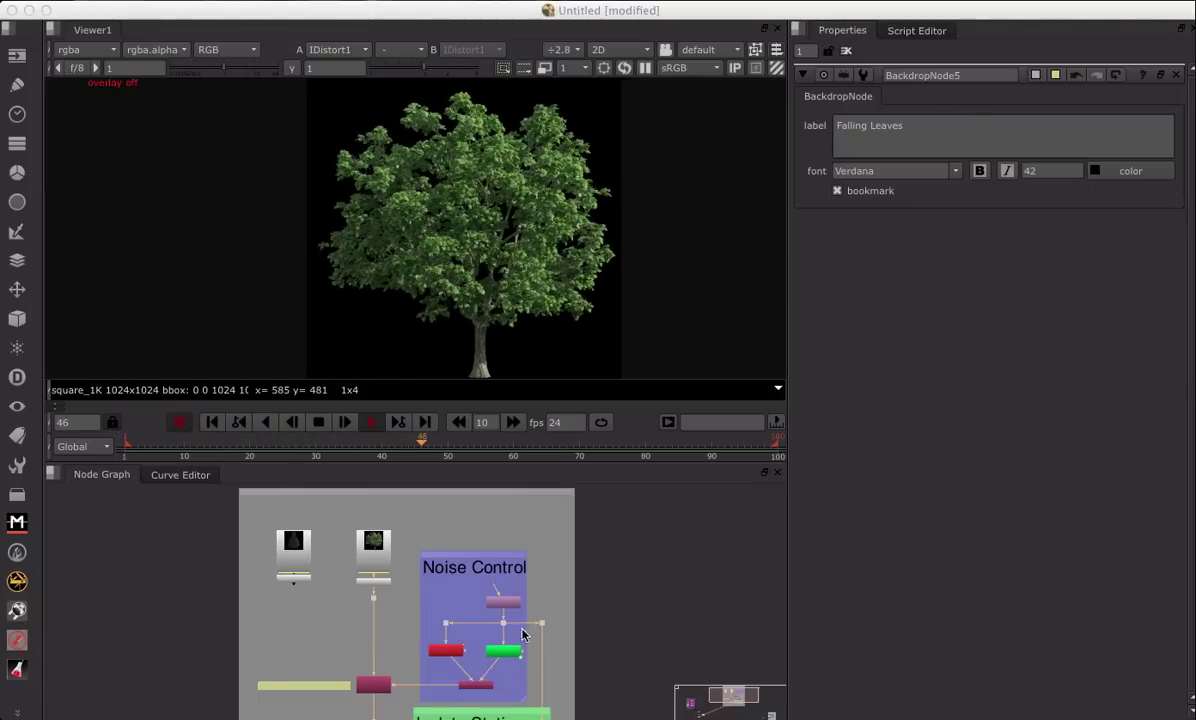
Step: Examine the finished tree setup in the node graph, including the Noise Control and Isolate Static groups and the IDistort branch
{"action": "scroll", "coordinate": [491, 608], "scroll_direction": "up", "scroll_amount": 4}
{"action": "middle_click_drag", "start_coordinate": [500, 600], "coordinate": [590, 470]}
{"action": "middle_click_drag", "start_coordinate": [464, 600], "coordinate": [441, 533]}
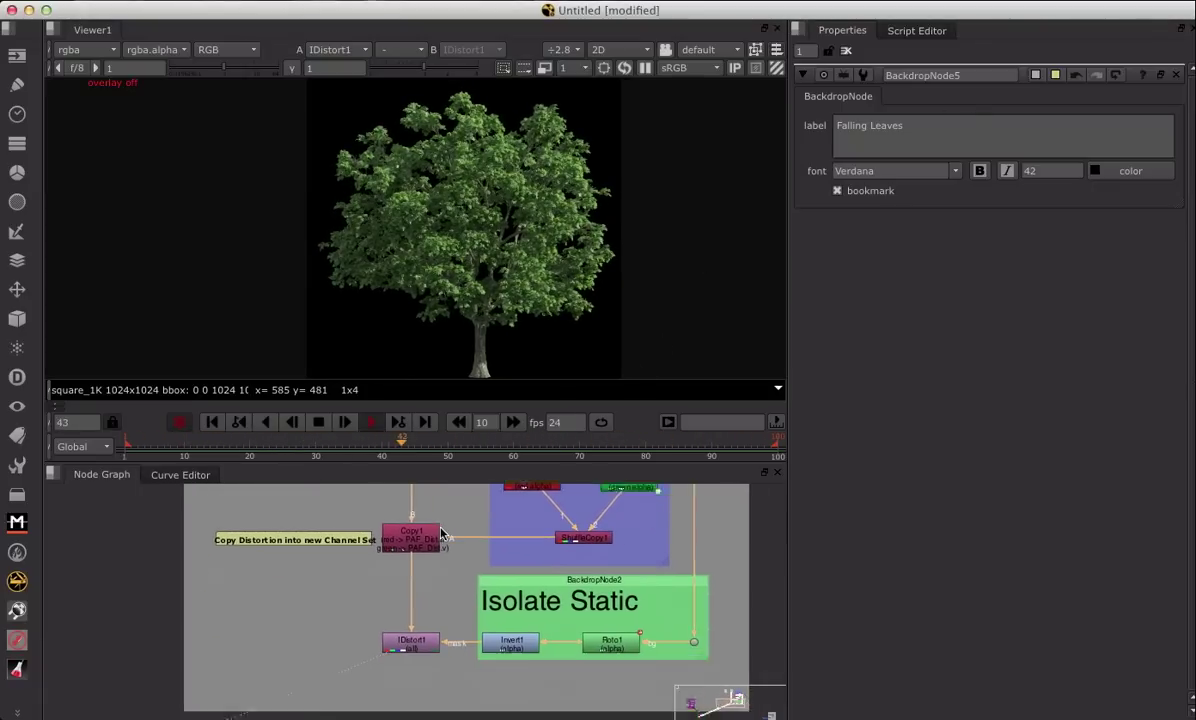
{"action": "scroll", "coordinate": [410, 642], "scroll_direction": "up", "scroll_amount": 5}
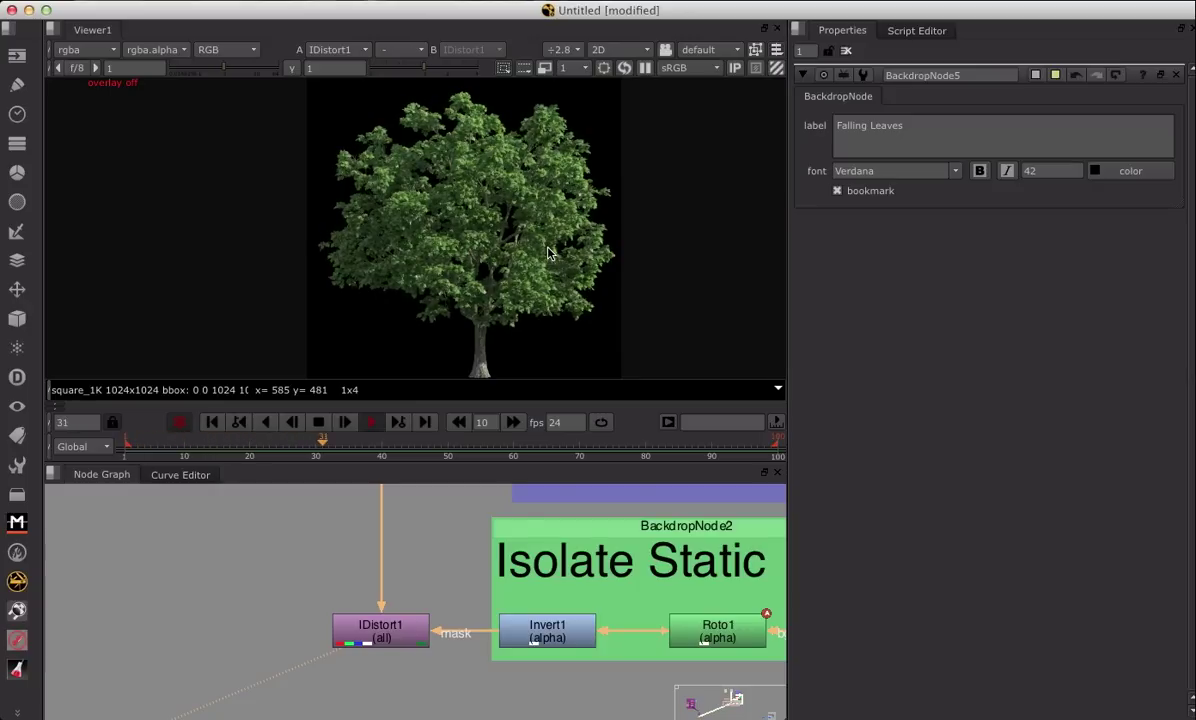
{"action": "middle_click_drag", "start_coordinate": [560, 490], "coordinate": [422, 594]}
{"action": "middle_click_drag", "start_coordinate": [413, 515], "coordinate": [520, 584]}
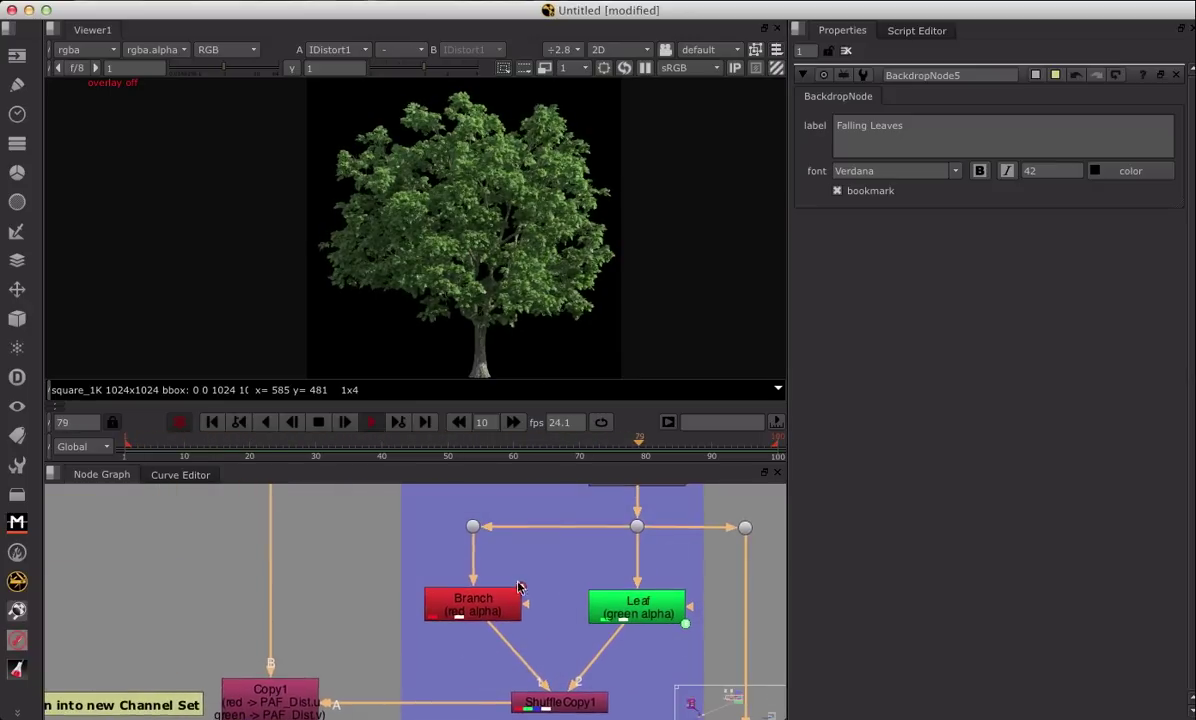
{"action": "middle_click_drag", "start_coordinate": [780, 510], "coordinate": [501, 557]}
{"action": "middle_click_drag", "start_coordinate": [640, 575], "coordinate": [339, 592]}
{"action": "middle_click_drag", "start_coordinate": [470, 592], "coordinate": [338, 592]}
{"action": "middle_click_drag", "start_coordinate": [139, 592], "coordinate": [241, 690]}
{"action": "scroll", "coordinate": [346, 600], "scroll_direction": "down", "scroll_amount": 8}
{"action": "middle_click_drag", "start_coordinate": [425, 606], "coordinate": [815, 692]}
Step: Paste a copy of the tree image's Read node into empty space beside the existing setup and stop the playback
{"action": "scroll", "coordinate": [451, 625], "scroll_direction": "up", "scroll_amount": 8}
{"action": "key", "text": "super+c"}
{"action": "key", "text": "super+v"}
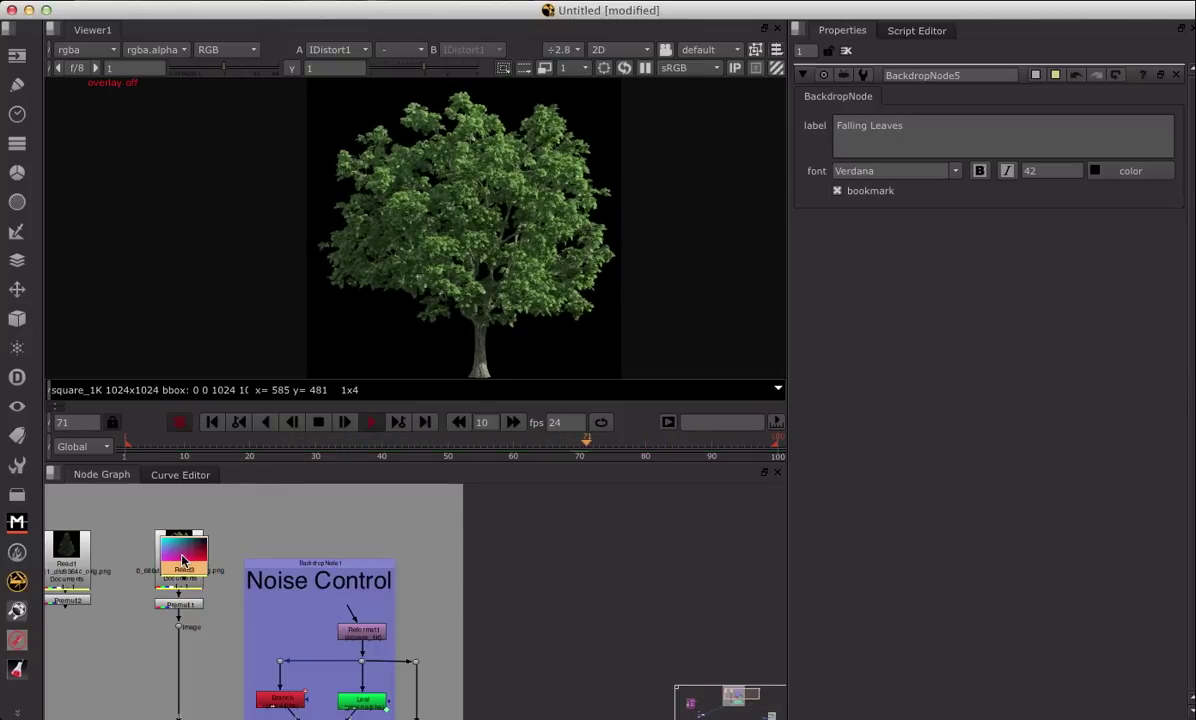
{"action": "left_click_drag", "start_coordinate": [184, 560], "coordinate": [712, 565]}
{"action": "middle_click_drag", "start_coordinate": [631, 564], "coordinate": [358, 549]}
{"action": "left_click_drag", "start_coordinate": [440, 549], "coordinate": [524, 549]}
{"action": "middle_click_drag", "start_coordinate": [524, 549], "coordinate": [453, 576]}
{"action": "left_click", "coordinate": [317, 424]}
{"action": "scroll", "coordinate": [476, 576], "scroll_direction": "up", "scroll_amount": 5}
{"action": "middle_click_drag", "start_coordinate": [371, 579], "coordinate": [414, 566]}
{"action": "middle_click_drag", "start_coordinate": [504, 572], "coordinate": [494, 589]}
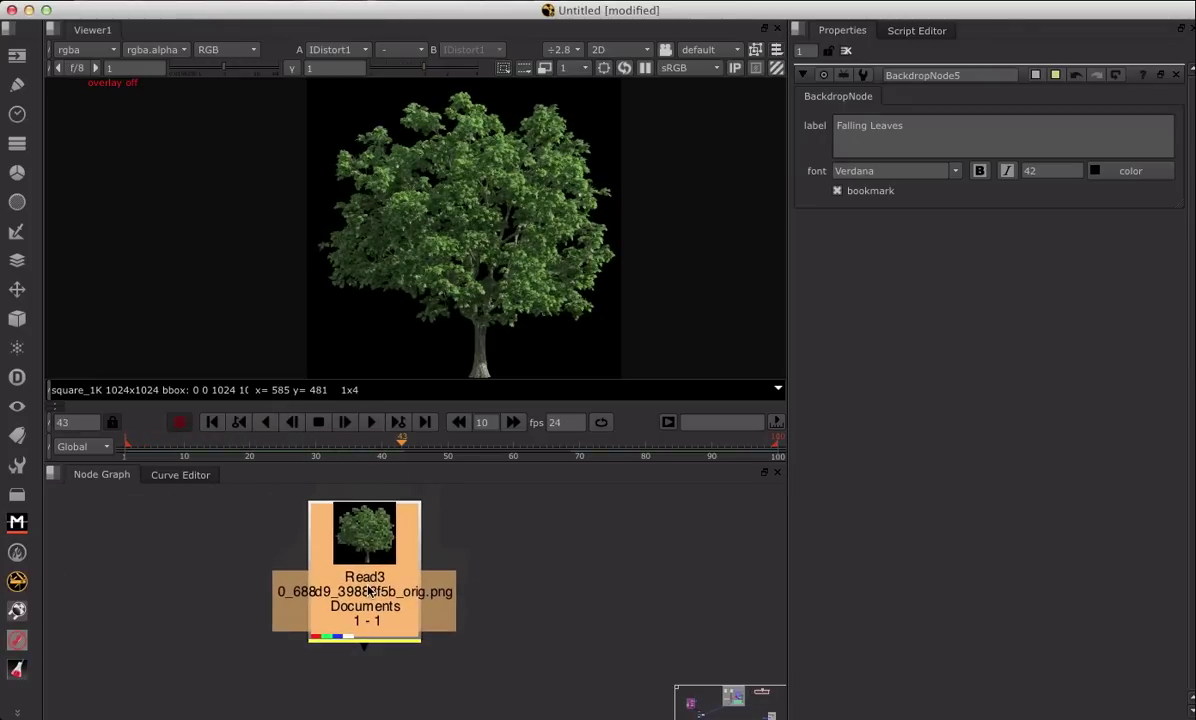
Step: Show the copied Read node in the viewer and attach a Premult node below it
{"action": "key", "text": "1"}
{"action": "left_click", "coordinate": [510, 579]}
{"action": "middle_click_drag", "start_coordinate": [480, 537], "coordinate": [500, 534]}
{"action": "left_click", "coordinate": [383, 608]}
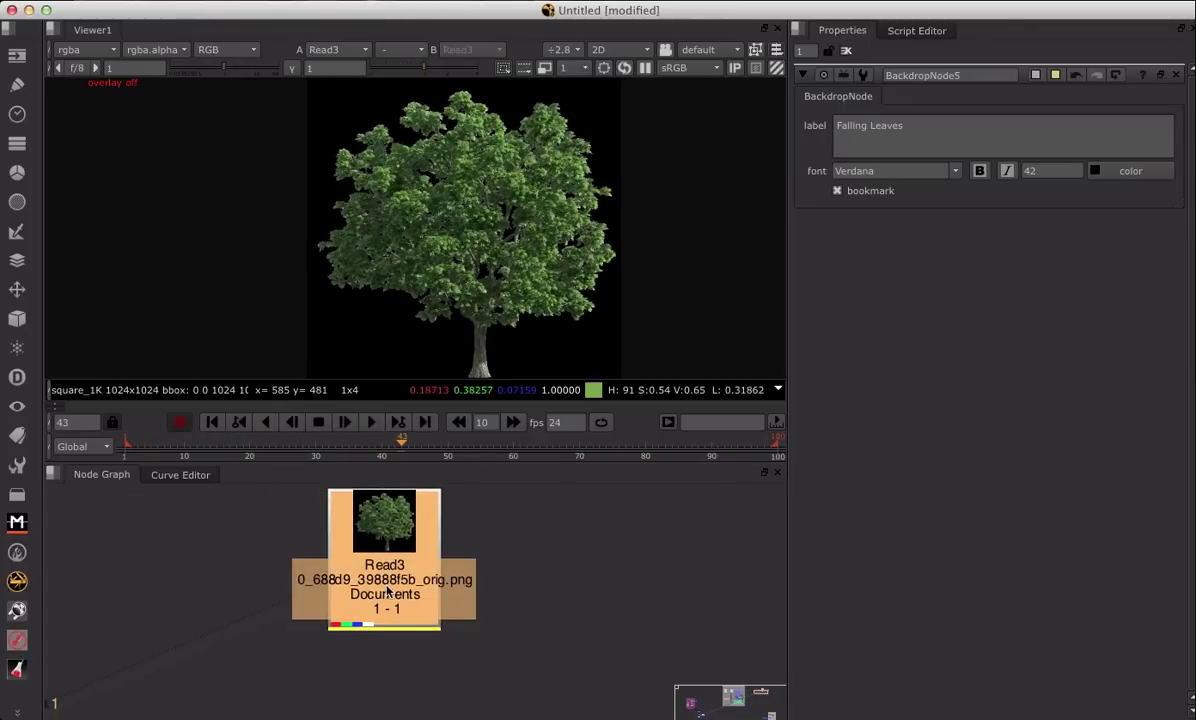
{"action": "key", "text": "Tab"}
{"action": "type", "text": "Premult"}
{"action": "key", "text": "Return"}
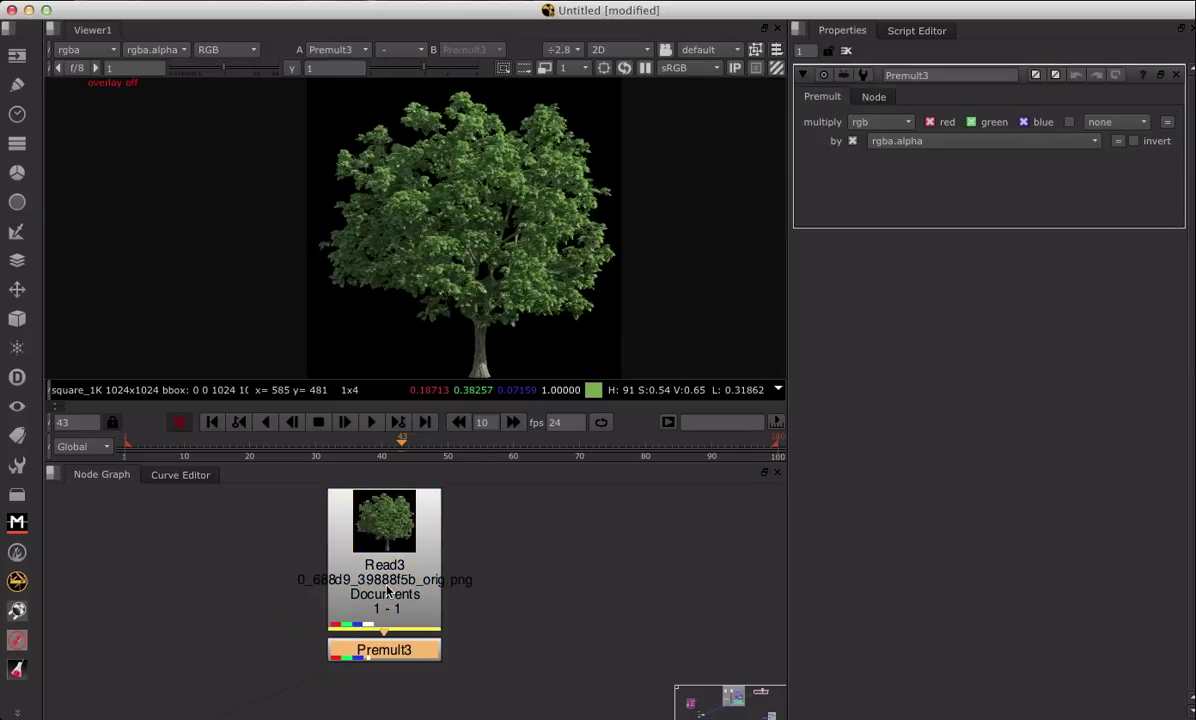
Step: Add an IDistort node directly below the Premult, view its output and set its UV scale to 4.8
{"action": "scroll", "coordinate": [478, 614], "scroll_direction": "down", "scroll_amount": 3}
{"action": "mouse_move", "coordinate": [474, 609]}
{"action": "middle_mouse_down"}
{"action": "mouse_move", "coordinate": [439, 601]}
{"action": "mouse_move", "coordinate": [470, 607]}
{"action": "middle_mouse_up"}
{"action": "left_click", "coordinate": [470, 607]}
{"action": "key", "text": "Tab"}
{"action": "type", "text": "idi"}
{"action": "key", "text": "Return"}
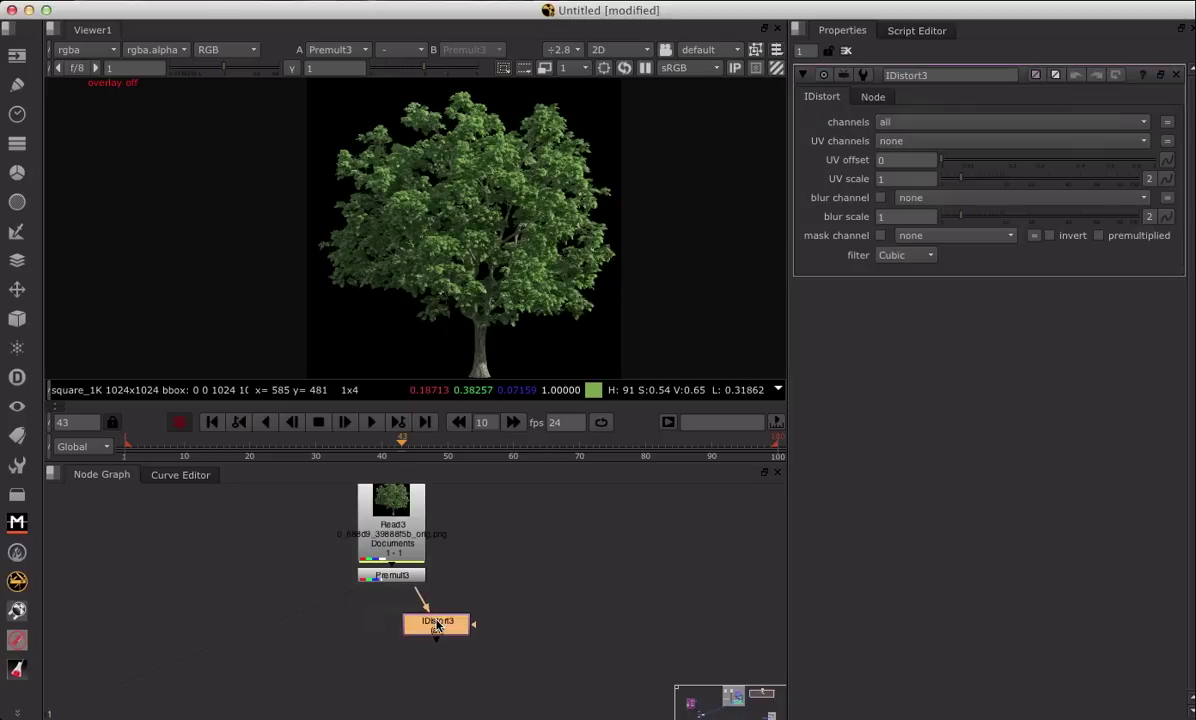
{"action": "left_click_drag", "start_coordinate": [447, 643], "coordinate": [403, 688]}
{"action": "key", "text": "1"}
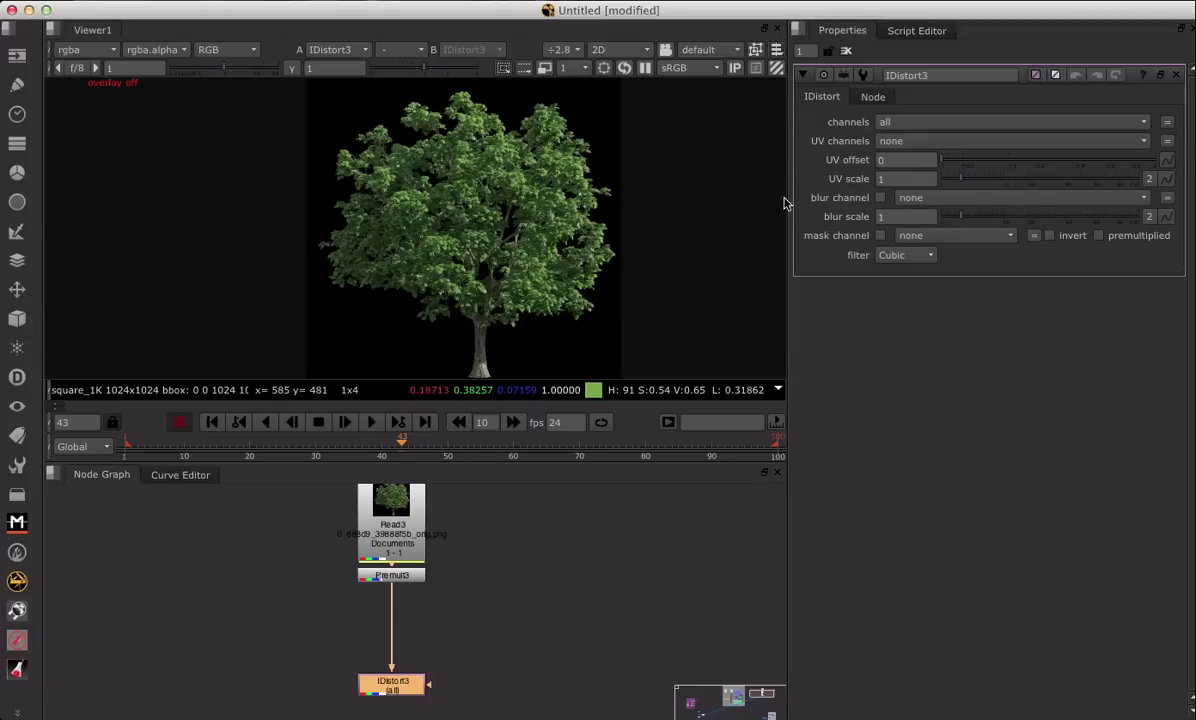
{"action": "mouse_move", "coordinate": [966, 183]}
{"action": "left_mouse_down"}
{"action": "mouse_move", "coordinate": [1062, 177]}
{"action": "mouse_move", "coordinate": [969, 183]}
{"action": "mouse_move", "coordinate": [984, 183]}
{"action": "left_mouse_up"}
Step: Add an unconnected Noise node beside the tree branch and limit its output to the red and alpha channels
{"action": "key", "text": "Tab"}
{"action": "type", "text": "noi"}
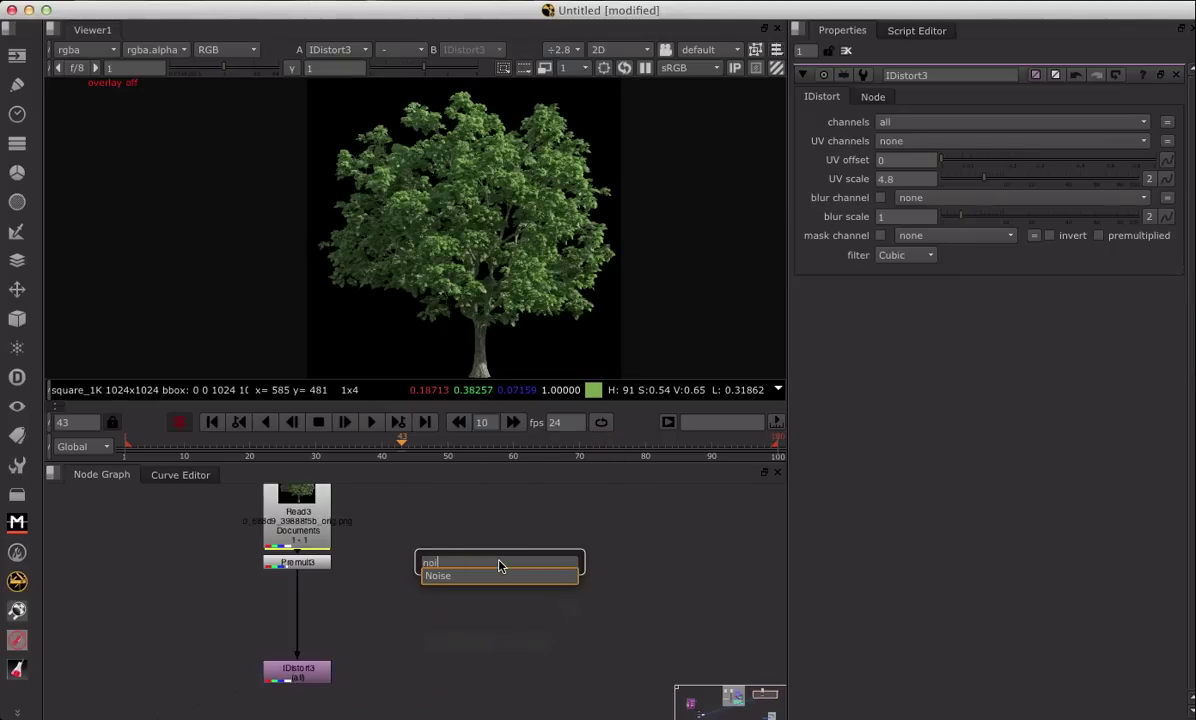
{"action": "key", "text": "Return"}
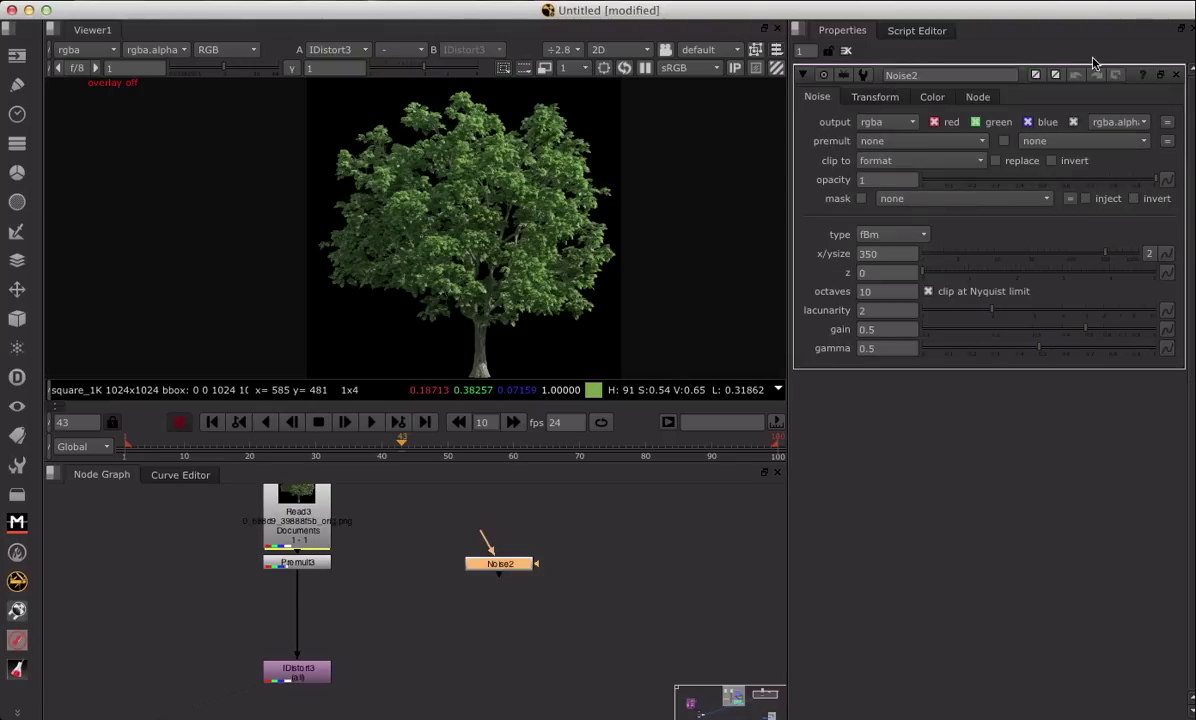
{"action": "left_click", "coordinate": [976, 122]}
{"action": "left_click", "coordinate": [1027, 122]}
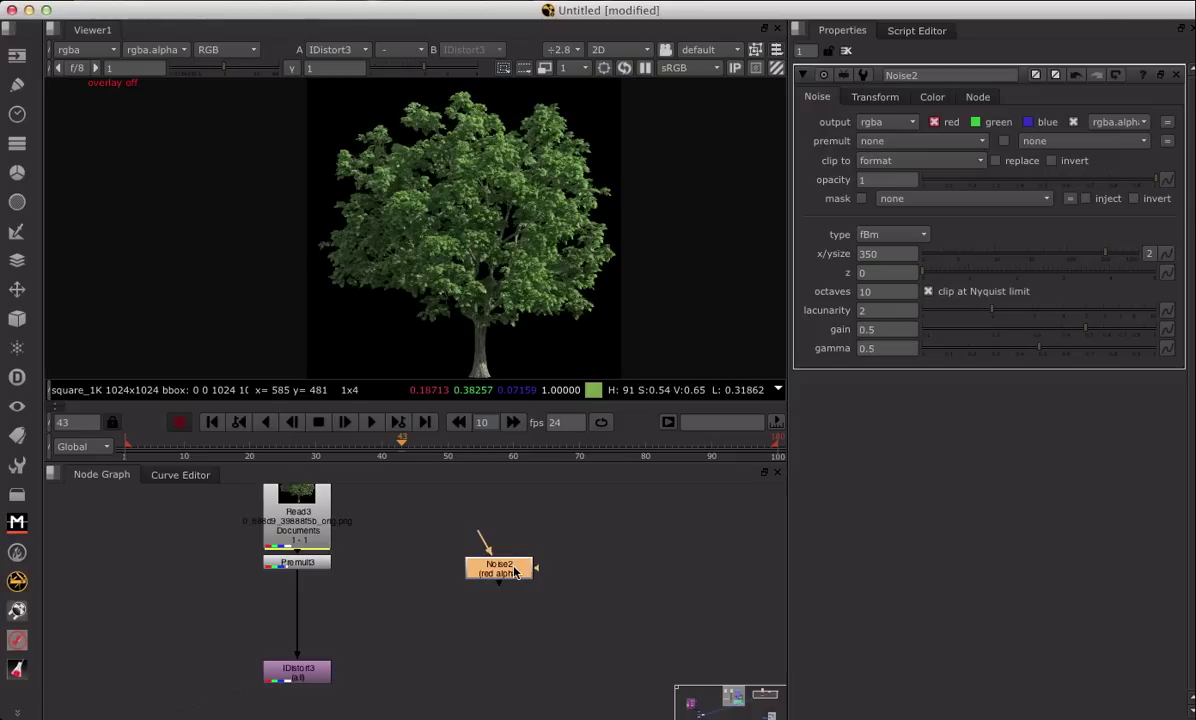
Step: Rename the Noise node to Branch and show its output in the viewer
{"action": "double_click", "coordinate": [930, 76]}
{"action": "type", "text": "Branch"}
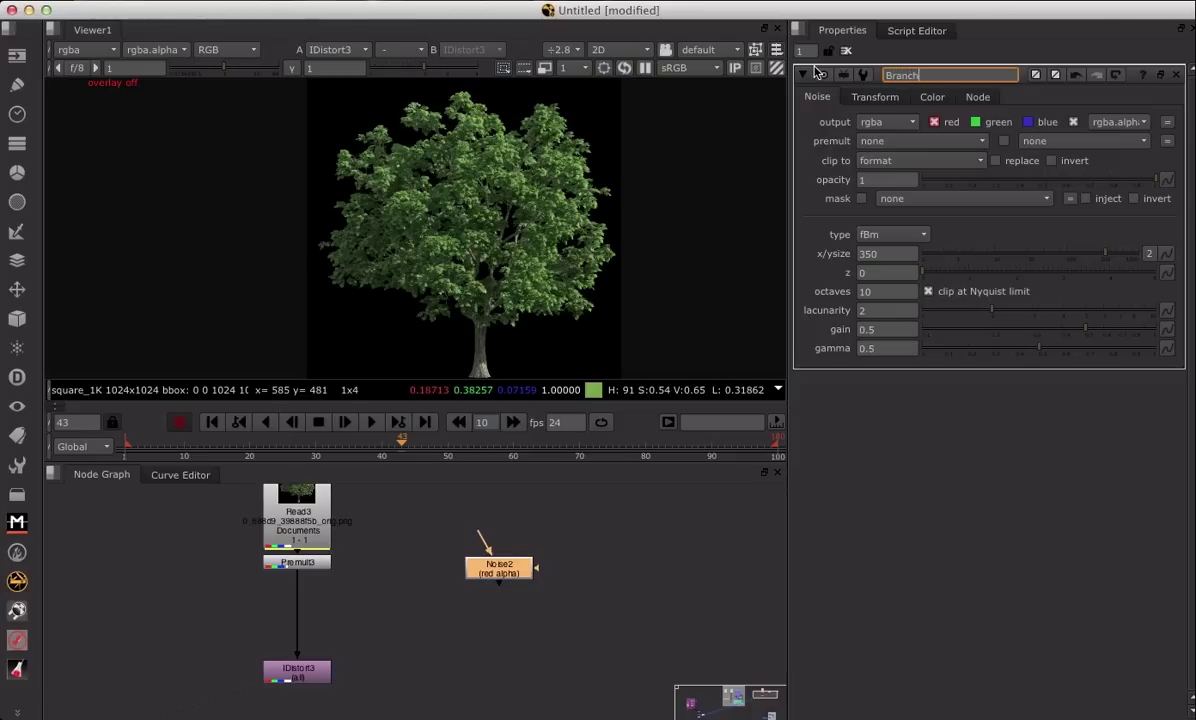
{"action": "key", "text": "Return"}
{"action": "key", "text": "Return"}
{"action": "left_click_drag", "start_coordinate": [470, 580], "coordinate": [468, 583]}
{"action": "key", "text": "1"}
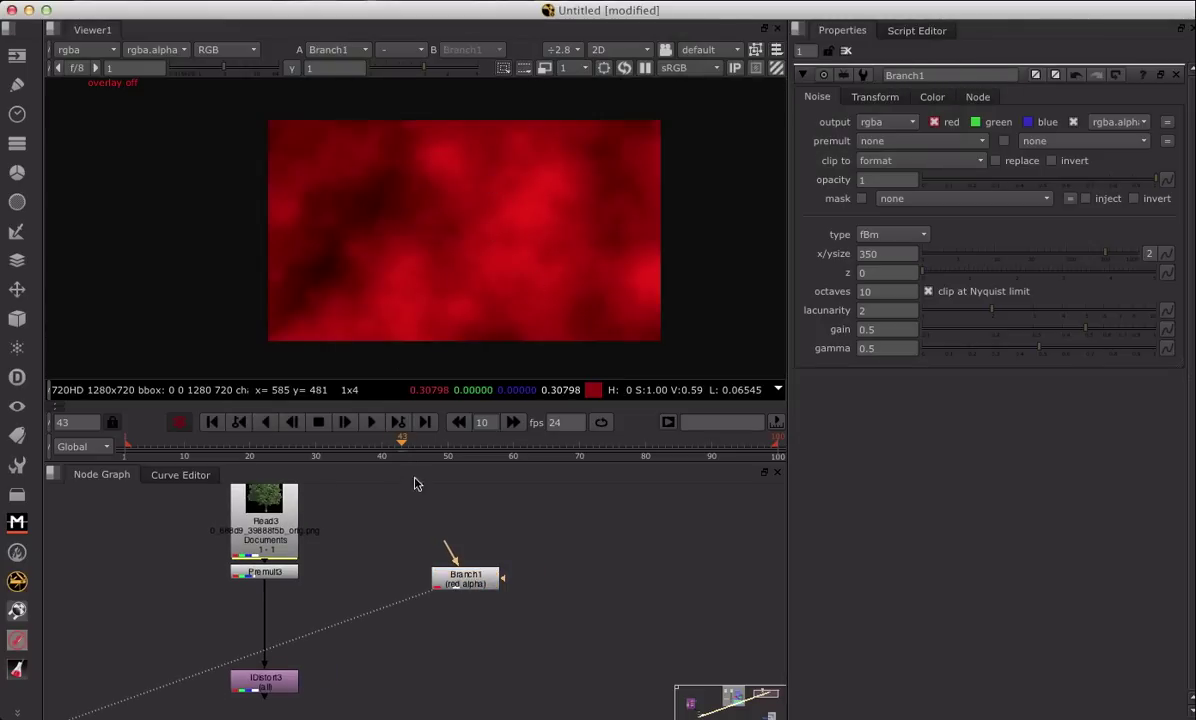
Step: View the tree's Read node with the format overlay turned on to check the image size
{"action": "scroll", "coordinate": [405, 515], "scroll_direction": "up", "scroll_amount": 3}
{"action": "left_click", "coordinate": [270, 555]}
{"action": "key", "text": "1"}
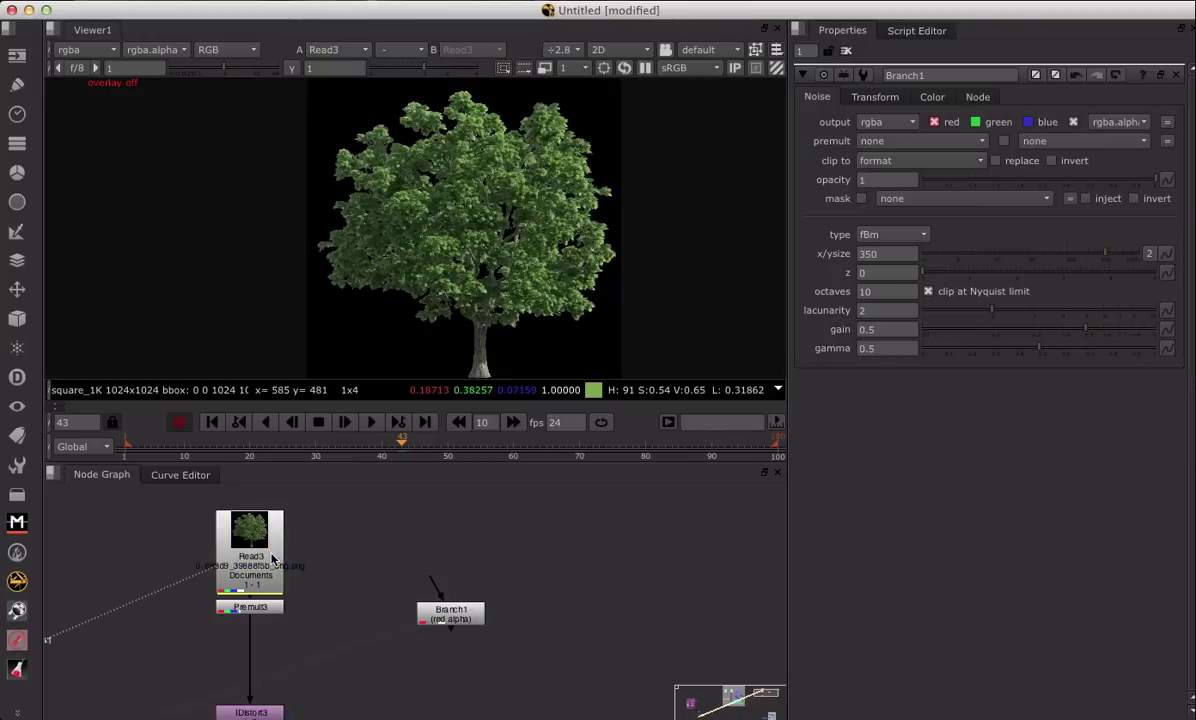
{"action": "scroll", "coordinate": [526, 245], "scroll_direction": "up", "scroll_amount": 1}
{"action": "scroll", "coordinate": [526, 245], "scroll_direction": "down", "scroll_amount": 4}
{"action": "scroll", "coordinate": [526, 245], "scroll_direction": "up", "scroll_amount": 2}
{"action": "key", "text": "q"}
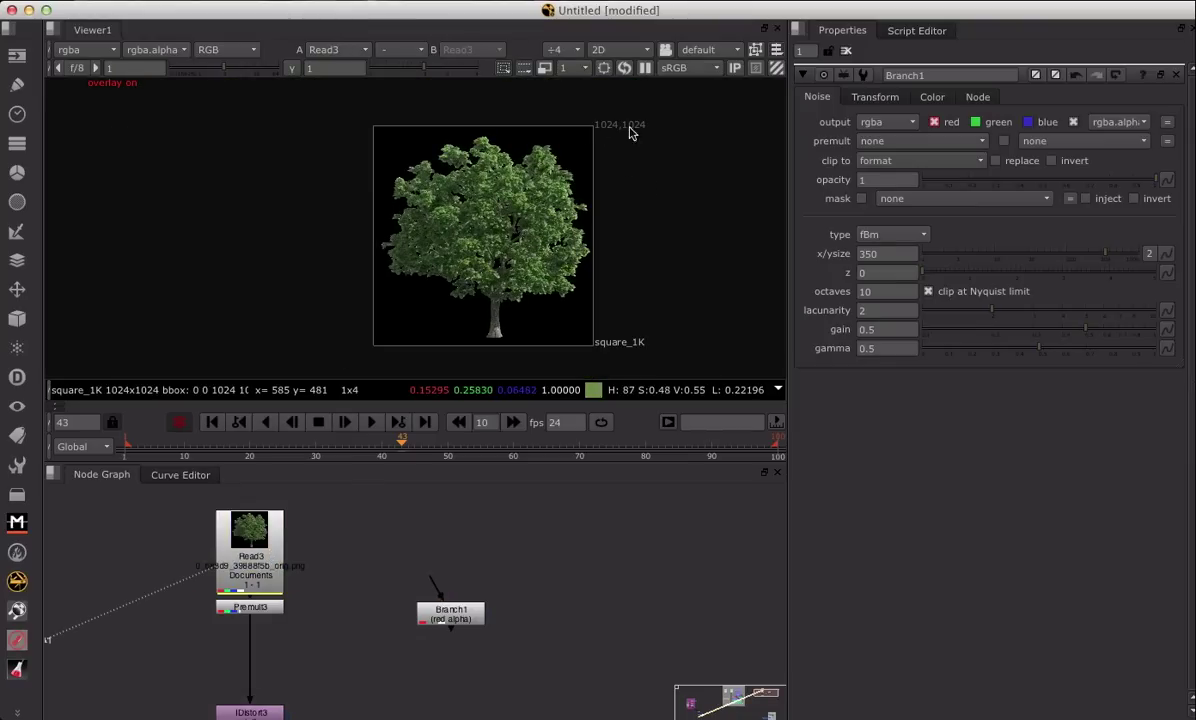
Step: Add a Reformat node feeding the Branch noise and set its output format to square_1K 1024x1024
{"action": "middle_click_drag", "start_coordinate": [539, 525], "coordinate": [433, 532]}
{"action": "left_click_drag", "start_coordinate": [388, 576], "coordinate": [404, 596]}
{"action": "scroll", "coordinate": [446, 590], "scroll_direction": "up", "scroll_amount": 1}
{"action": "left_click", "coordinate": [444, 546]}
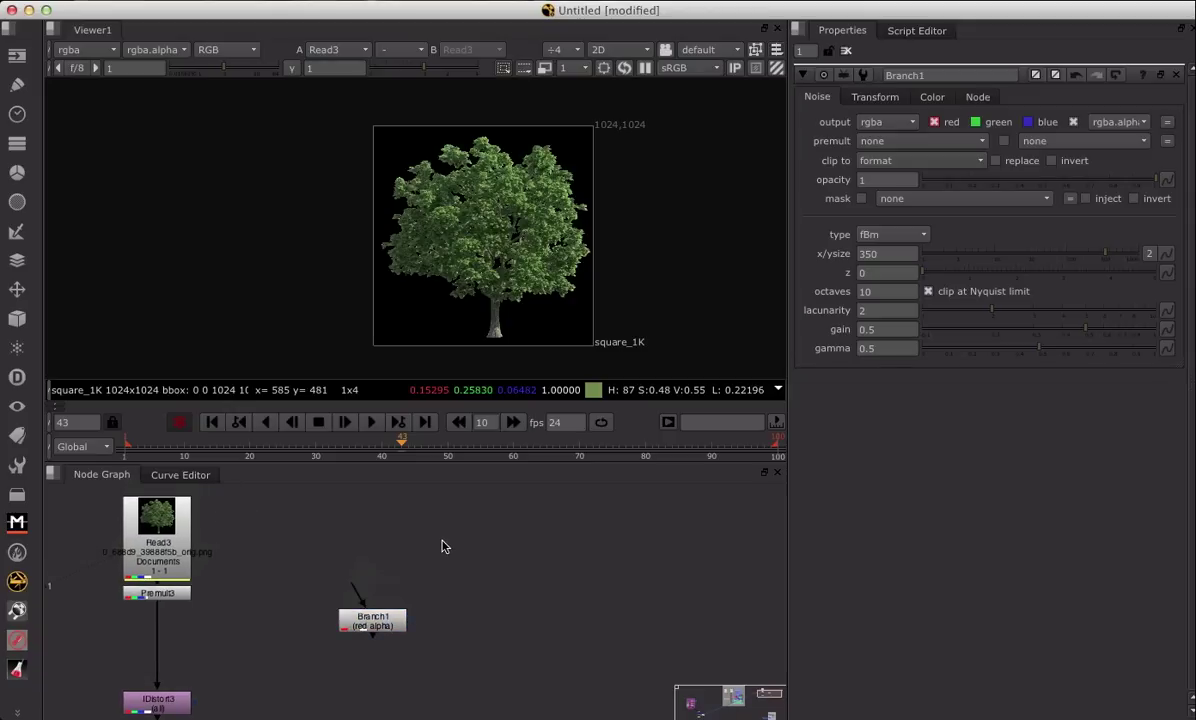
{"action": "key", "text": "Tab"}
{"action": "type", "text": "r"}
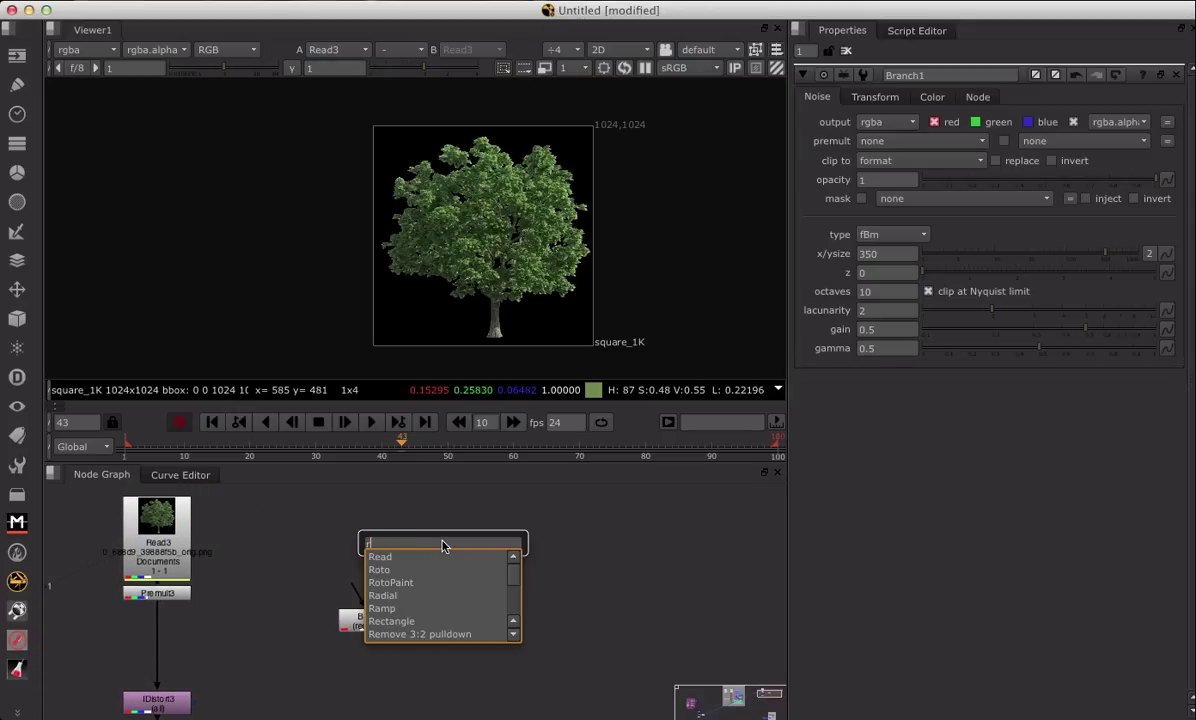
{"action": "type", "text": "efl"}
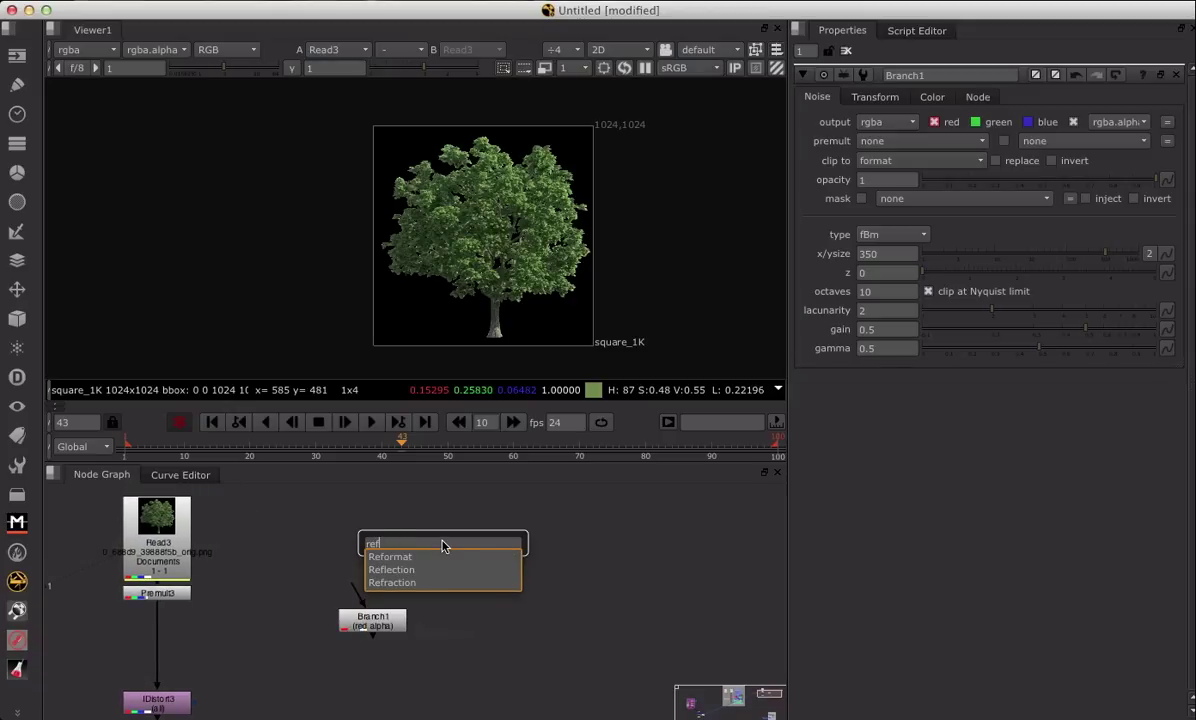
{"action": "left_click", "coordinate": [417, 558]}
{"action": "left_click_drag", "start_coordinate": [362, 593], "coordinate": [447, 549]}
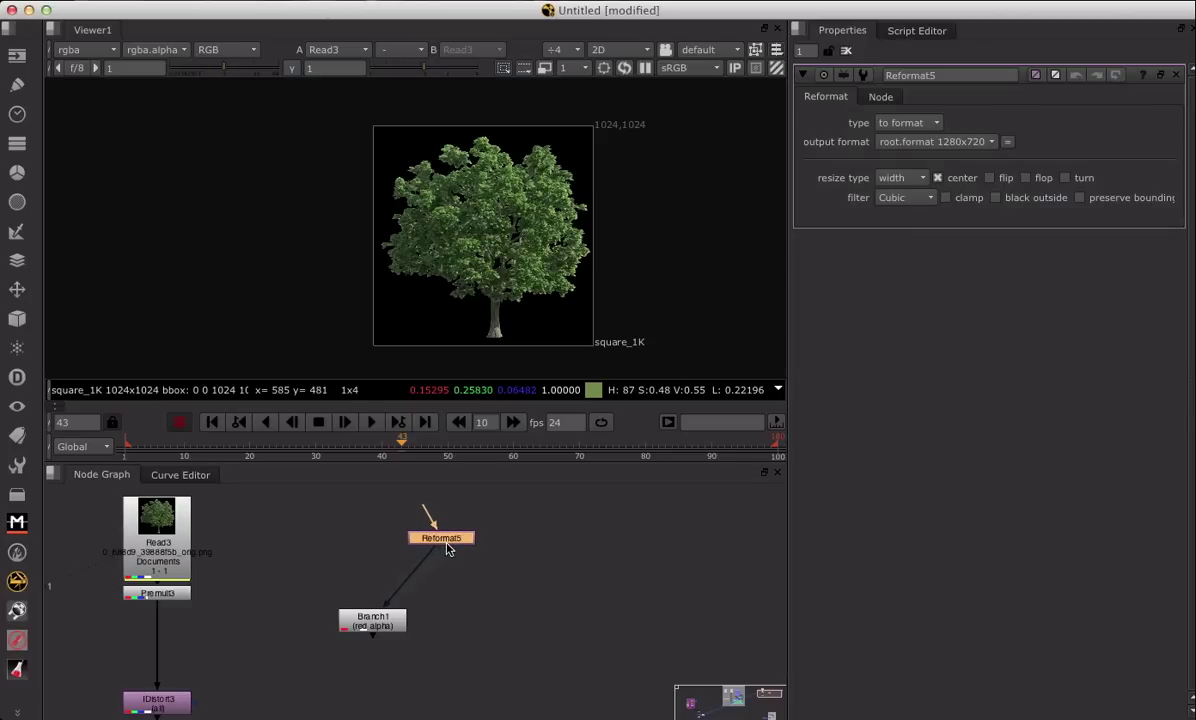
{"action": "left_click", "coordinate": [955, 141]}
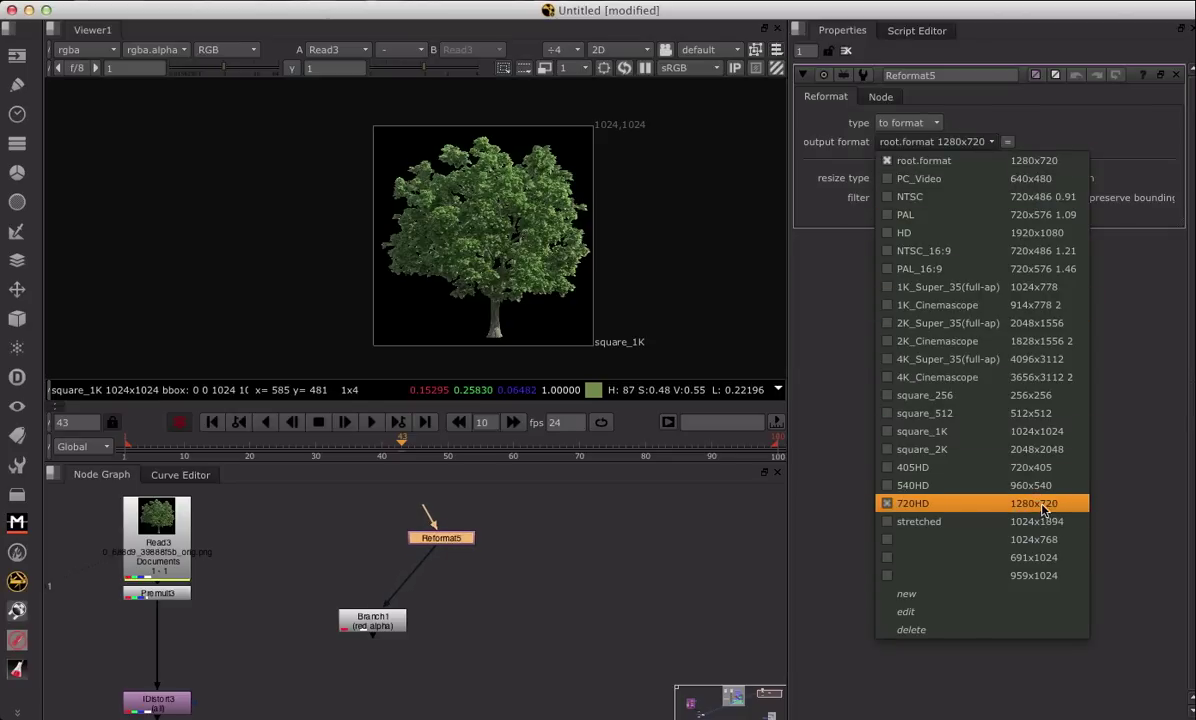
{"action": "left_click", "coordinate": [985, 431]}
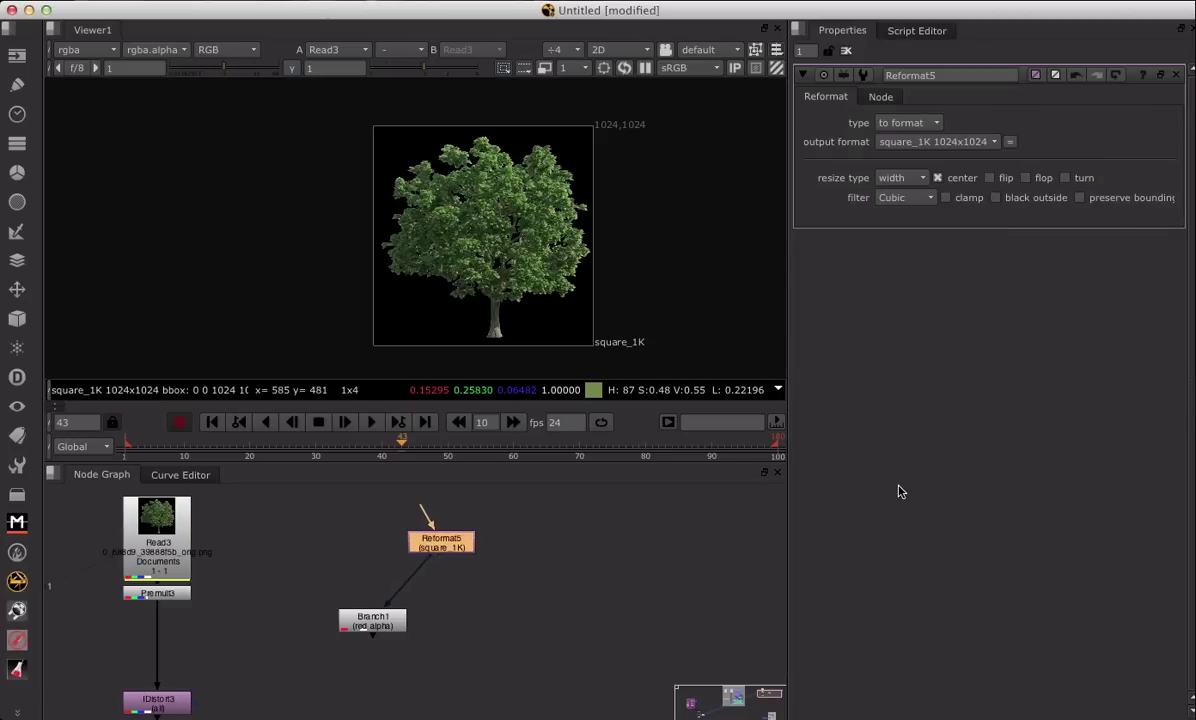
Step: Insert a dot into the connection between the Reformat and the Branch noise
{"action": "mouse_move", "coordinate": [422, 549]}
{"action": "left_mouse_down"}
{"action": "mouse_move", "coordinate": [372, 545]}
{"action": "mouse_move", "coordinate": [416, 543]}
{"action": "left_mouse_up"}
{"action": "middle_click_drag", "start_coordinate": [436, 597], "coordinate": [437, 575]}
{"action": "left_click_drag", "start_coordinate": [392, 556], "coordinate": [450, 512], "text": "ctrl"}
{"action": "middle_click_drag", "start_coordinate": [469, 588], "coordinate": [451, 602]}
{"action": "scroll", "coordinate": [453, 602], "scroll_direction": "up", "scroll_amount": 3}
{"action": "scroll", "coordinate": [453, 602], "scroll_direction": "down", "scroll_amount": 3}
{"action": "scroll", "coordinate": [462, 610], "scroll_direction": "up", "scroll_amount": 3}
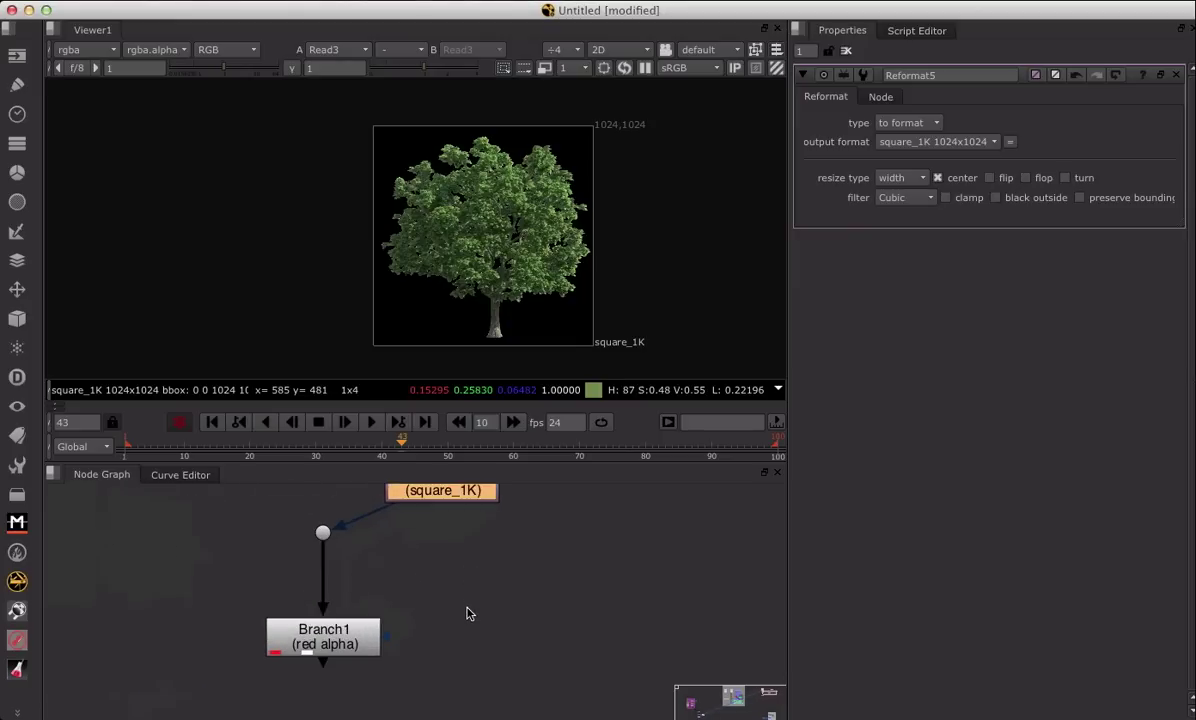
{"action": "scroll", "coordinate": [422, 640], "scroll_direction": "down", "scroll_amount": 3}
Step: View the Branch noise at the first frame and set its x/ysize to 220
{"action": "double_click", "coordinate": [358, 636]}
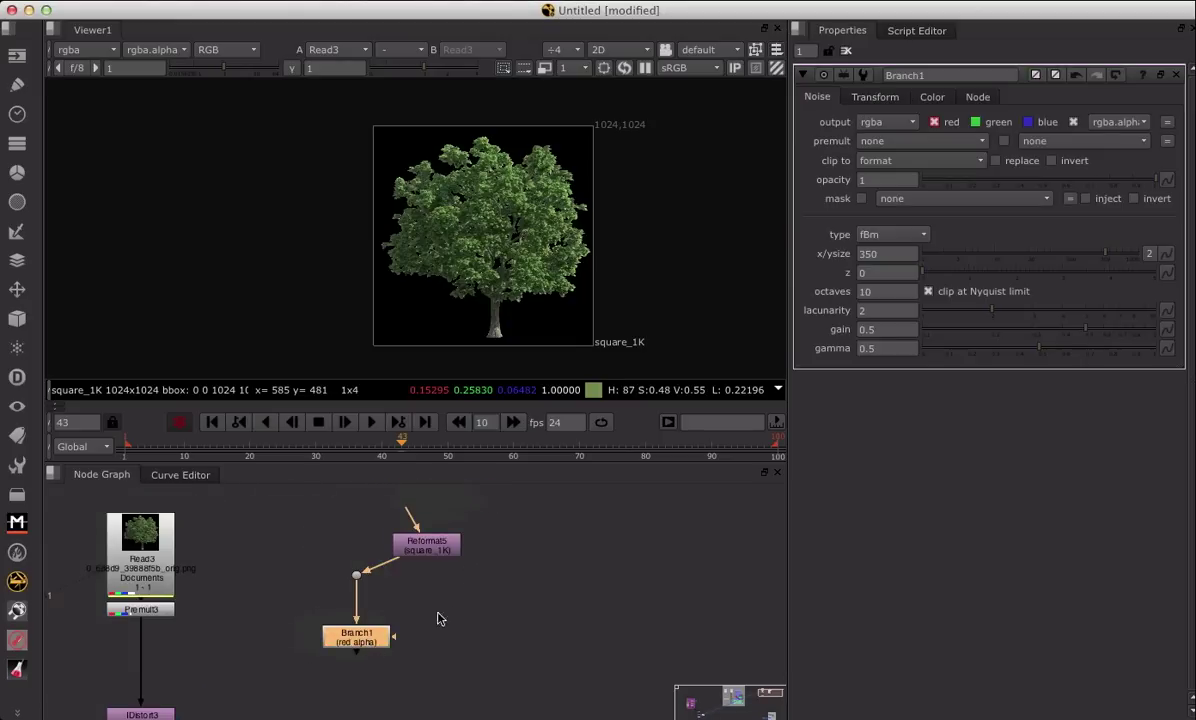
{"action": "key", "text": "1"}
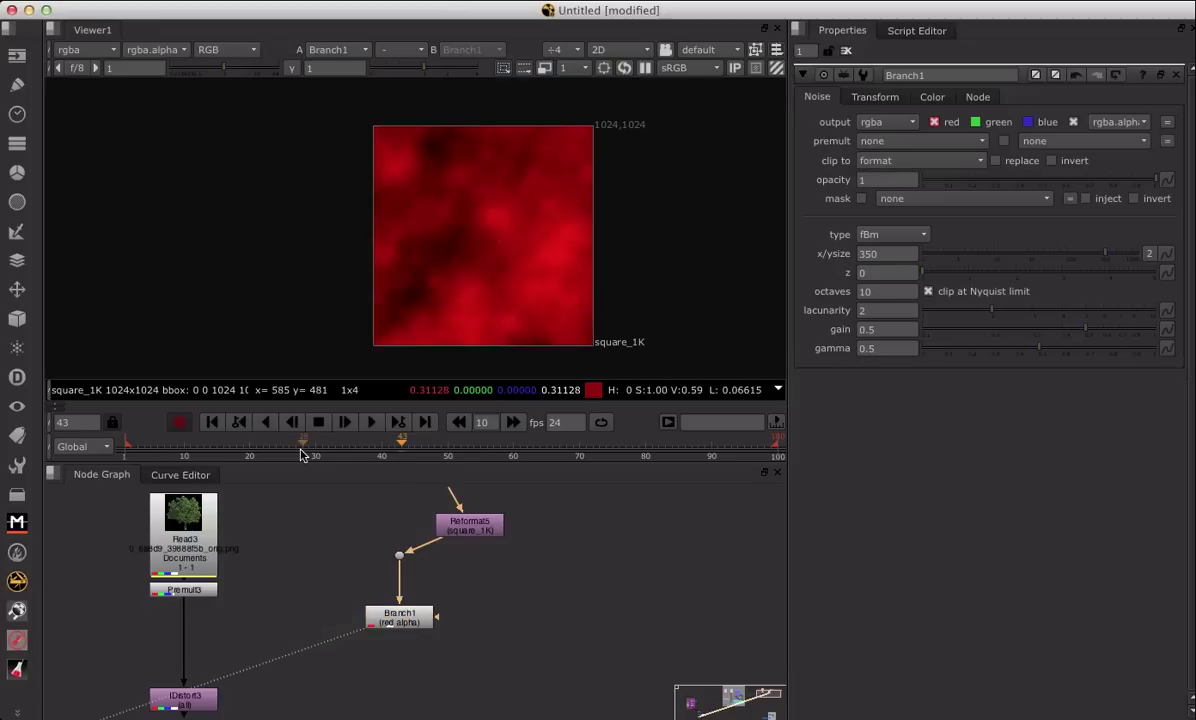
{"action": "left_click", "coordinate": [212, 422]}
{"action": "left_click", "coordinate": [886, 272]}
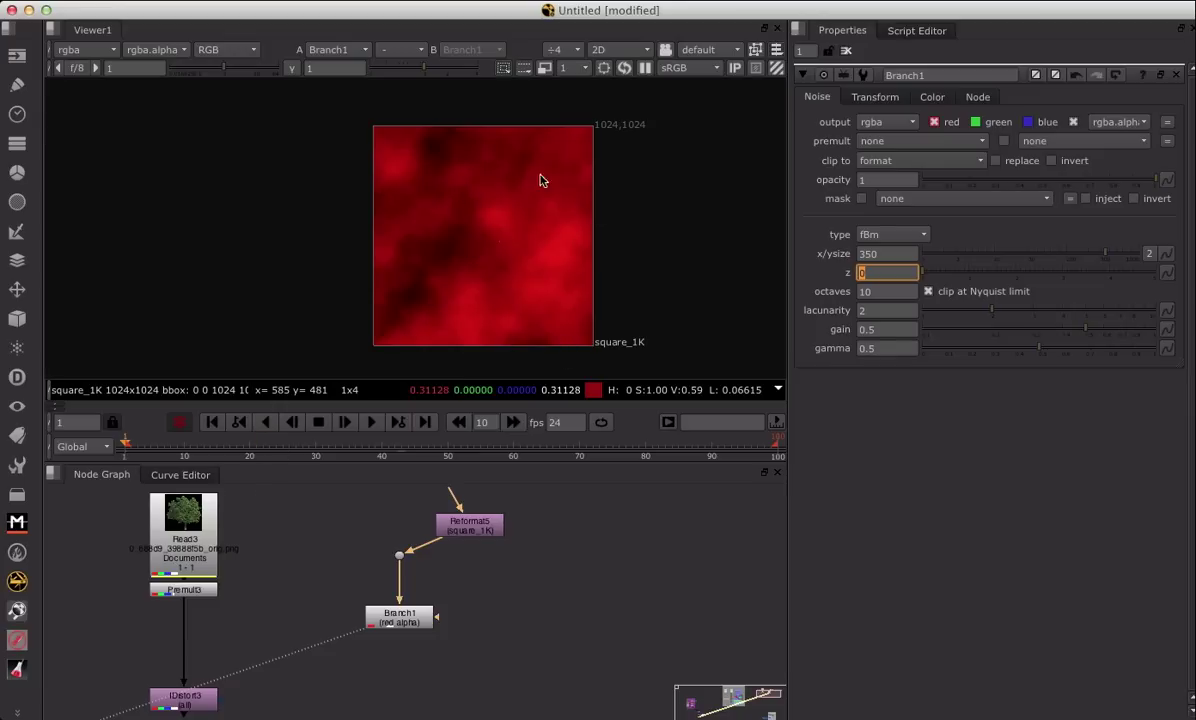
{"action": "mouse_move", "coordinate": [1112, 258]}
{"action": "left_mouse_down"}
{"action": "mouse_move", "coordinate": [1010, 260]}
{"action": "mouse_move", "coordinate": [1090, 260]}
{"action": "left_mouse_up"}
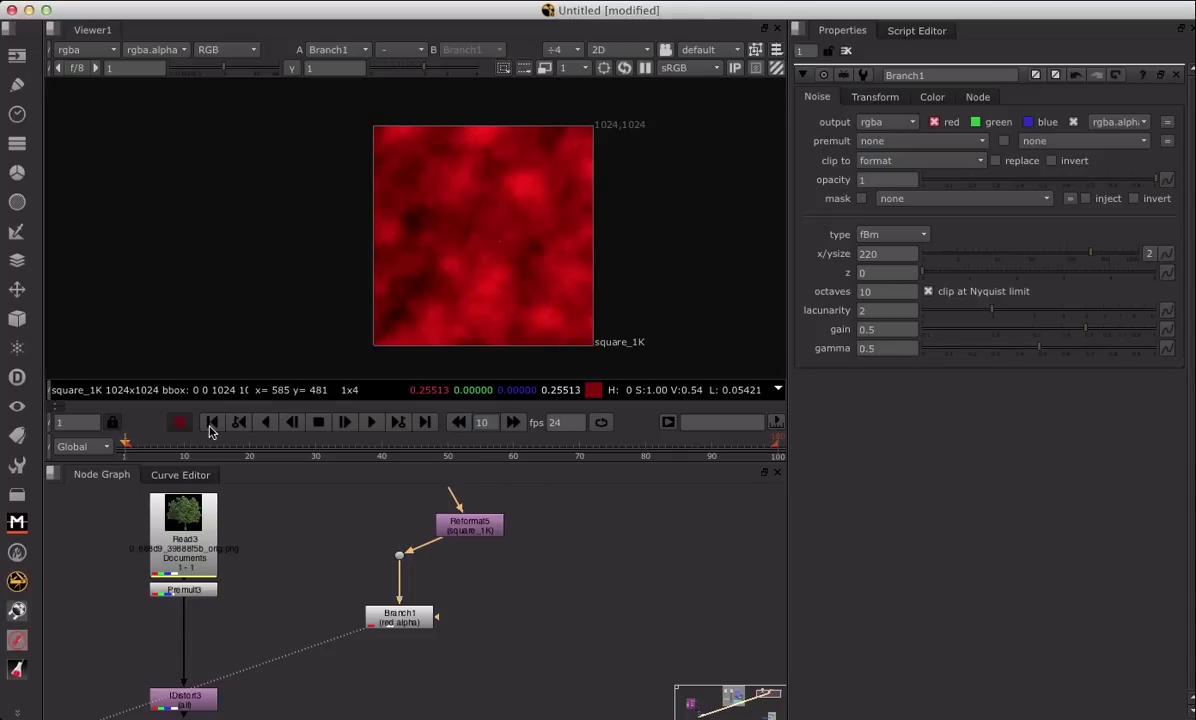
Step: Animate the Branch noise's z by keying 0 at frame 1 and 1.7 at frame 100
{"action": "right_click", "coordinate": [862, 272]}
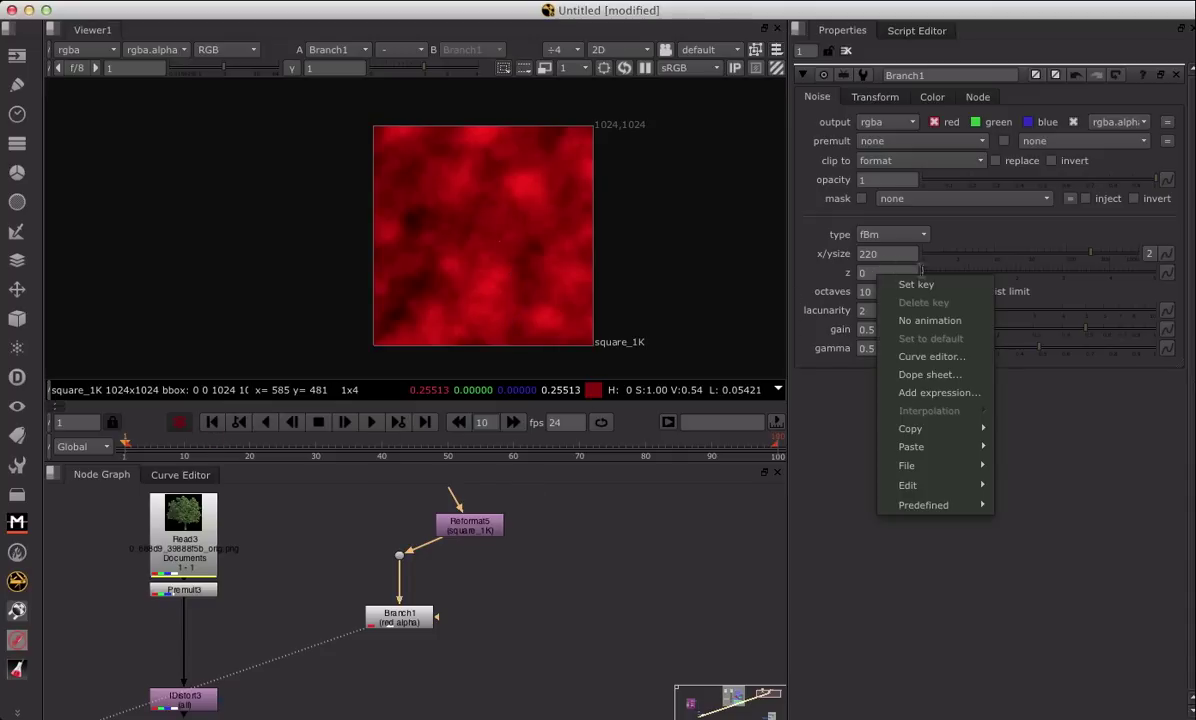
{"action": "left_click", "coordinate": [902, 282]}
{"action": "left_click", "coordinate": [777, 447]}
{"action": "left_click", "coordinate": [880, 272]}
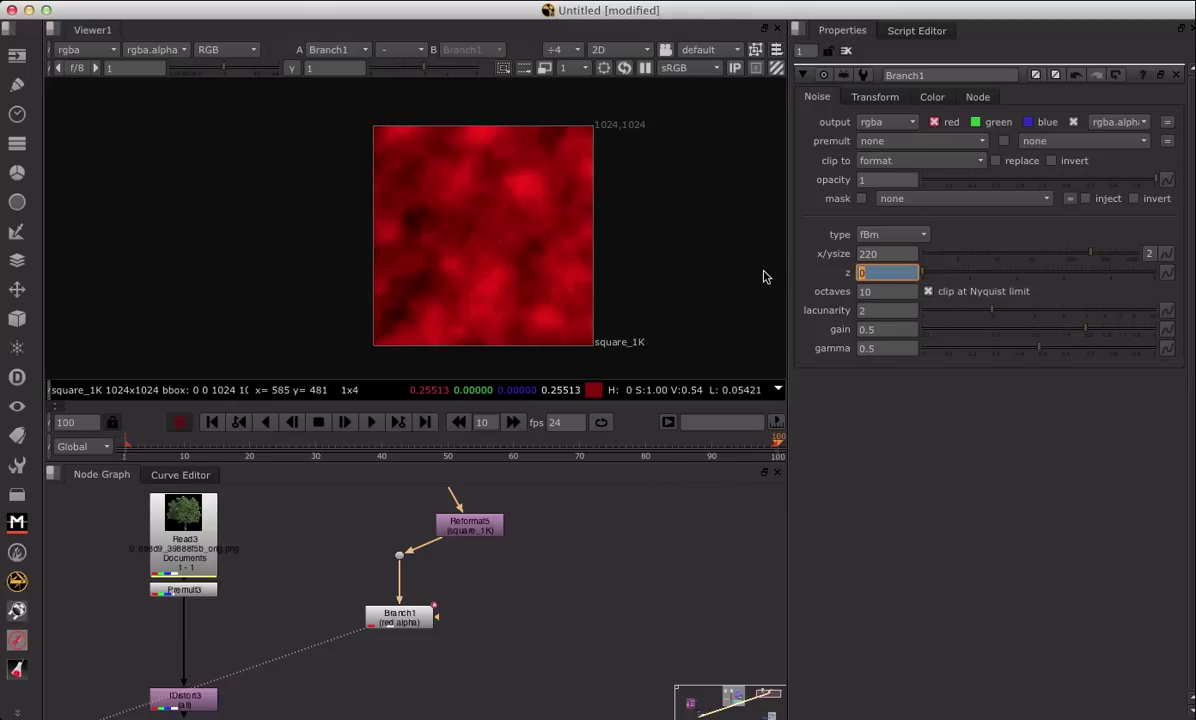
{"action": "type", "text": "1.7"}
{"action": "key", "text": "Return"}
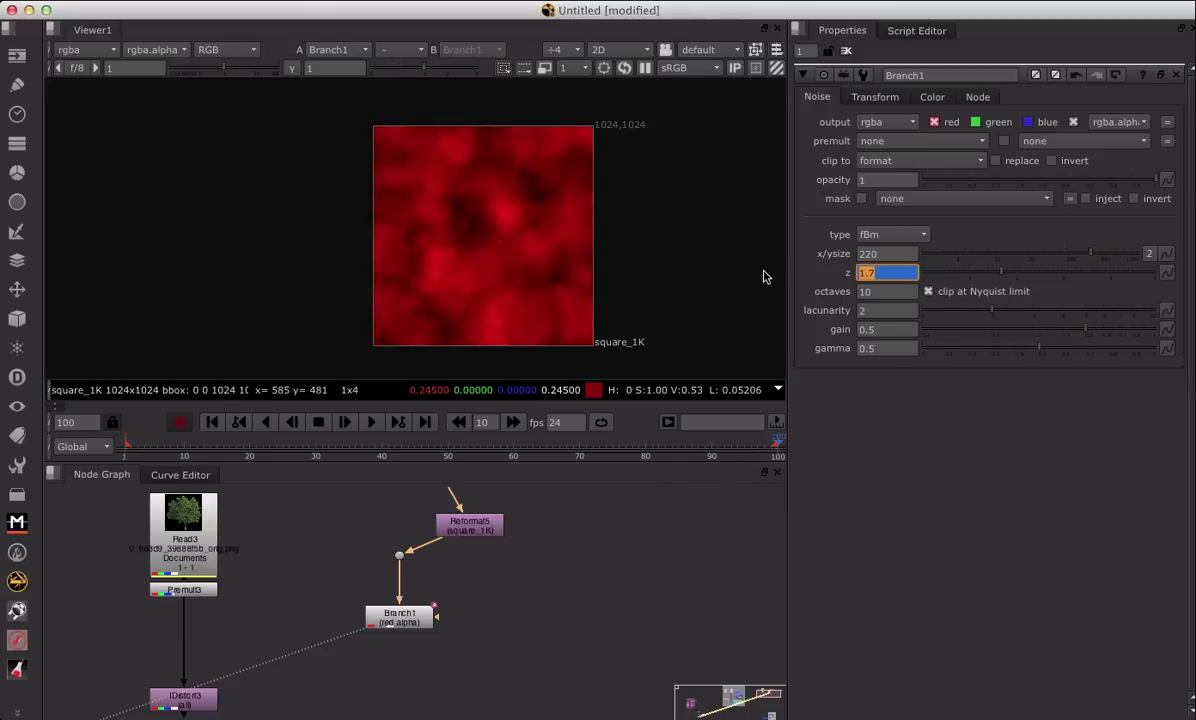
Step: Preview the noise animation from the first frame and set the Branch noise's x/ysize to 300
{"action": "left_click", "coordinate": [211, 423]}
{"action": "left_click", "coordinate": [369, 424]}
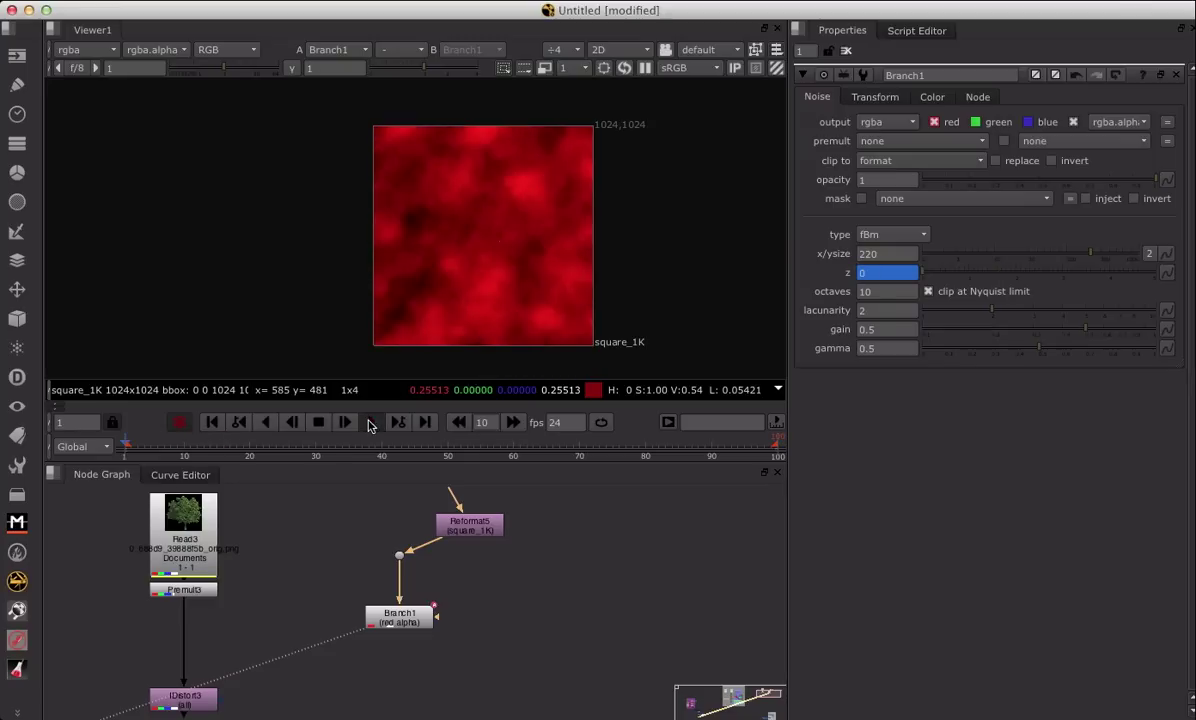
{"action": "left_click", "coordinate": [370, 423]}
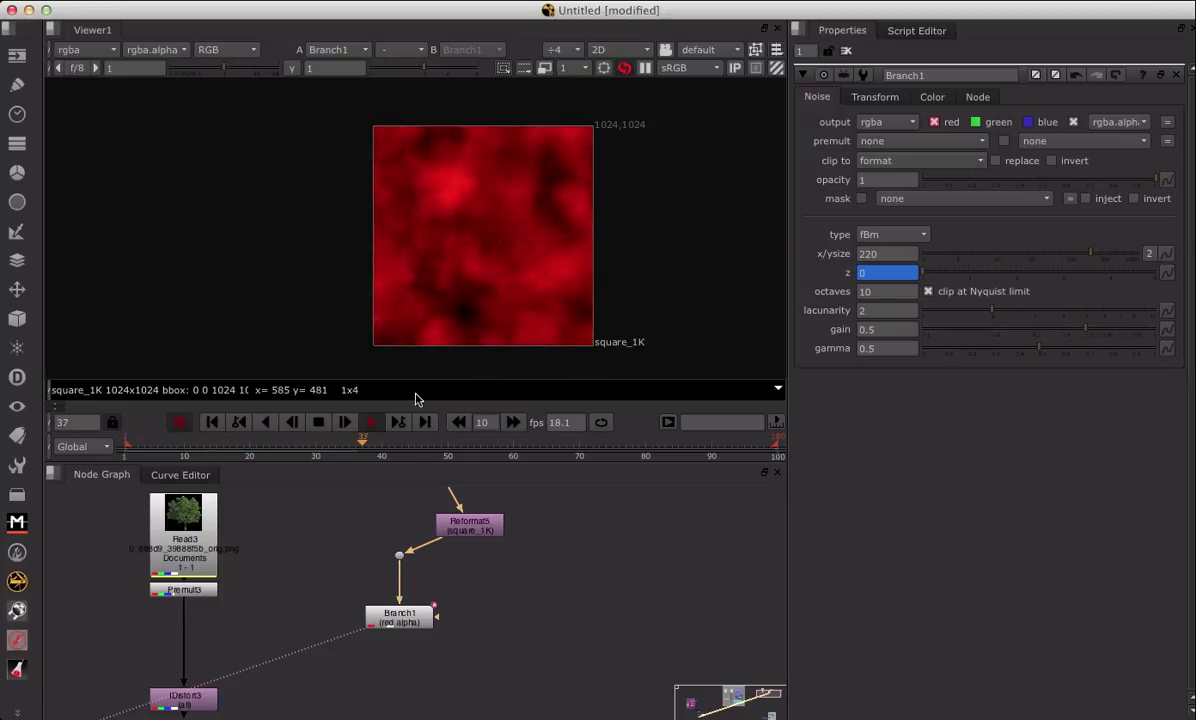
{"action": "left_click", "coordinate": [324, 427]}
{"action": "left_click_drag", "start_coordinate": [1079, 256], "coordinate": [1100, 256]}
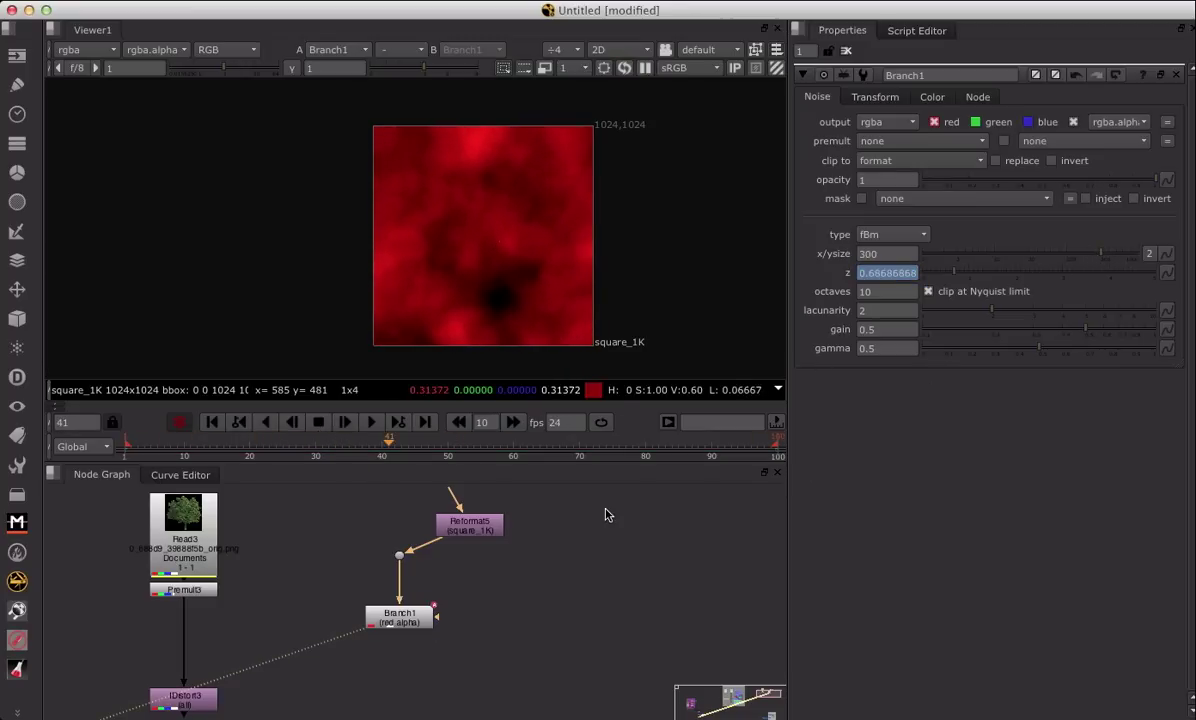
Step: Duplicate the Branch noise beside the original and feed the copy from the Reformat through a second dot
{"action": "middle_click_drag", "start_coordinate": [518, 558], "coordinate": [438, 570]}
{"action": "left_click", "coordinate": [308, 610]}
{"action": "key", "text": "ctrl+c"}
{"action": "key", "text": "ctrl+v"}
{"action": "left_click_drag", "start_coordinate": [326, 614], "coordinate": [320, 549]}
{"action": "left_click_drag", "start_coordinate": [414, 523], "coordinate": [343, 512]}
{"action": "left_click_drag", "start_coordinate": [423, 550], "coordinate": [441, 549]}
Step: Rename the duplicated Branch noise to Leafs and make it output only green instead of red among the color channels
{"action": "double_click", "coordinate": [455, 609]}
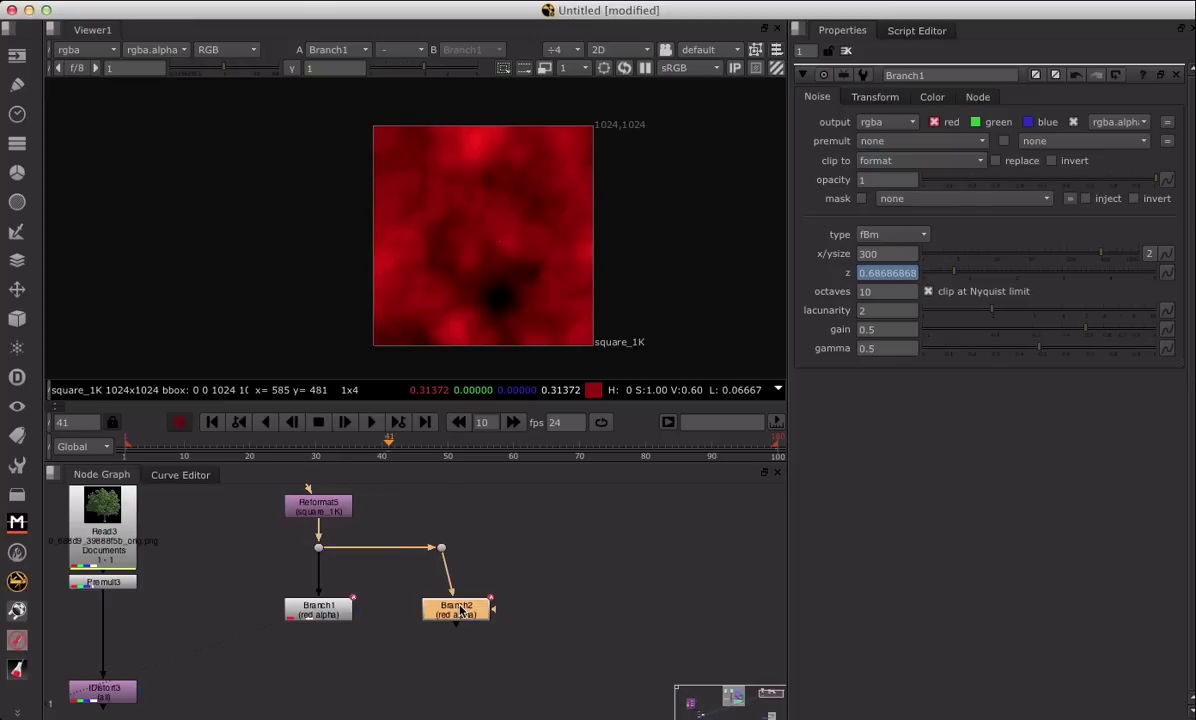
{"action": "left_click", "coordinate": [953, 74]}
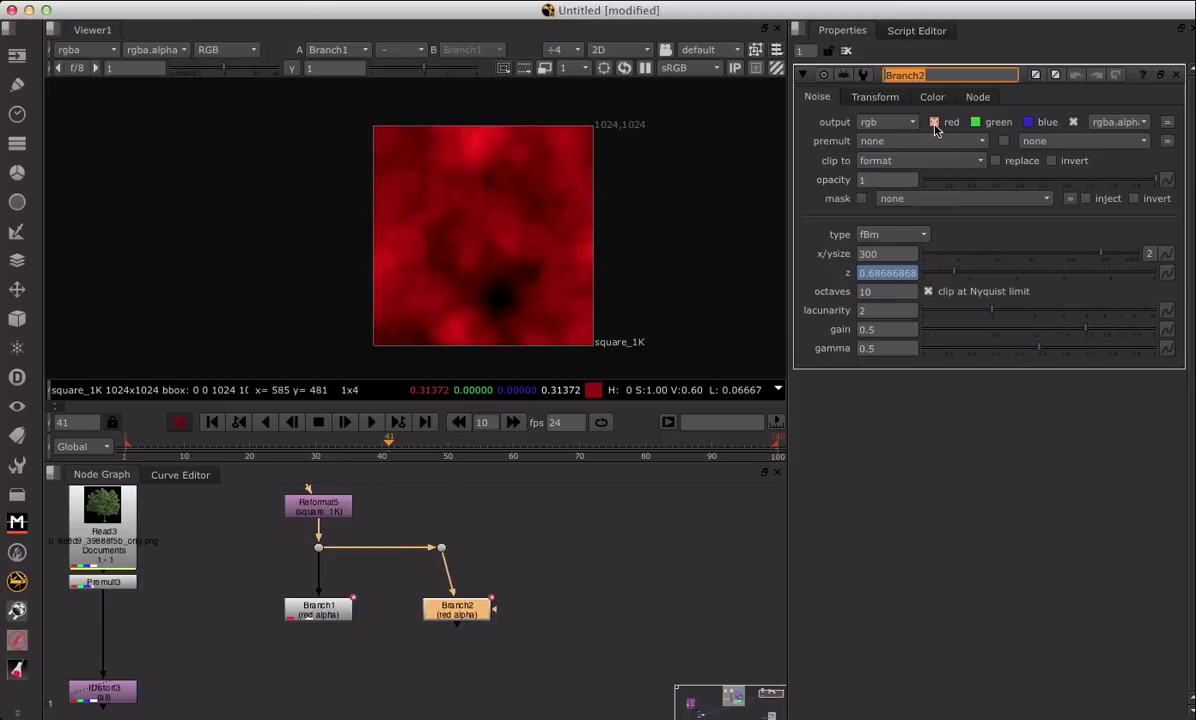
{"action": "type", "text": "Leafs"}
{"action": "key", "text": "Return"}
{"action": "left_click", "coordinate": [934, 123]}
{"action": "left_click", "coordinate": [977, 122]}
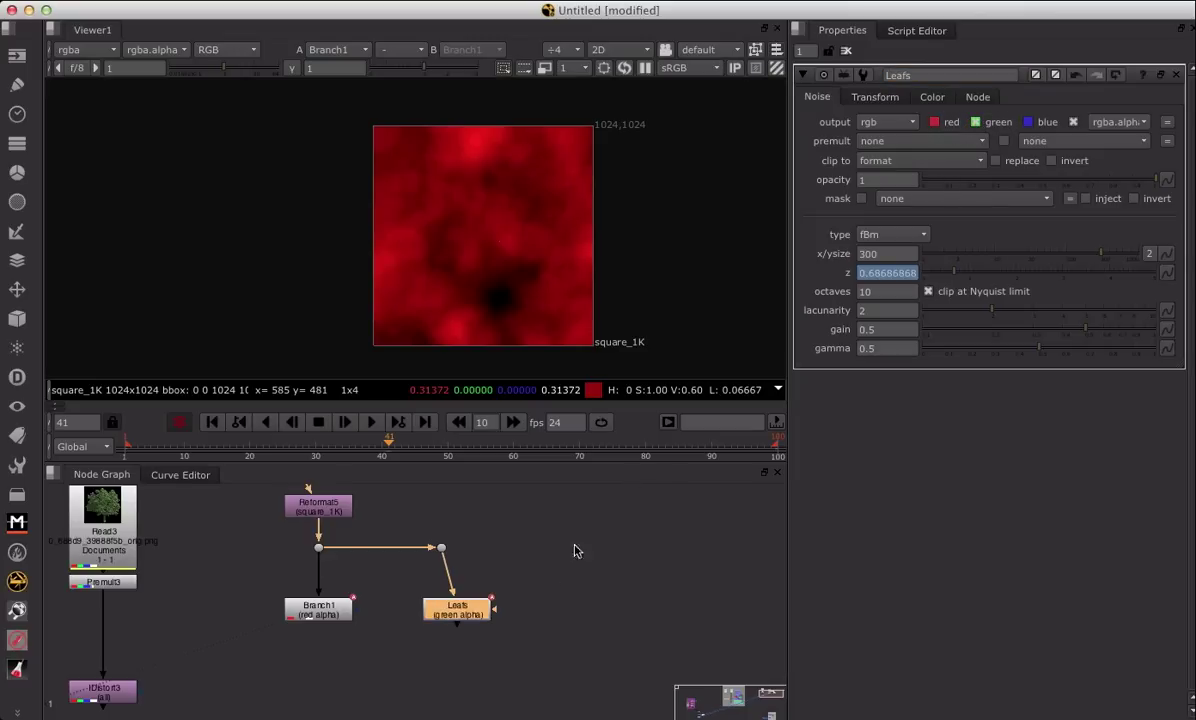
Step: Color the Leafs node tile green and the Branch1 node tile red
{"action": "middle_click_drag", "start_coordinate": [574, 552], "coordinate": [629, 540]}
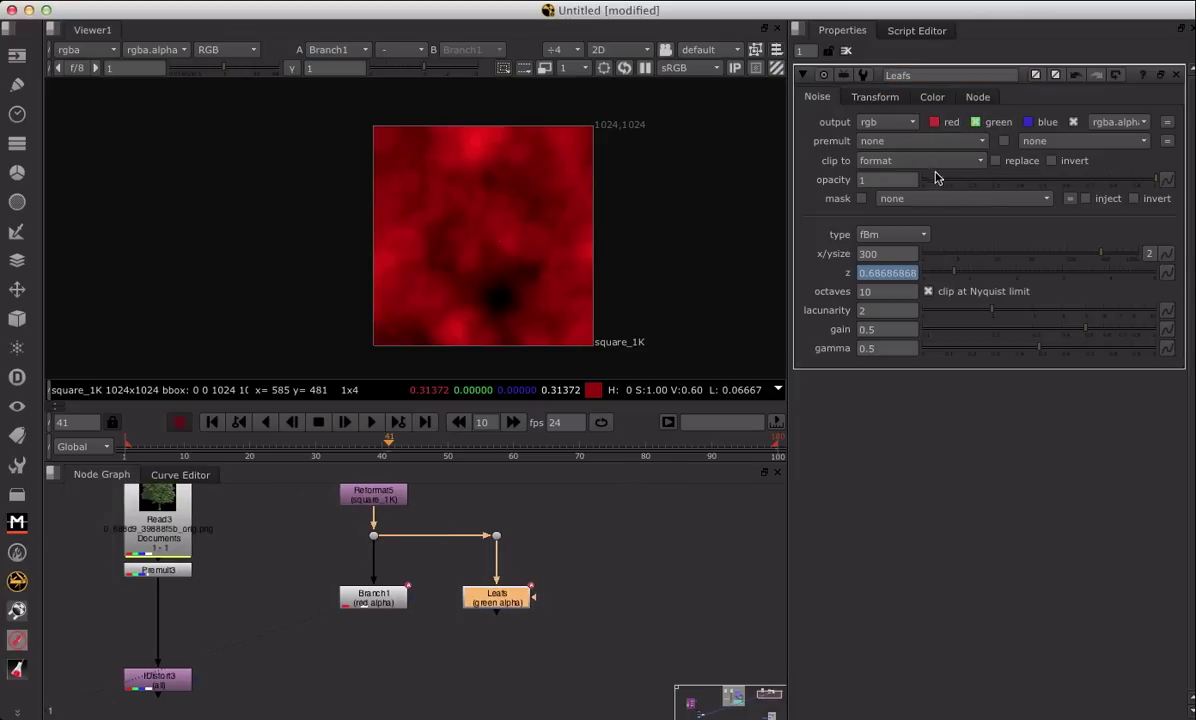
{"action": "left_click", "coordinate": [1035, 78]}
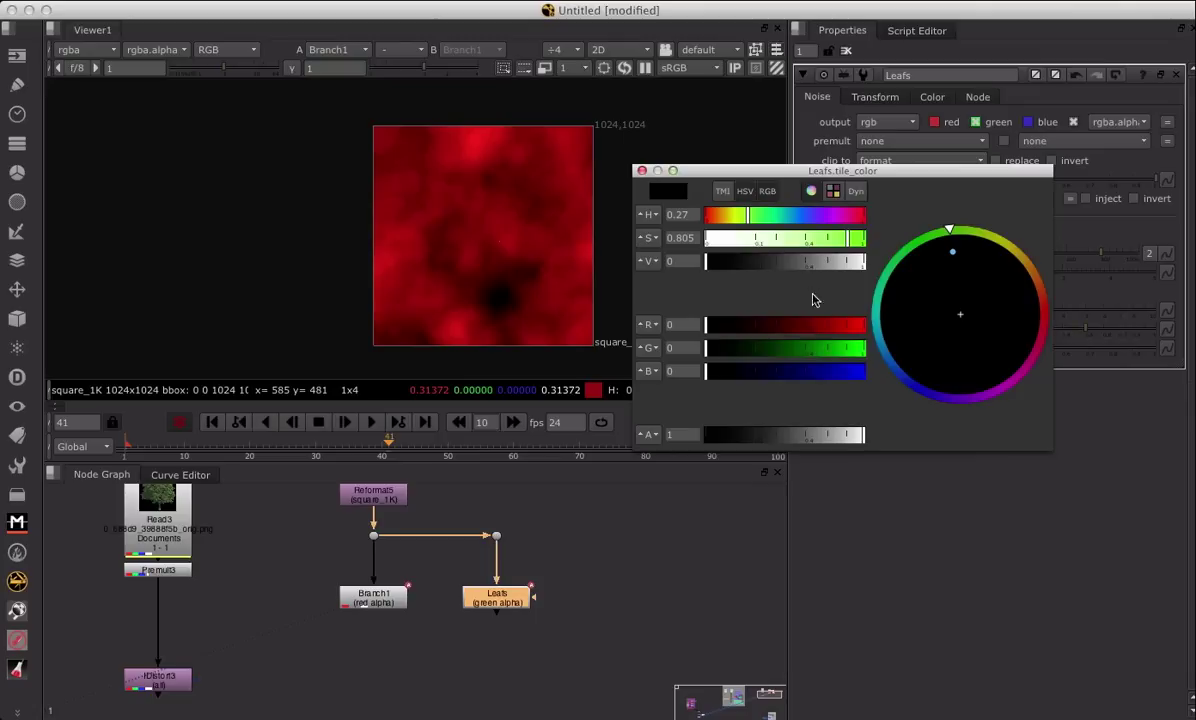
{"action": "left_click", "coordinate": [854, 347]}
{"action": "left_click", "coordinate": [642, 170]}
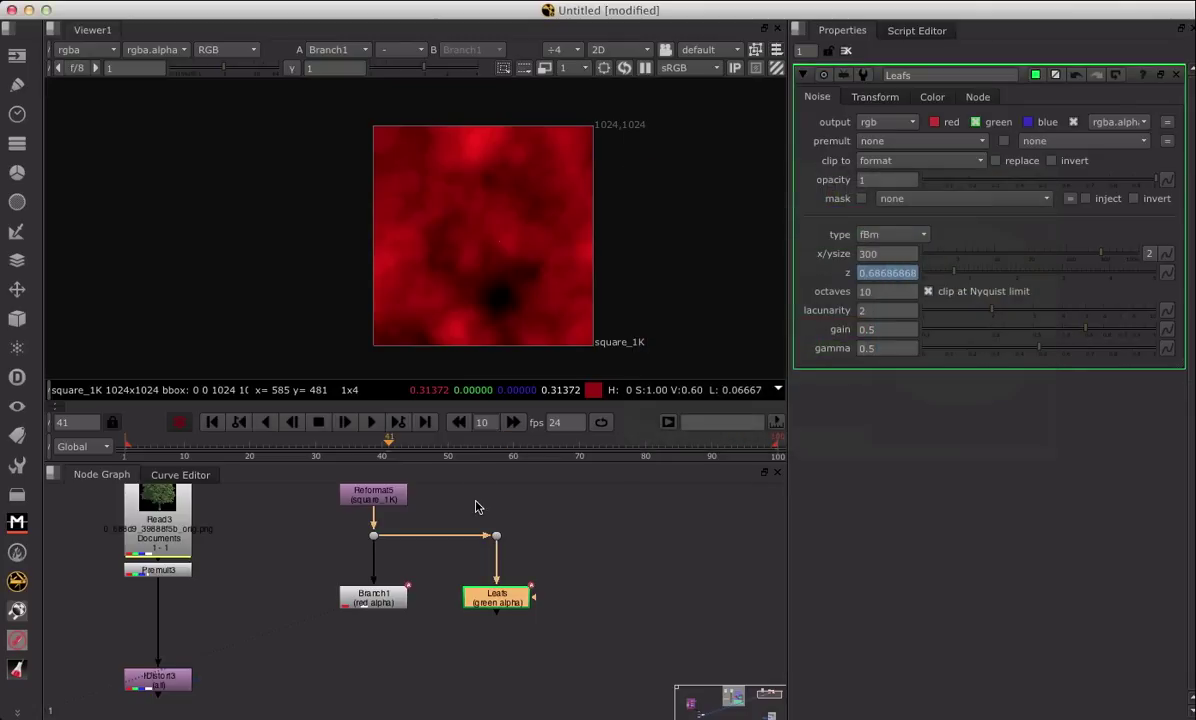
{"action": "left_click", "coordinate": [373, 600]}
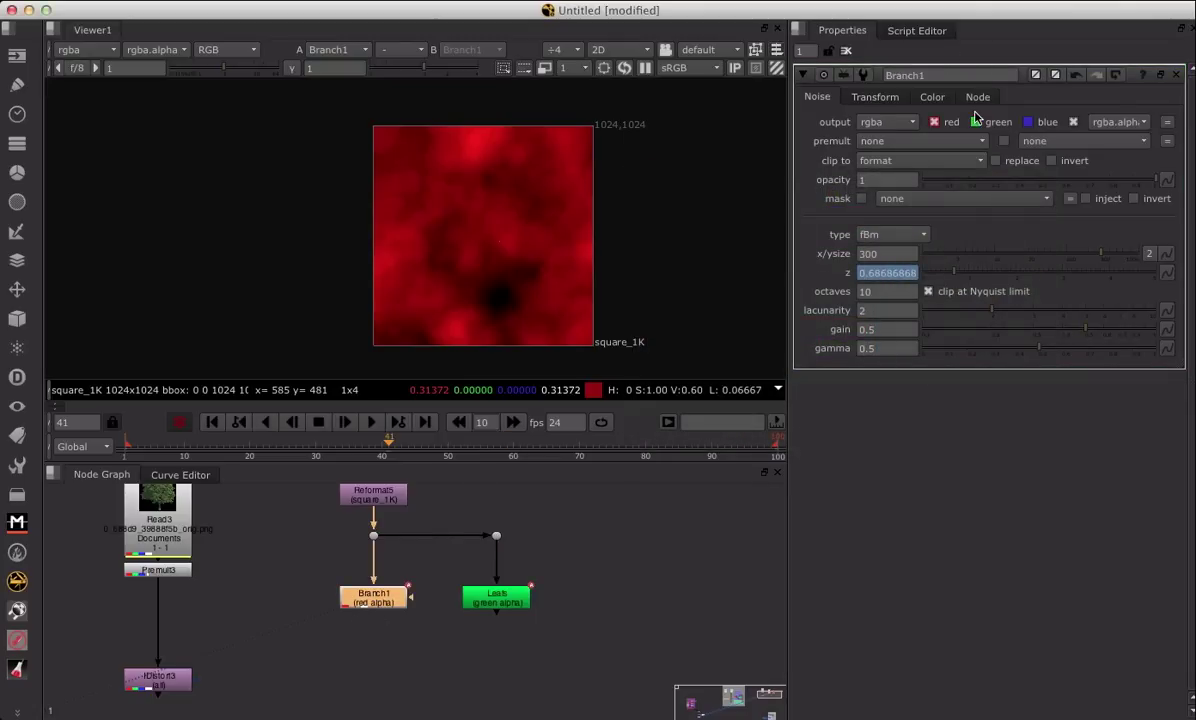
{"action": "left_click", "coordinate": [1036, 75]}
{"action": "left_click_drag", "start_coordinate": [836, 344], "coordinate": [936, 348]}
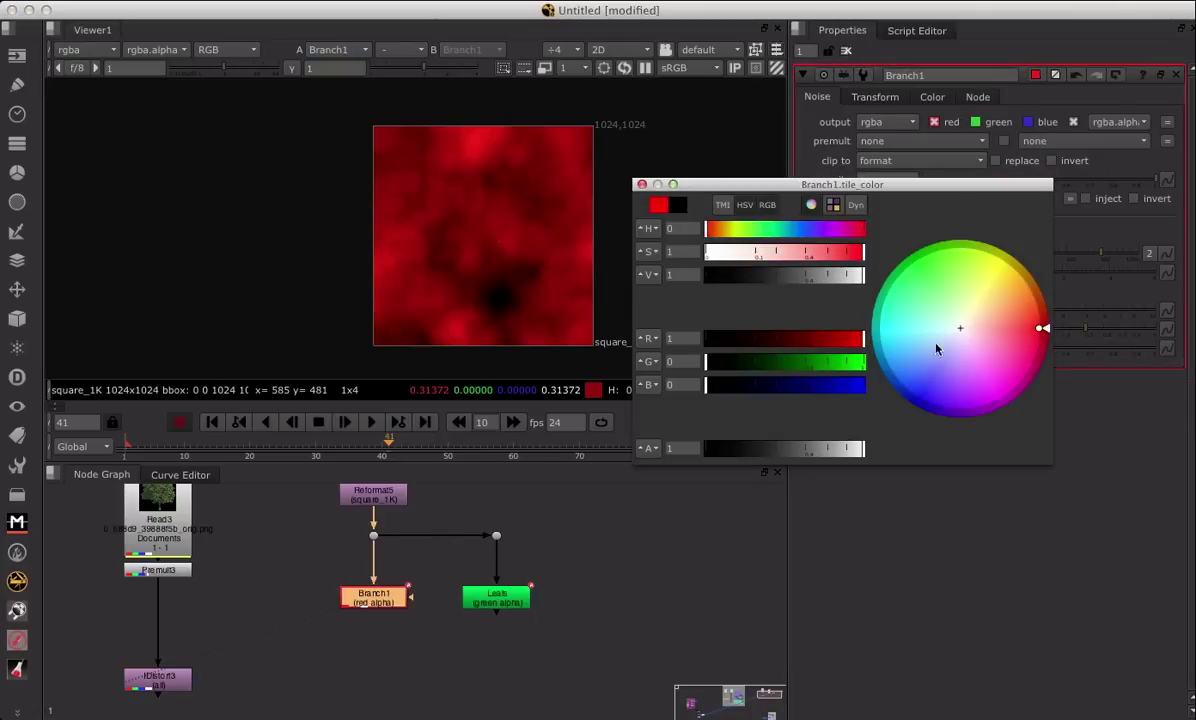
{"action": "left_click", "coordinate": [642, 184]}
Step: View the Leafs noise and open its properties
{"action": "middle_click_drag", "start_coordinate": [464, 567], "coordinate": [537, 563]}
{"action": "left_click", "coordinate": [565, 597]}
{"action": "key", "text": "1"}
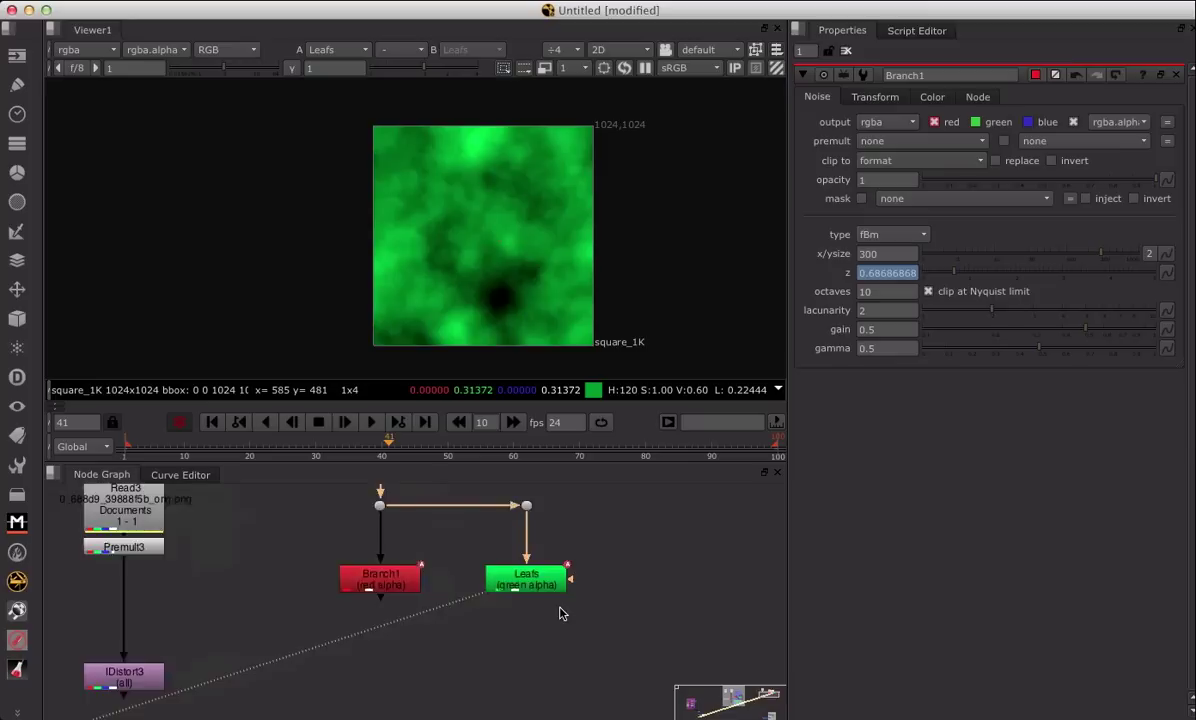
{"action": "left_click", "coordinate": [547, 596]}
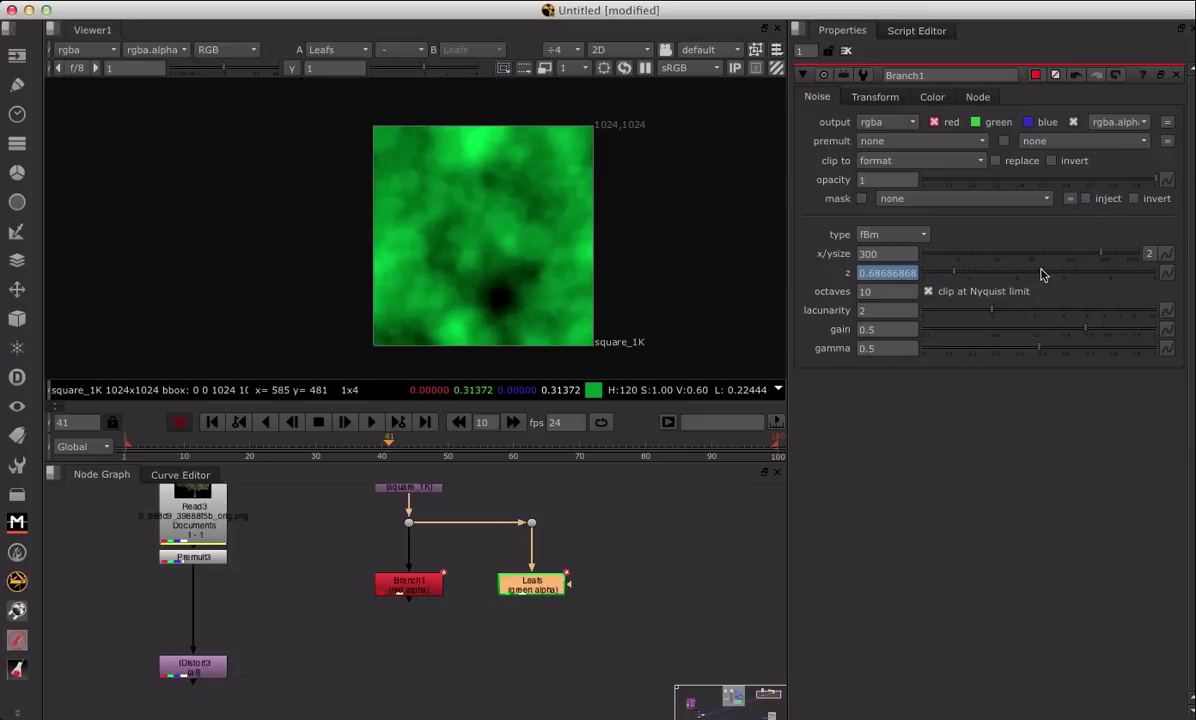
{"action": "double_click", "coordinate": [530, 583]}
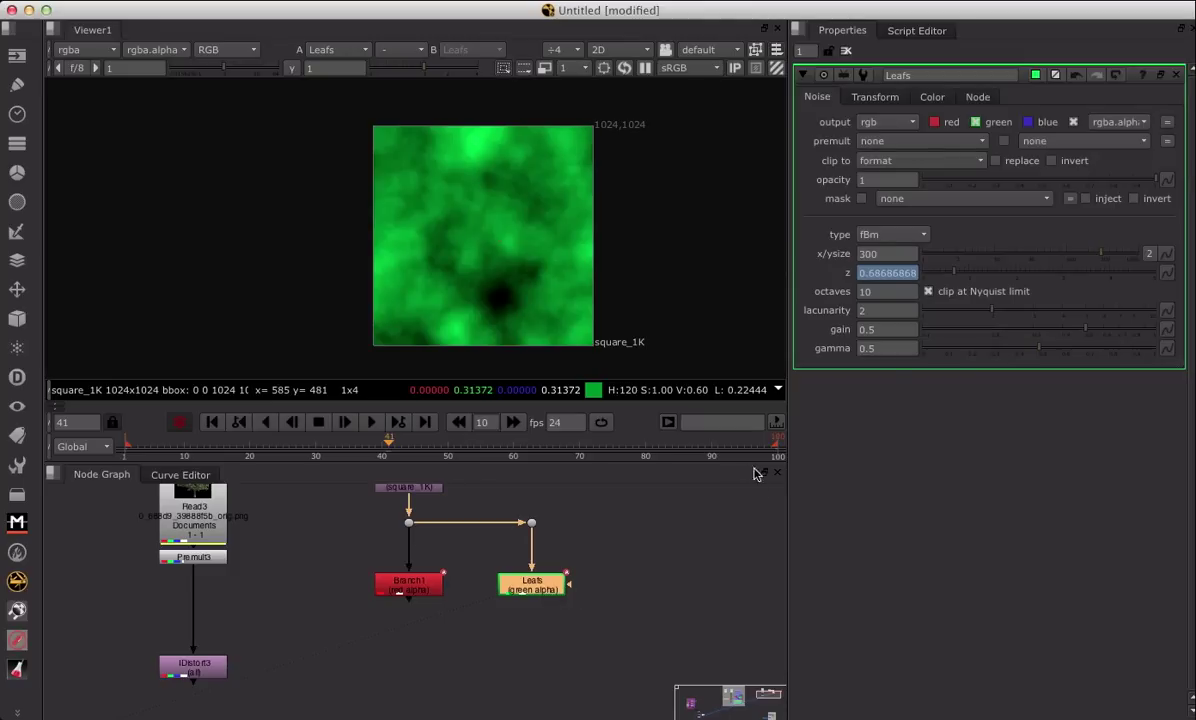
Step: Set the Leafs noise's x/ysize to 9, gain to 0.515 and gamma to 0.345, and preview the animation
{"action": "mouse_move", "coordinate": [993, 258]}
{"action": "left_mouse_down"}
{"action": "mouse_move", "coordinate": [980, 258]}
{"action": "mouse_move", "coordinate": [992, 258]}
{"action": "left_mouse_up"}
{"action": "scroll", "coordinate": [523, 256], "scroll_direction": "down", "scroll_amount": 2}
{"action": "scroll", "coordinate": [523, 256], "scroll_direction": "up", "scroll_amount": 8}
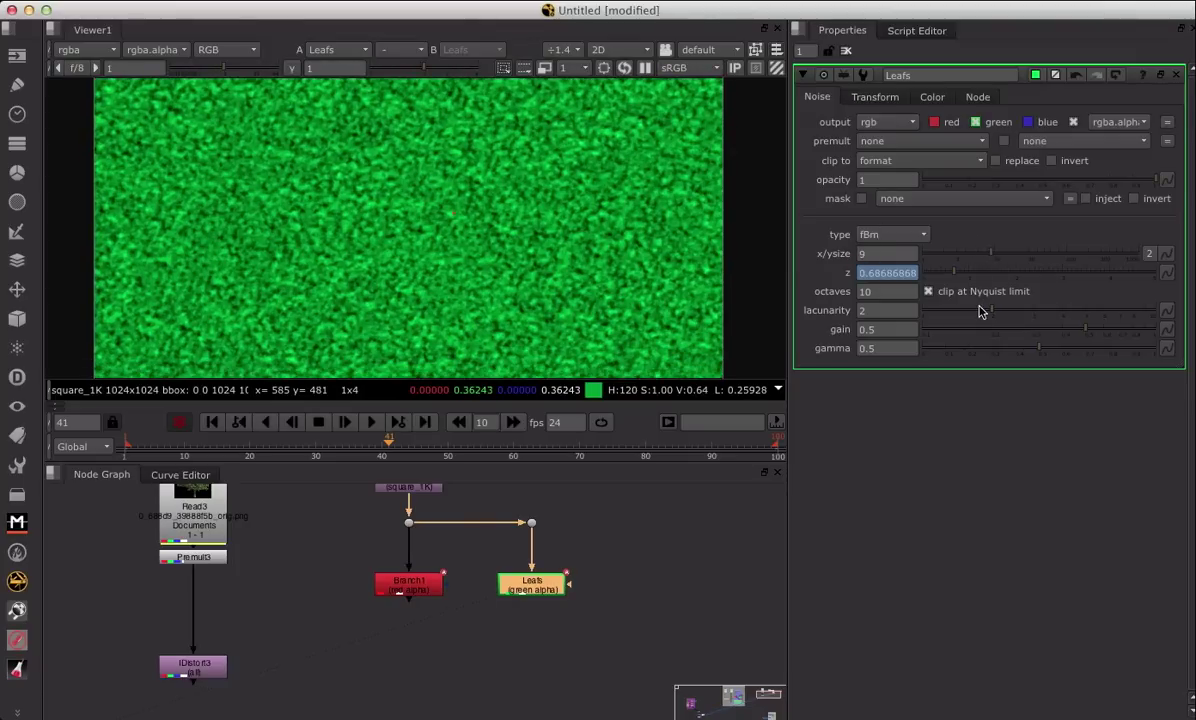
{"action": "left_click_drag", "start_coordinate": [1051, 330], "coordinate": [1000, 349]}
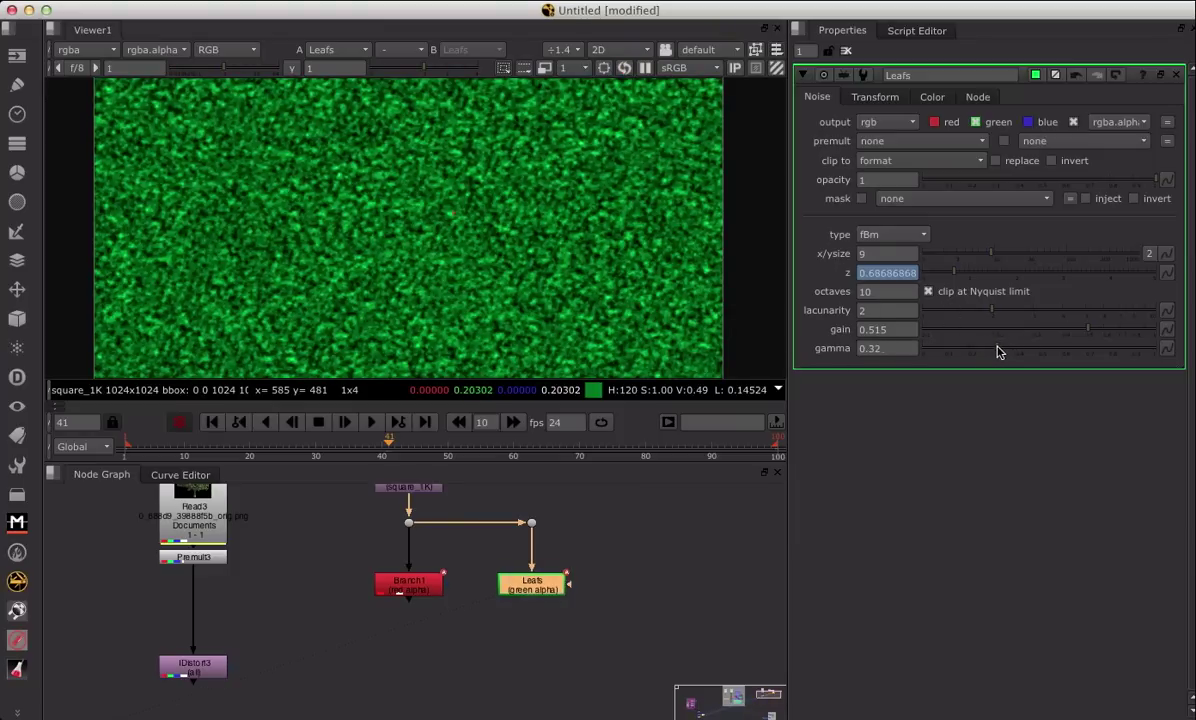
{"action": "left_click", "coordinate": [371, 422]}
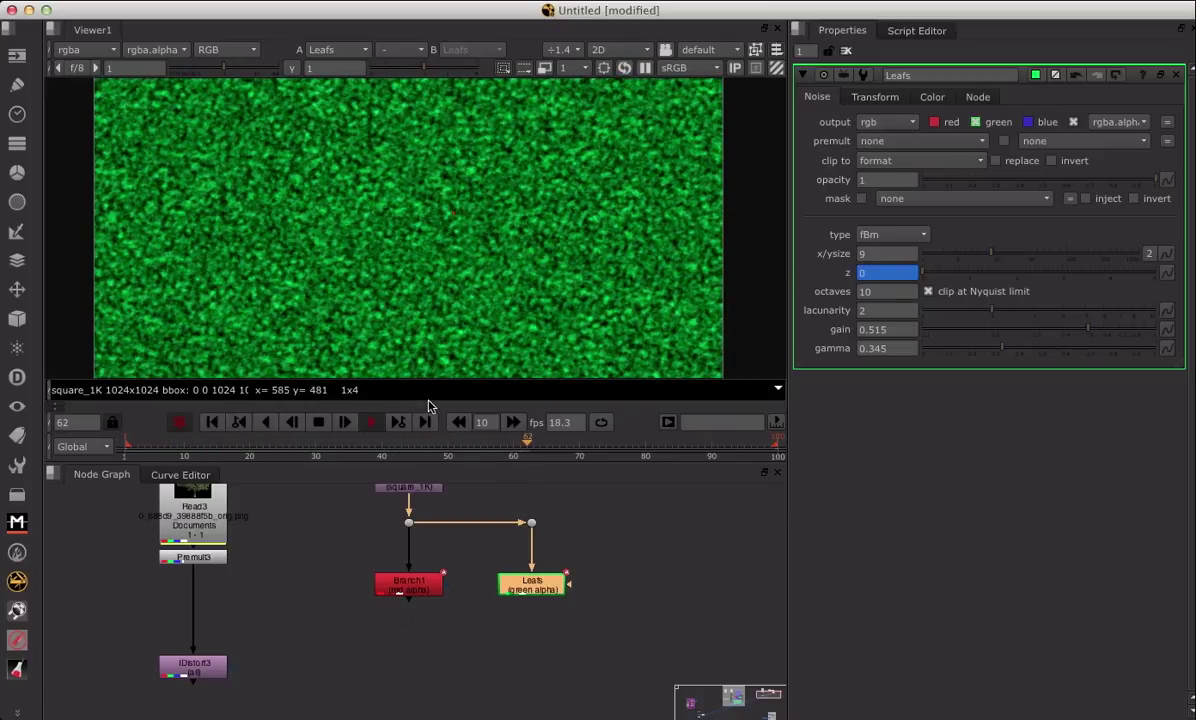
Step: Add a ShuffleCopy below the noises with Branch1 as input 1 and Leafs as input 2, and view it
{"action": "left_click", "coordinate": [450, 655]}
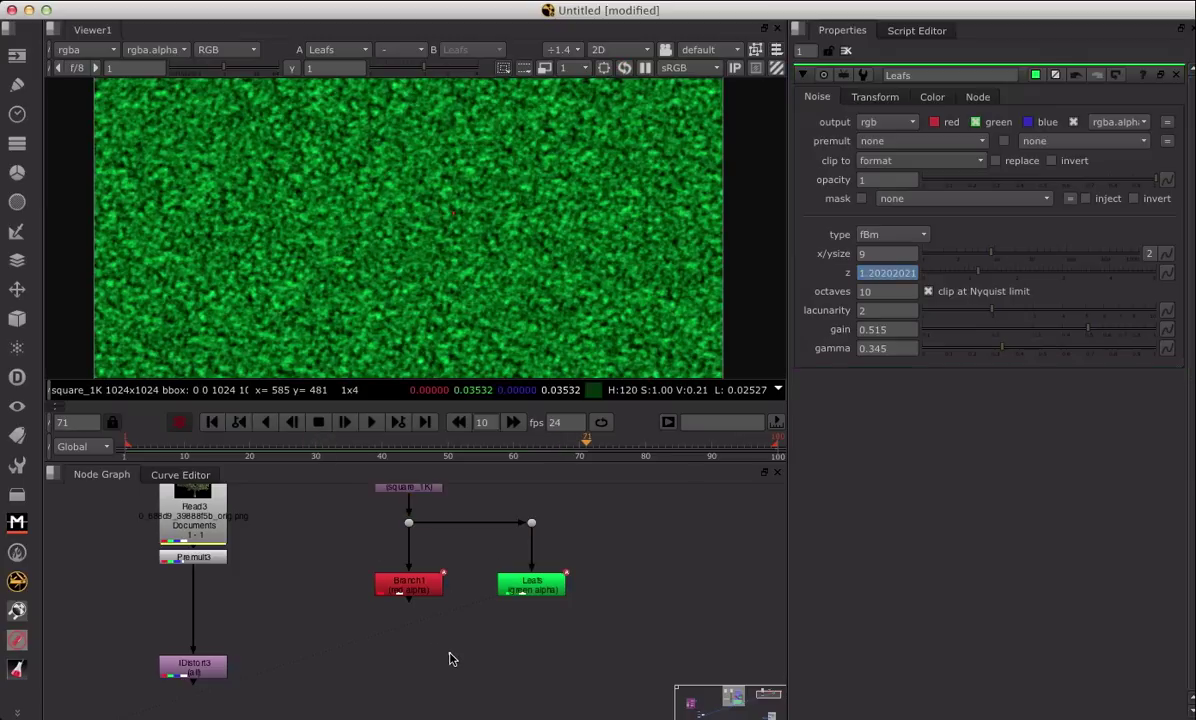
{"action": "key", "text": "Tab"}
{"action": "type", "text": "shuf"}
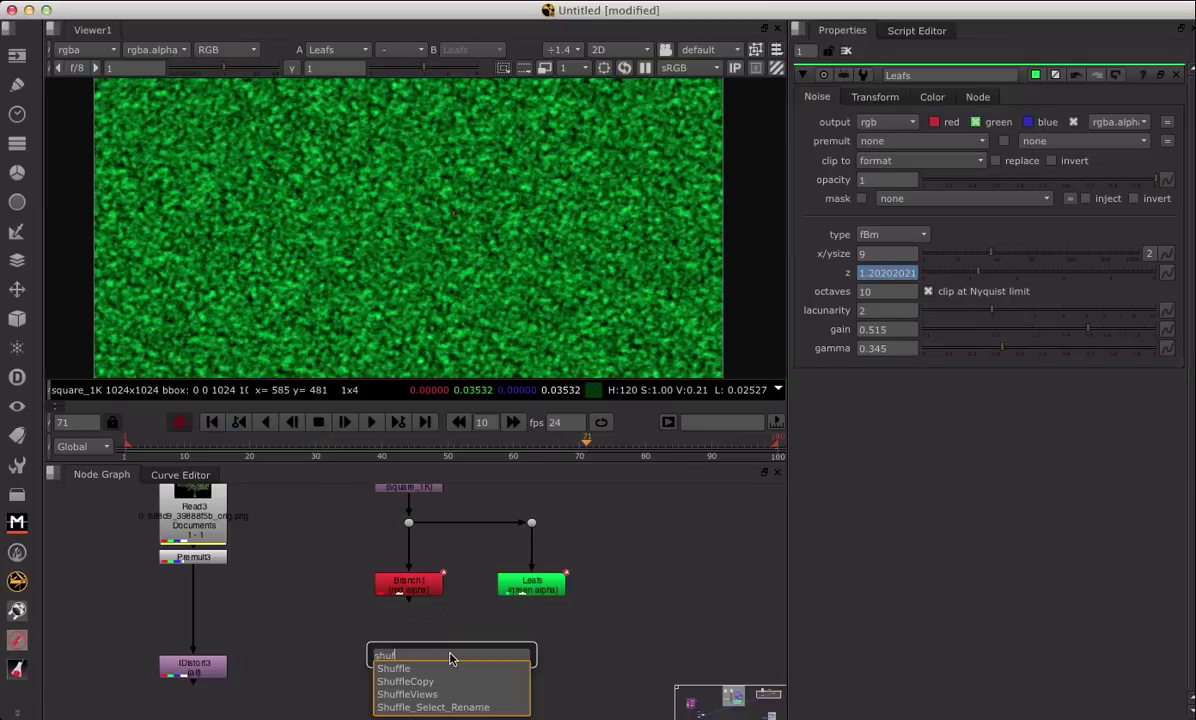
{"action": "type", "text": "e"}
{"action": "key", "text": "BackSpace"}
{"action": "key", "text": "Down"}
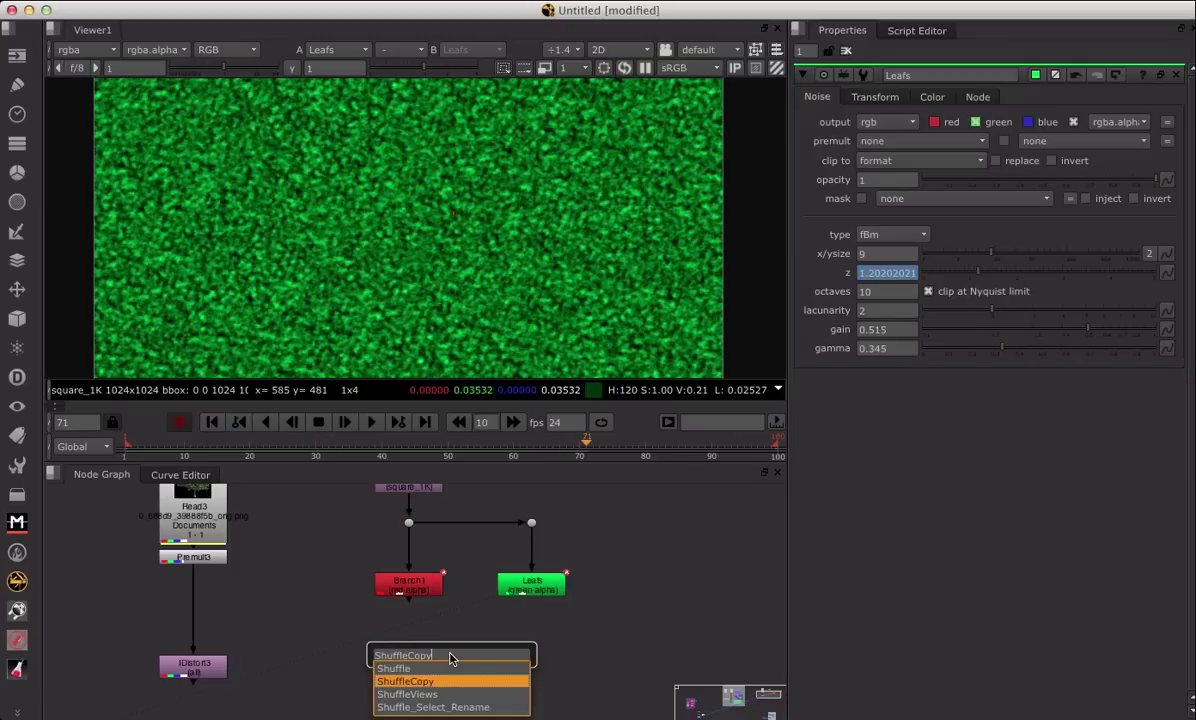
{"action": "key", "text": "Return"}
{"action": "left_click_drag", "start_coordinate": [443, 631], "coordinate": [509, 600]}
{"action": "key", "text": "1"}
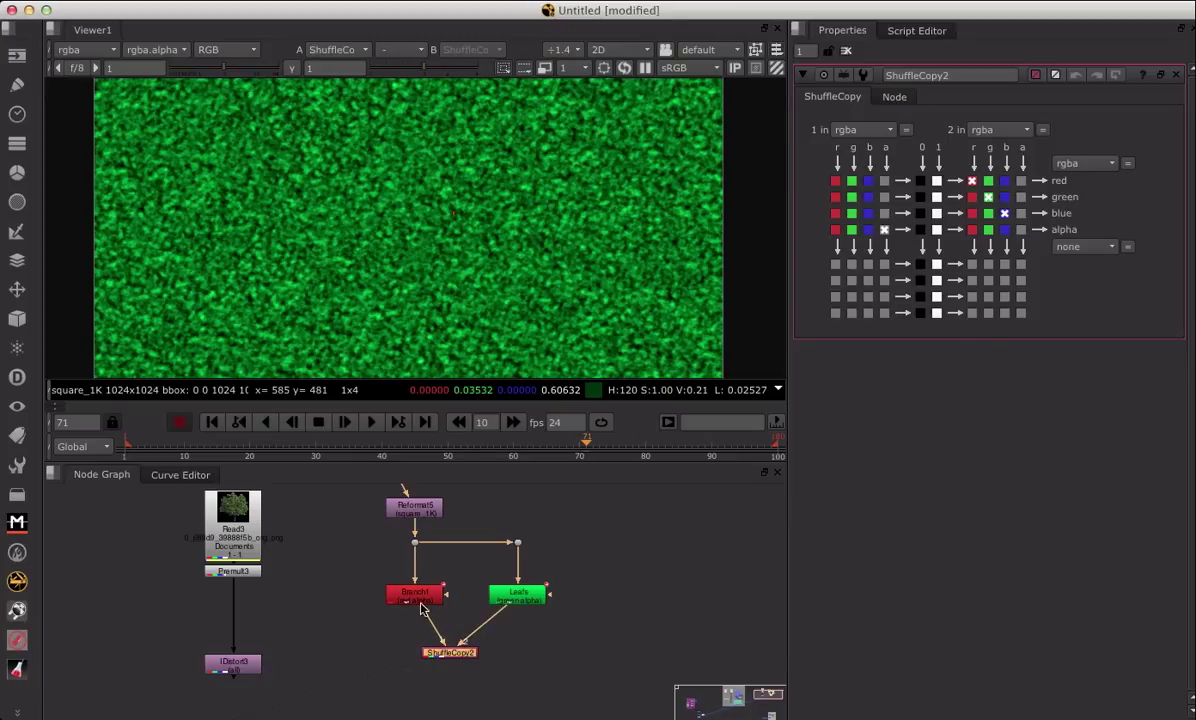
Step: Route input 1's red to the ShuffleCopy's red output and view the red channel alone
{"action": "left_click", "coordinate": [835, 180]}
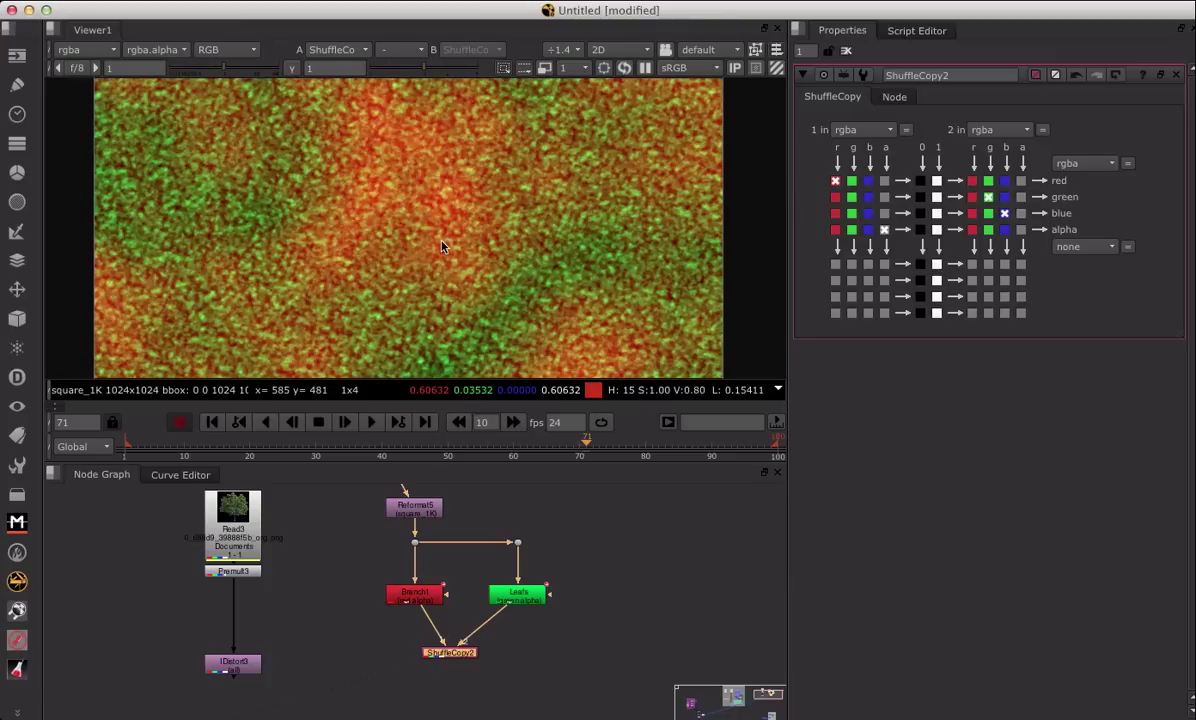
{"action": "left_click", "coordinate": [246, 57]}
{"action": "left_click", "coordinate": [225, 110]}
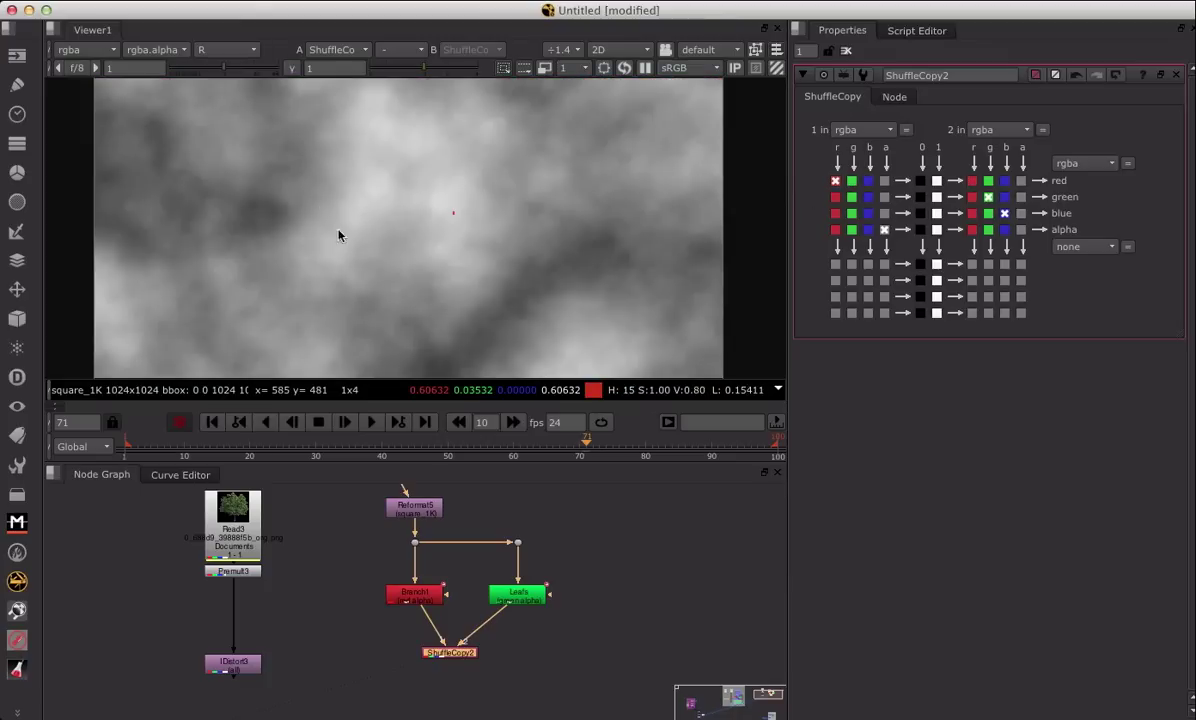
Step: View the green channel alone and set the ShuffleCopy's blue and alpha outputs to 0
{"action": "left_click", "coordinate": [246, 47]}
{"action": "left_click", "coordinate": [232, 139]}
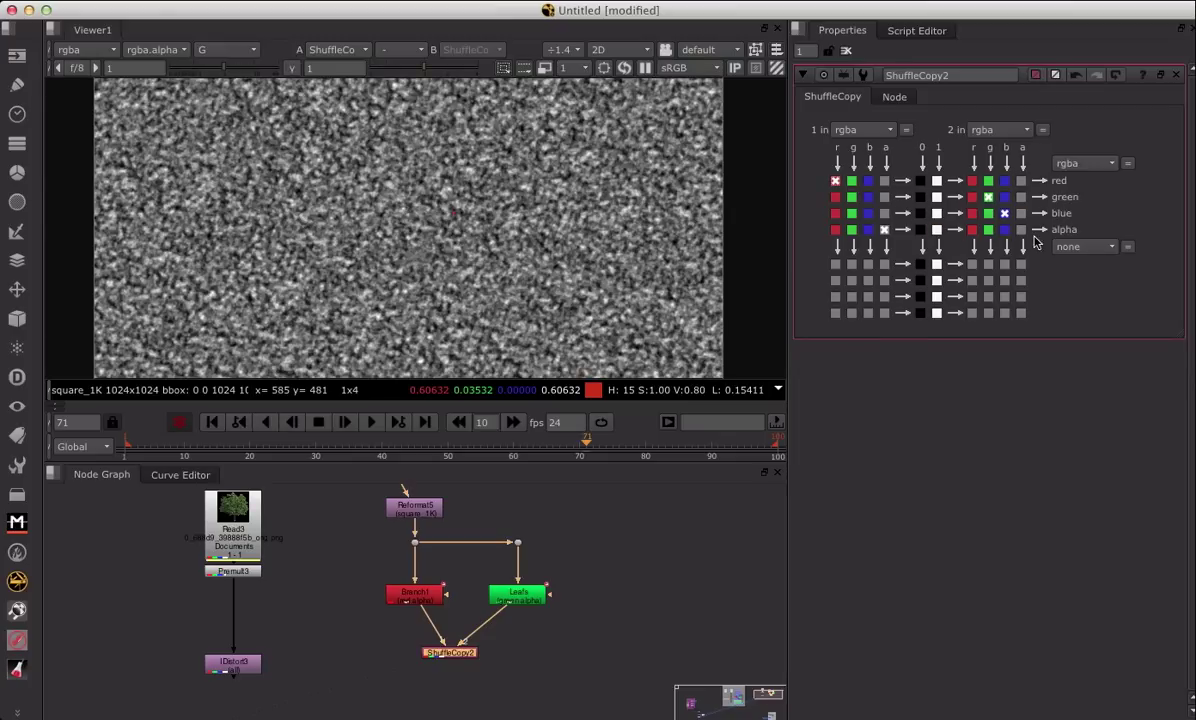
{"action": "left_click", "coordinate": [920, 213]}
{"action": "left_click", "coordinate": [920, 229]}
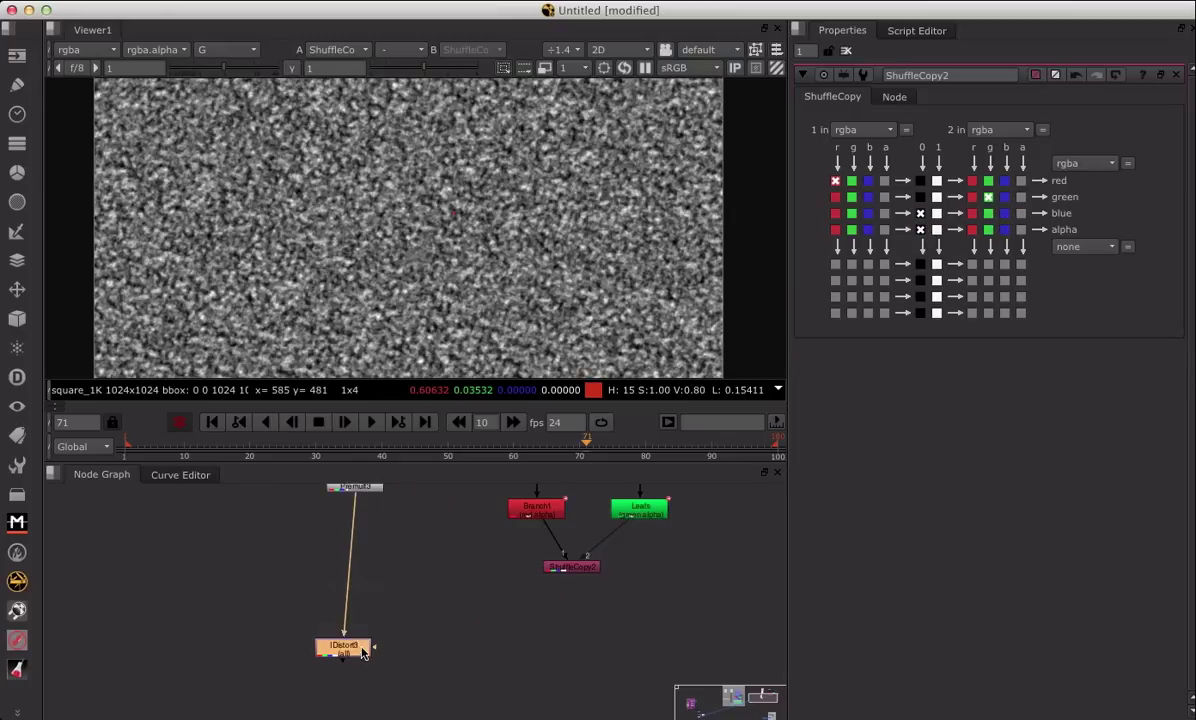
Step: Move the IDistort node further down below the Premult and return the viewer to RGB
{"action": "left_click_drag", "start_coordinate": [363, 654], "coordinate": [372, 682]}
{"action": "middle_click_drag", "start_coordinate": [392, 566], "coordinate": [459, 587]}
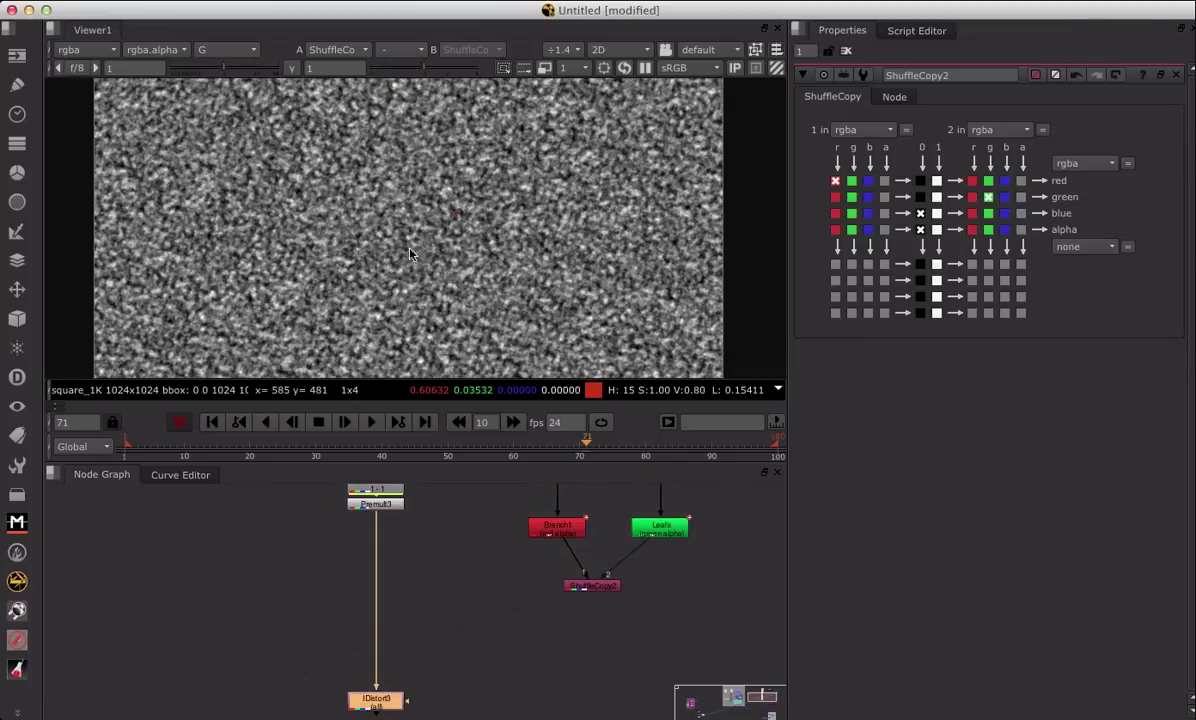
{"action": "key", "text": "r"}
{"action": "key", "text": "r"}
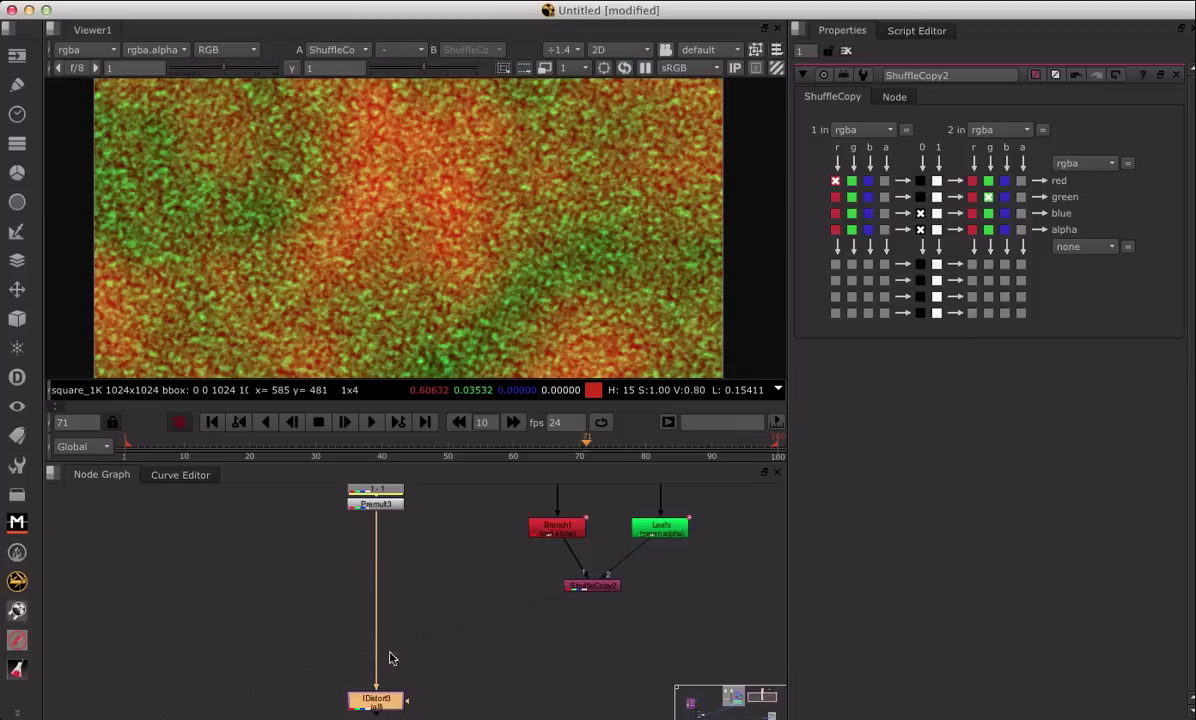
Step: Insert a Copy node between the Premult and the IDistort
{"action": "middle_click_drag", "start_coordinate": [412, 704], "coordinate": [428, 638]}
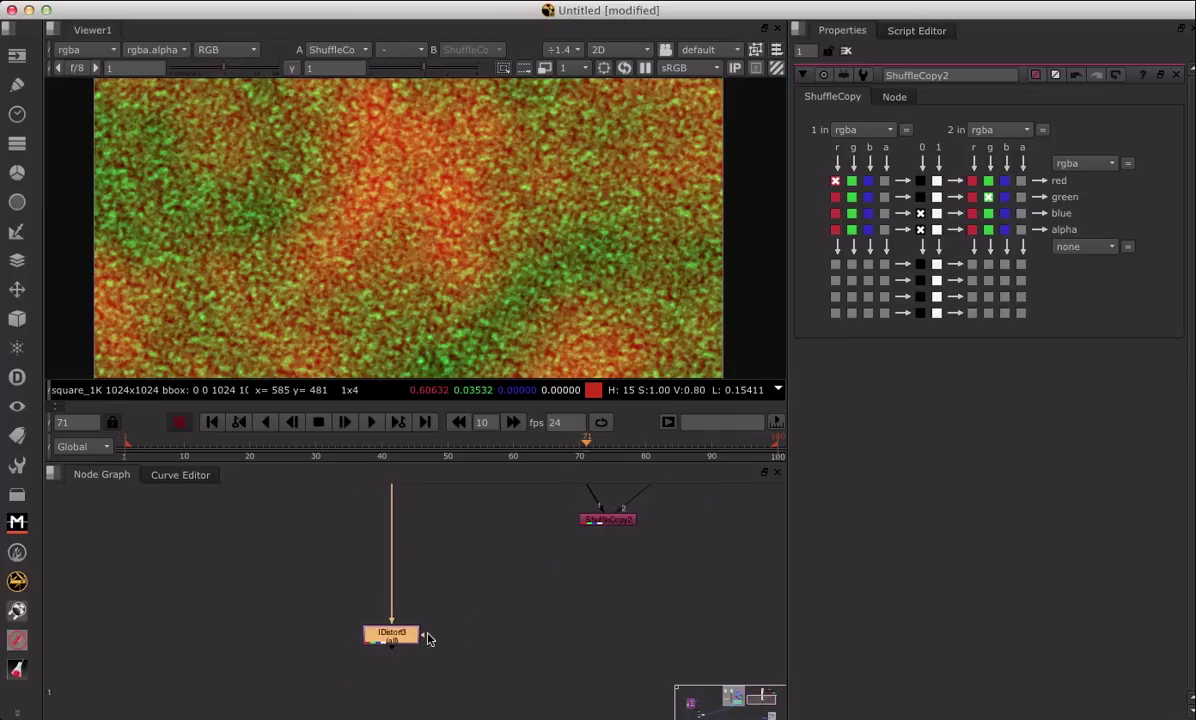
{"action": "scroll", "coordinate": [470, 632], "scroll_direction": "up", "scroll_amount": 3}
{"action": "left_click", "coordinate": [435, 615]}
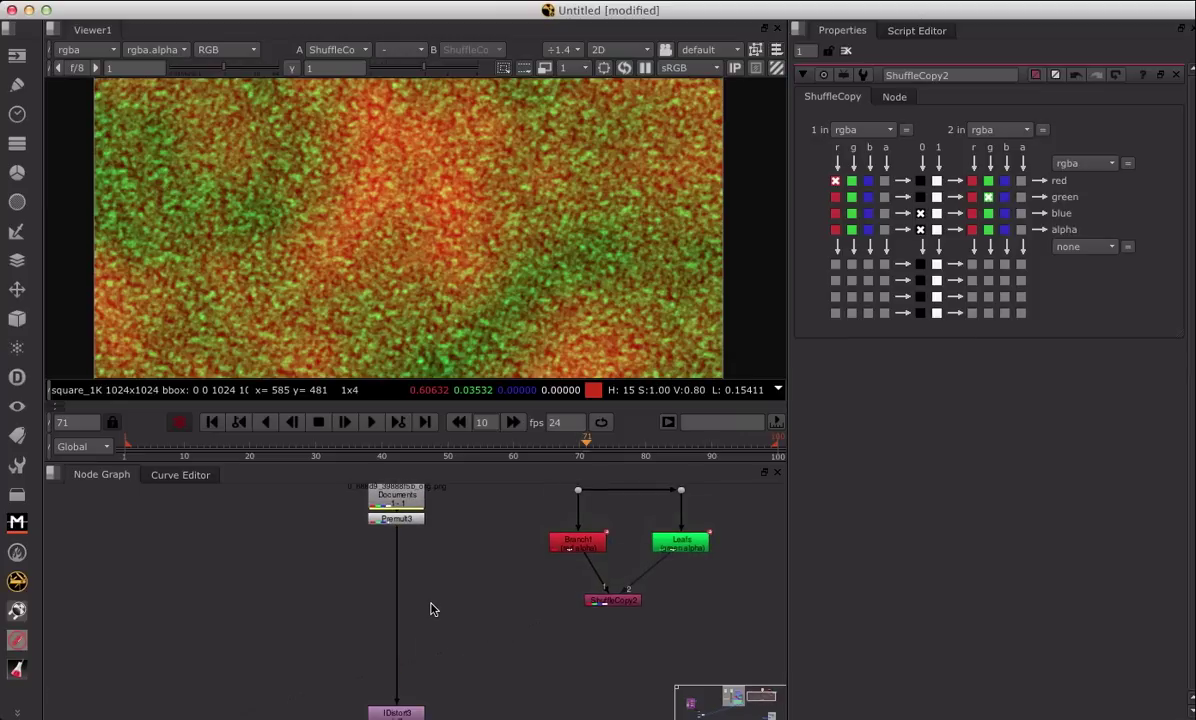
{"action": "key", "text": "Tab"}
{"action": "type", "text": "xop"}
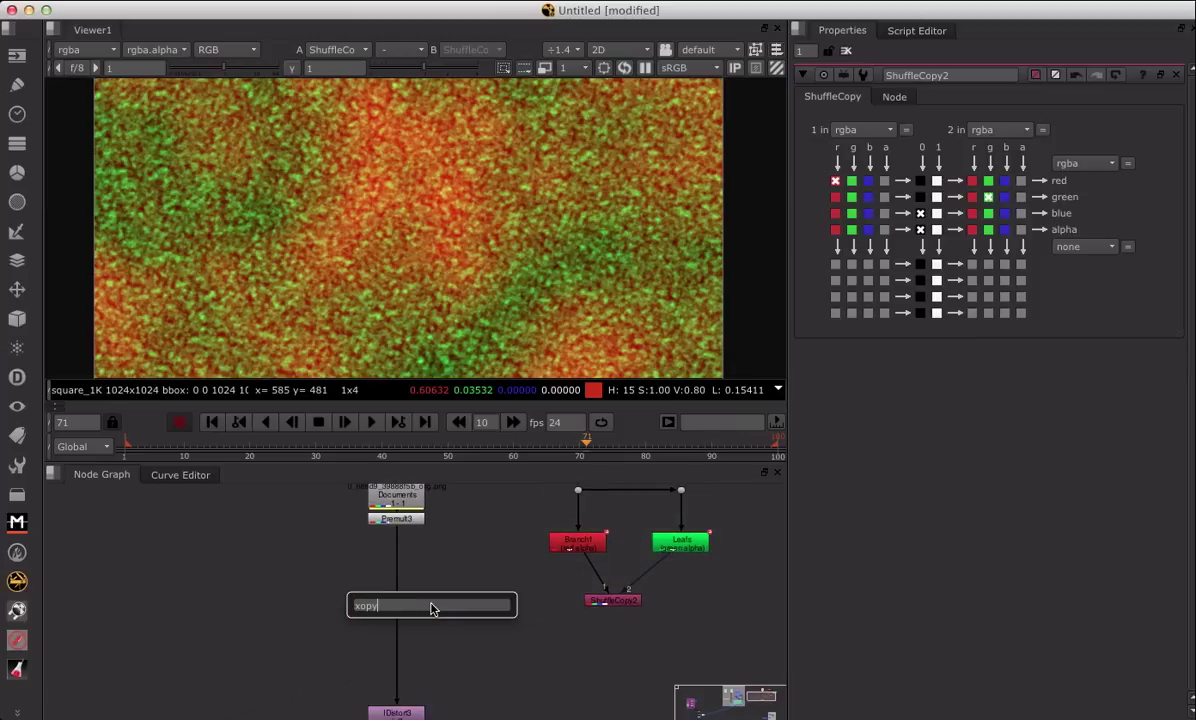
{"action": "key", "text": "Return"}
{"action": "left_click_drag", "start_coordinate": [441, 607], "coordinate": [405, 641]}
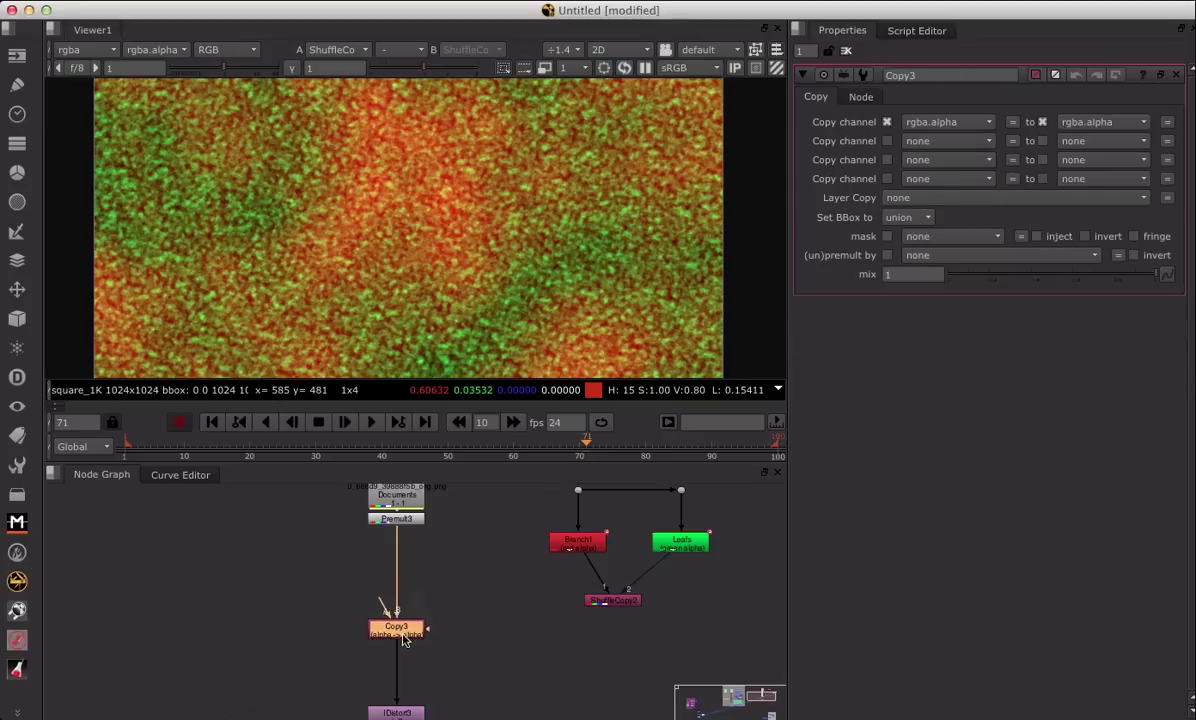
Step: Align the ShuffleCopy beside the Copy node and connect it to the Copy's A input
{"action": "left_click_drag", "start_coordinate": [596, 606], "coordinate": [607, 617]}
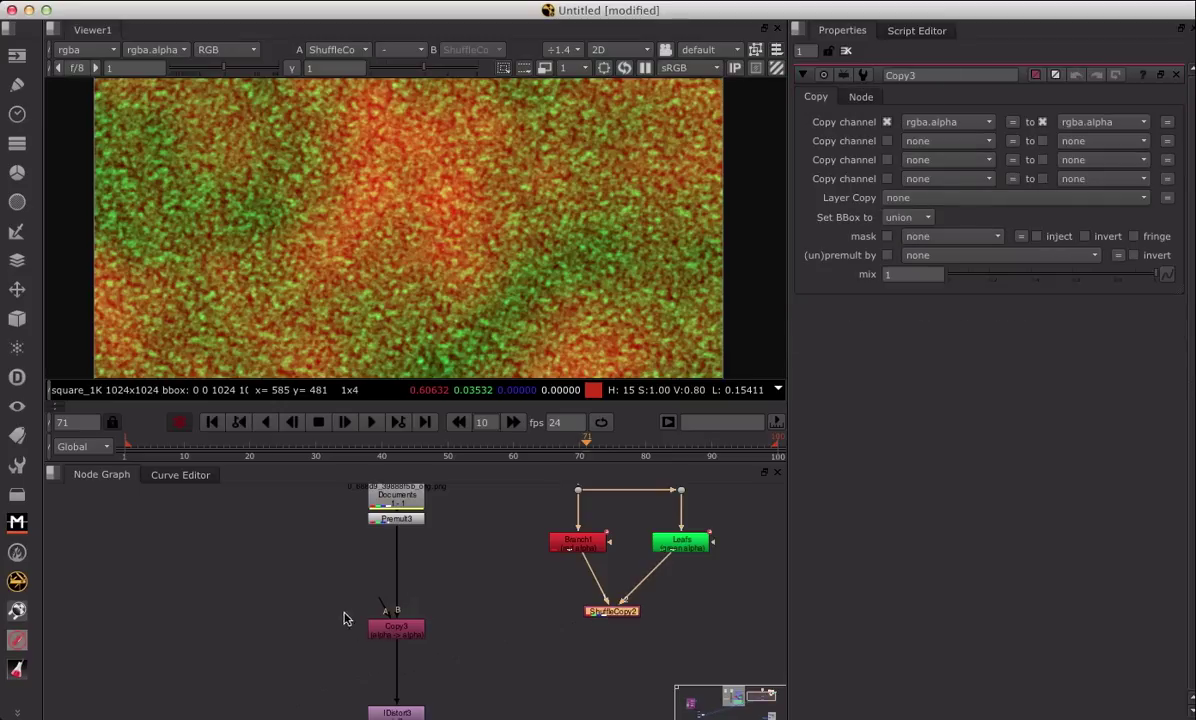
{"action": "left_click_drag", "start_coordinate": [430, 628], "coordinate": [641, 629]}
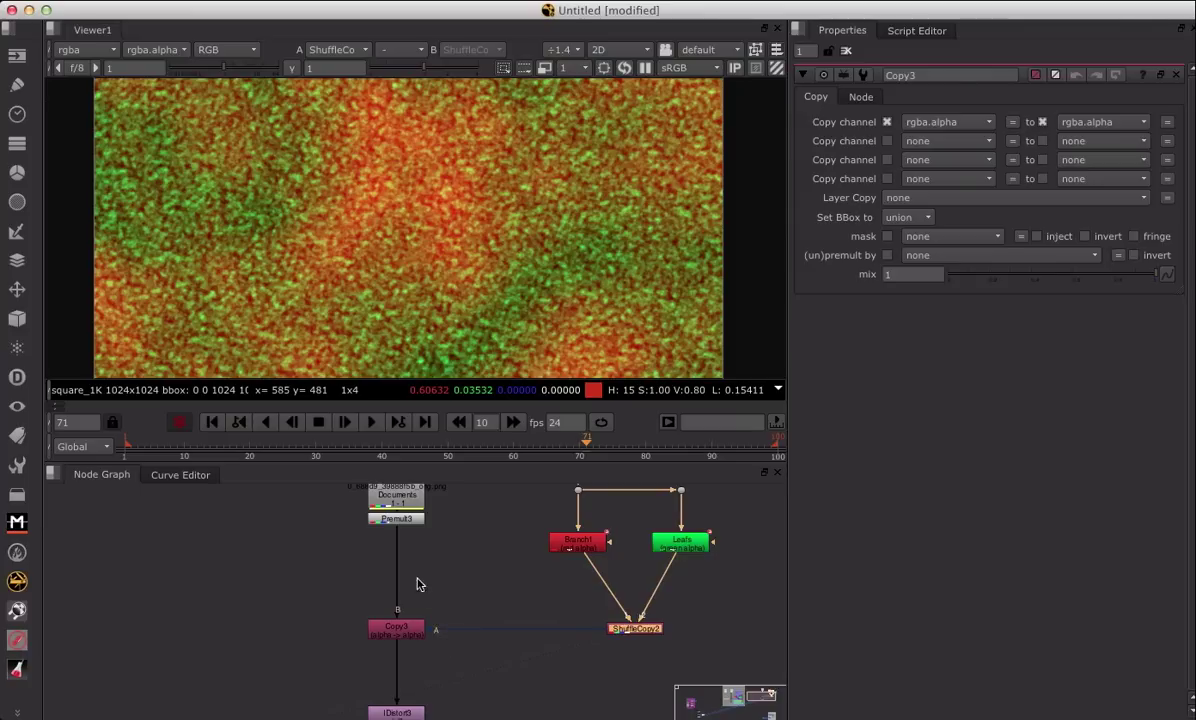
{"action": "left_click", "coordinate": [405, 633]}
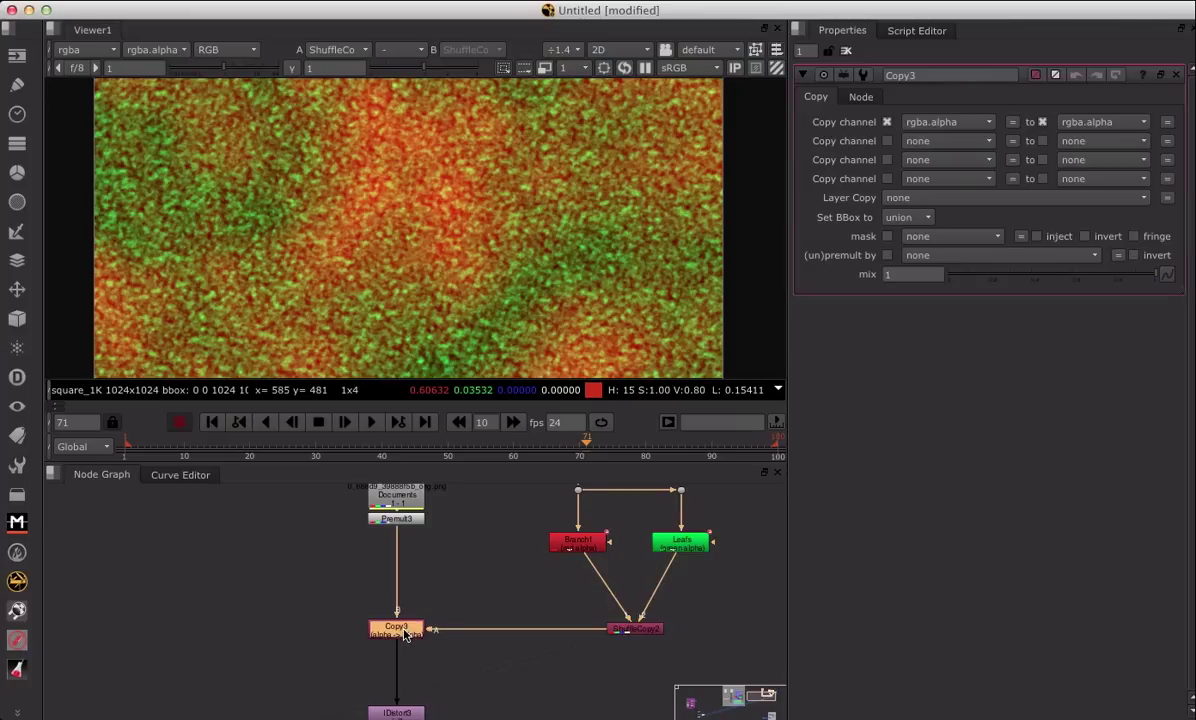
Step: Create a new layer named IDist with the channels u and v and display it in the viewer
{"action": "left_click", "coordinate": [96, 47]}
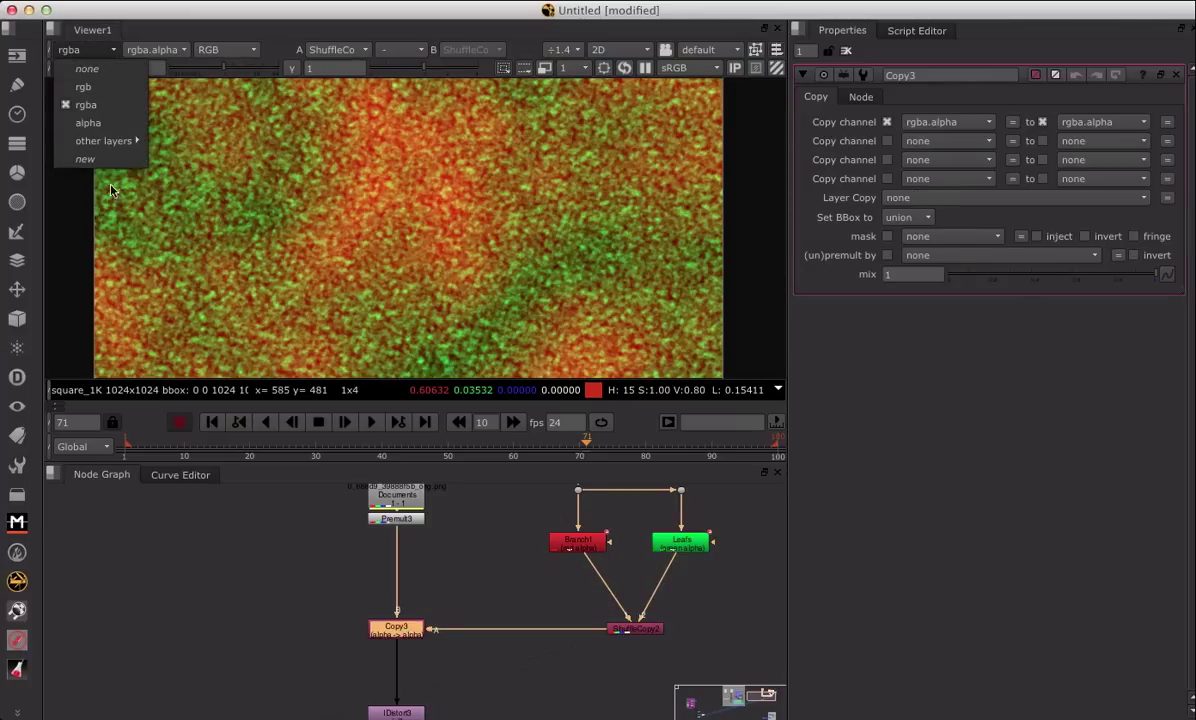
{"action": "left_click", "coordinate": [85, 159]}
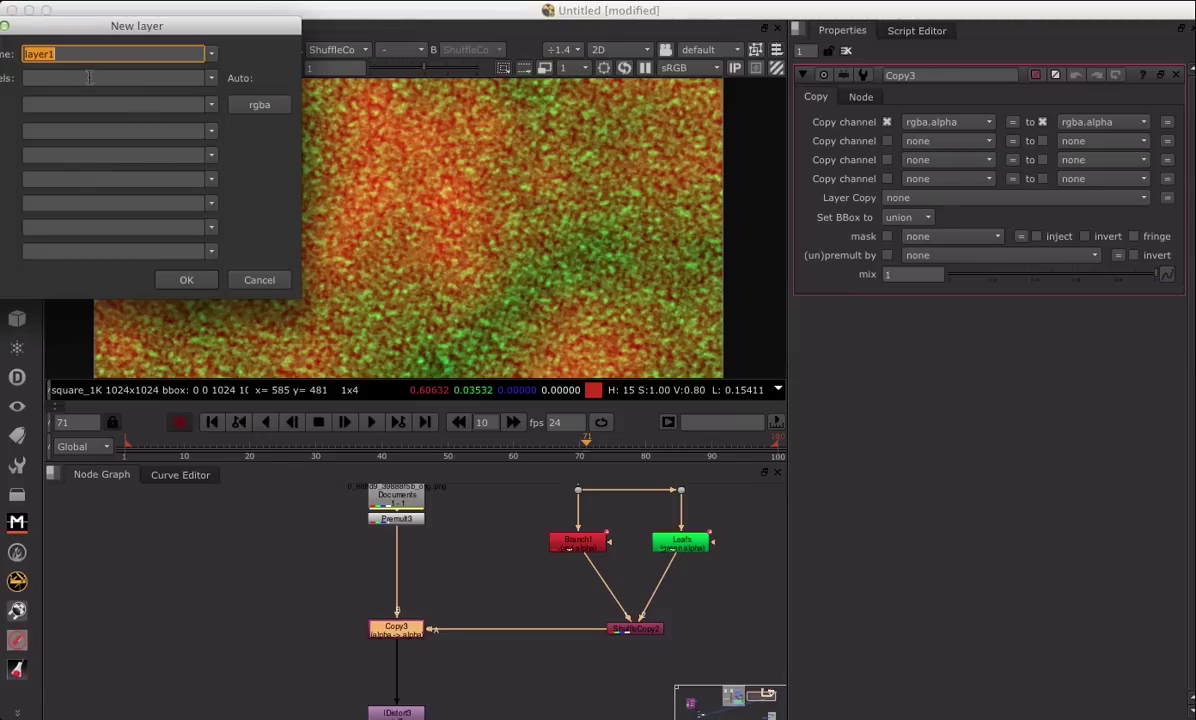
{"action": "type", "text": "lDist"}
{"action": "left_click", "coordinate": [43, 79]}
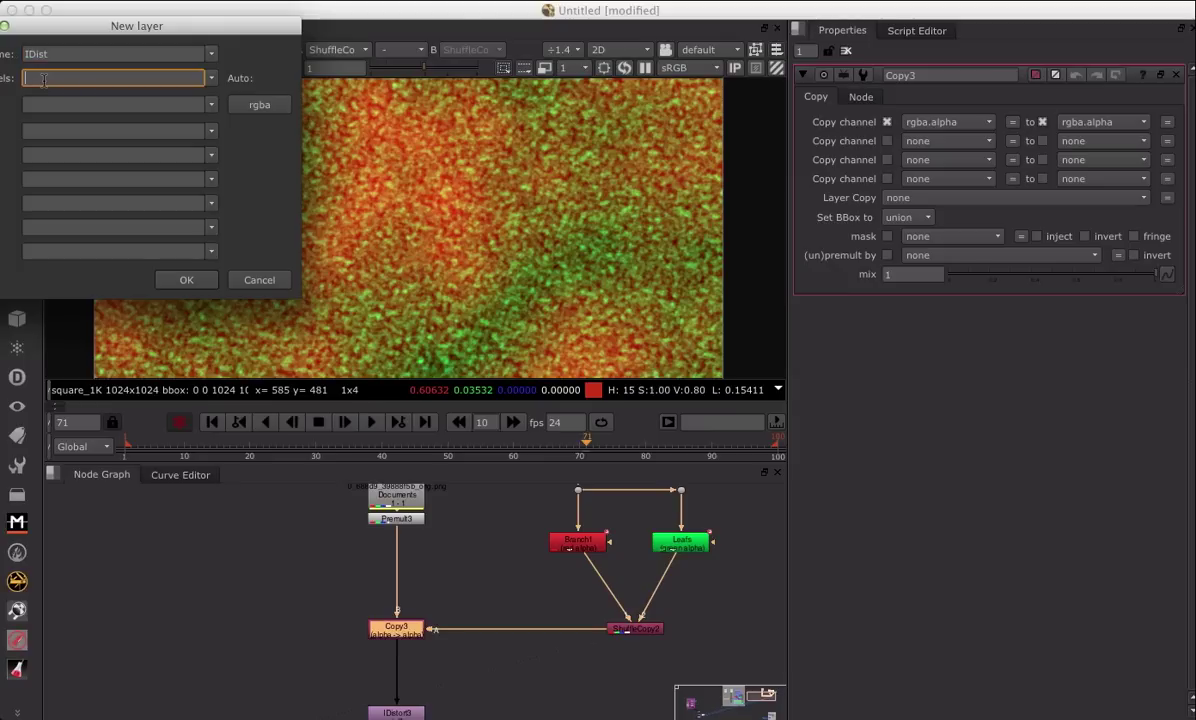
{"action": "left_click", "coordinate": [44, 104]}
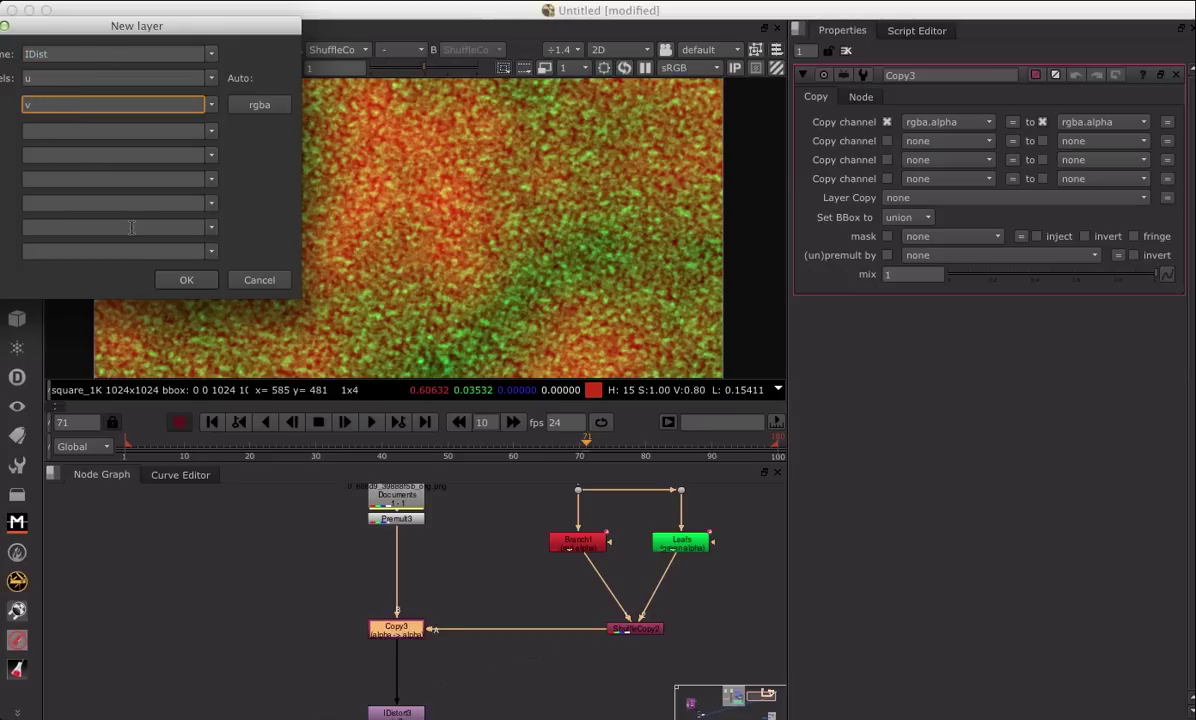
{"action": "left_click", "coordinate": [184, 281]}
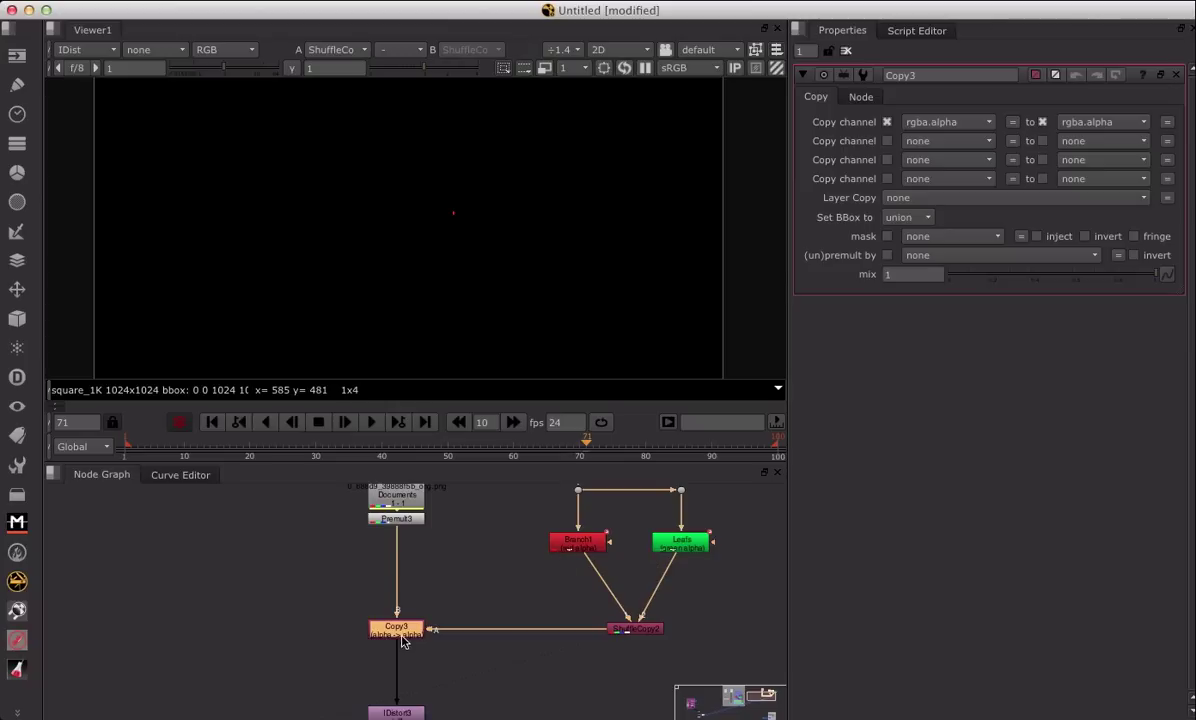
Step: Set the Copy node to copy rgba.red to IDist.u and rgba.green to IDist.v
{"action": "left_click", "coordinate": [925, 122]}
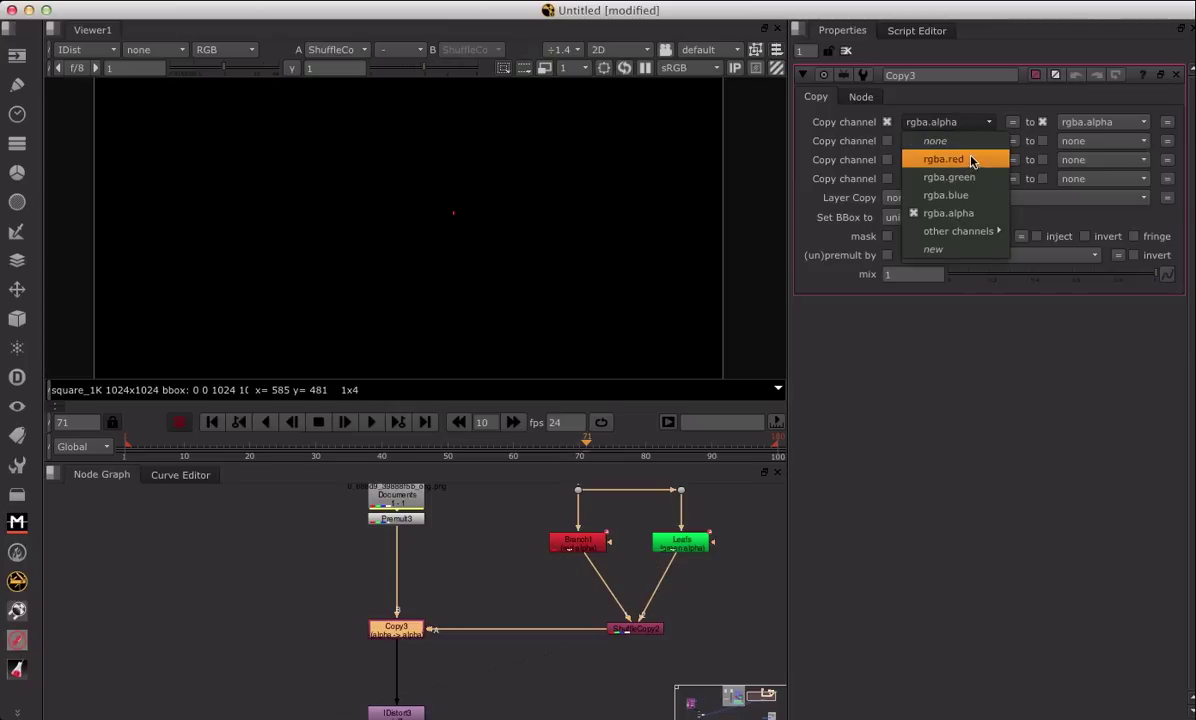
{"action": "left_click", "coordinate": [908, 148]}
{"action": "left_click", "coordinate": [963, 145]}
{"action": "left_click", "coordinate": [955, 213]}
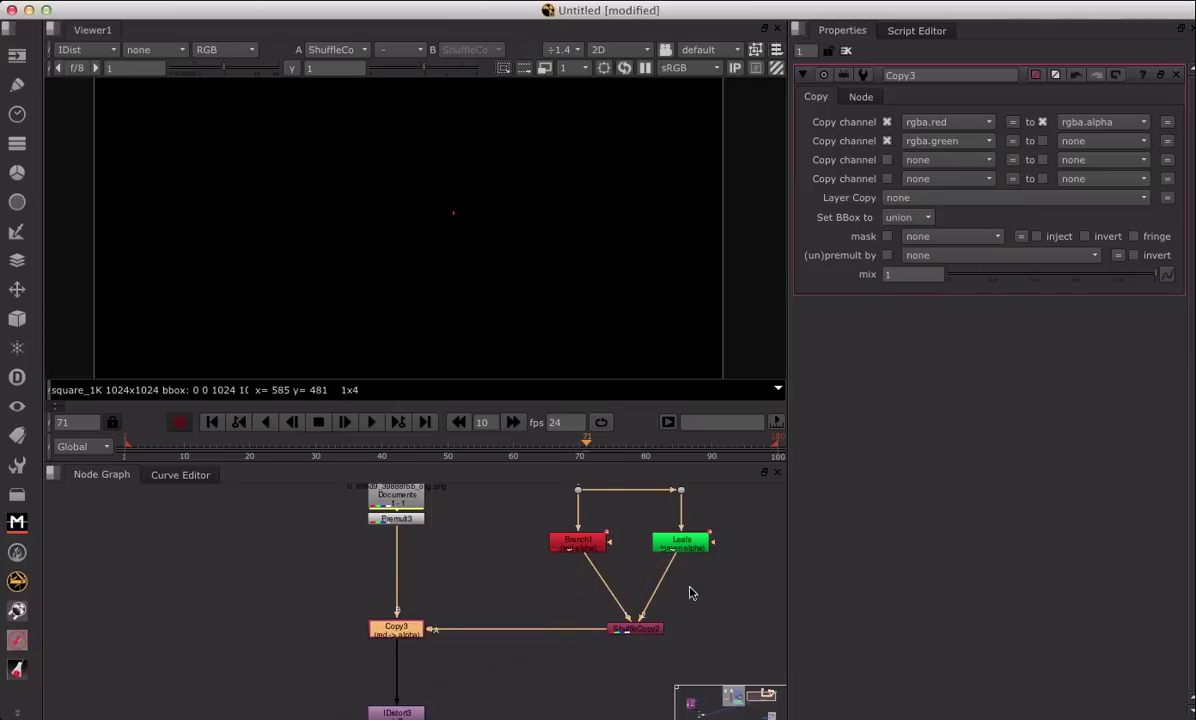
{"action": "left_click", "coordinate": [1095, 125]}
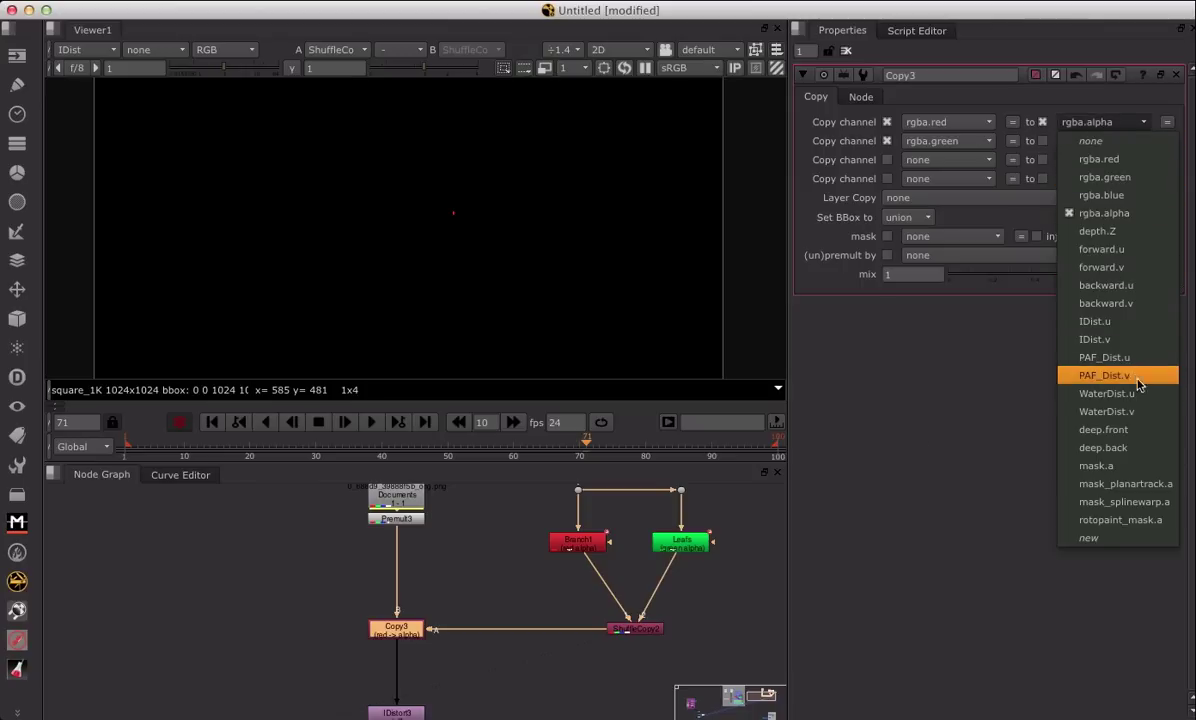
{"action": "left_click", "coordinate": [1092, 321]}
{"action": "left_click", "coordinate": [1100, 141]}
{"action": "left_click", "coordinate": [1118, 359]}
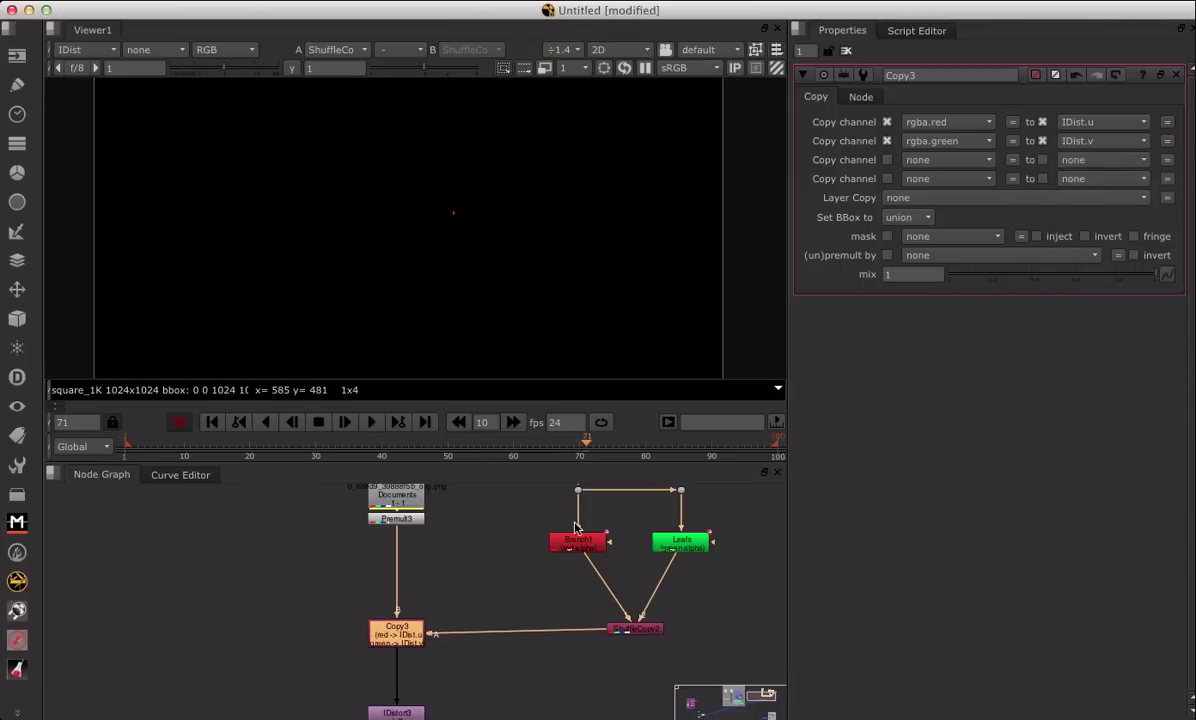
Step: View the IDistort node's output and switch the viewer back to the rgba layer
{"action": "middle_click_drag", "start_coordinate": [434, 681], "coordinate": [464, 568]}
{"action": "left_click", "coordinate": [430, 604]}
{"action": "key", "text": "1"}
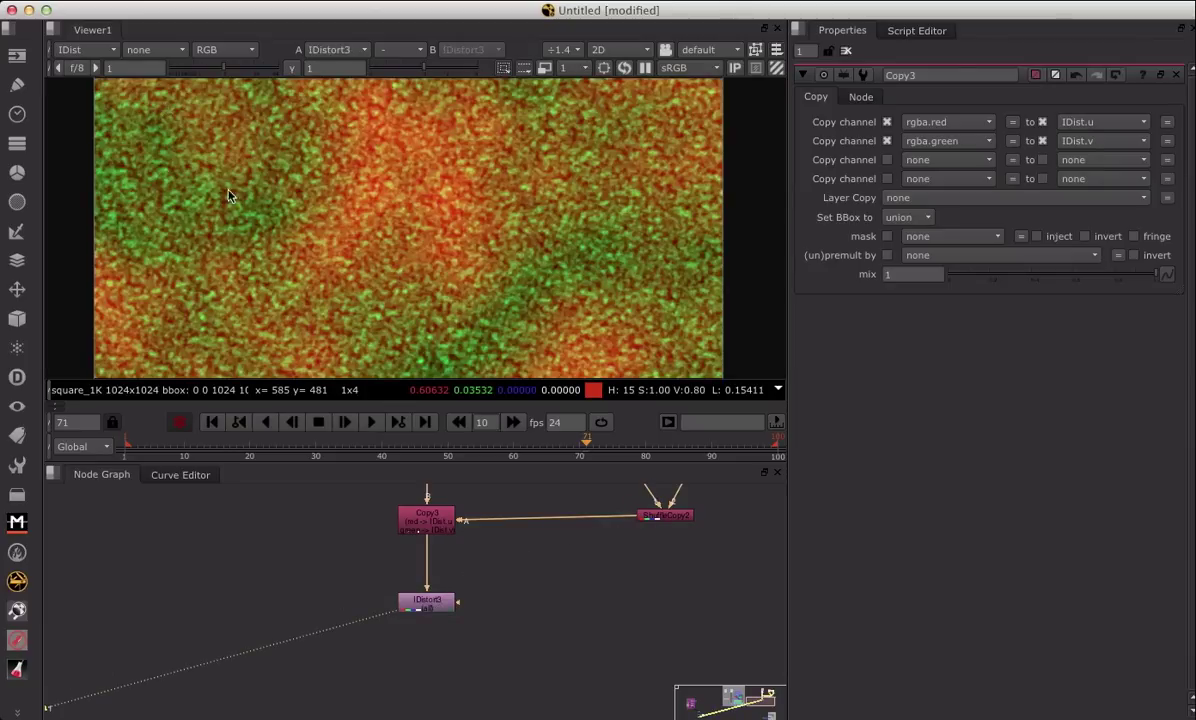
{"action": "left_click", "coordinate": [89, 52]}
{"action": "left_click", "coordinate": [95, 99]}
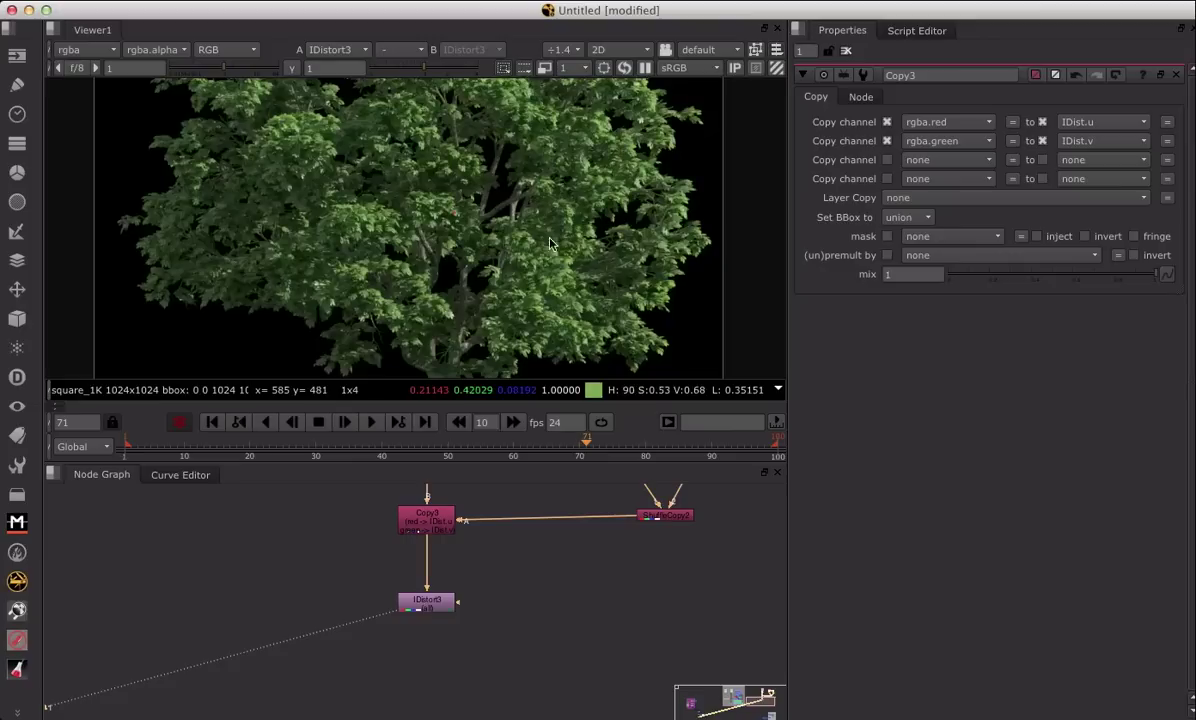
Step: Set the IDistort's UV channels to IDist and raise its UV scale to 10.5
{"action": "middle_click_drag", "start_coordinate": [482, 571], "coordinate": [400, 579]}
{"action": "double_click", "coordinate": [398, 572]}
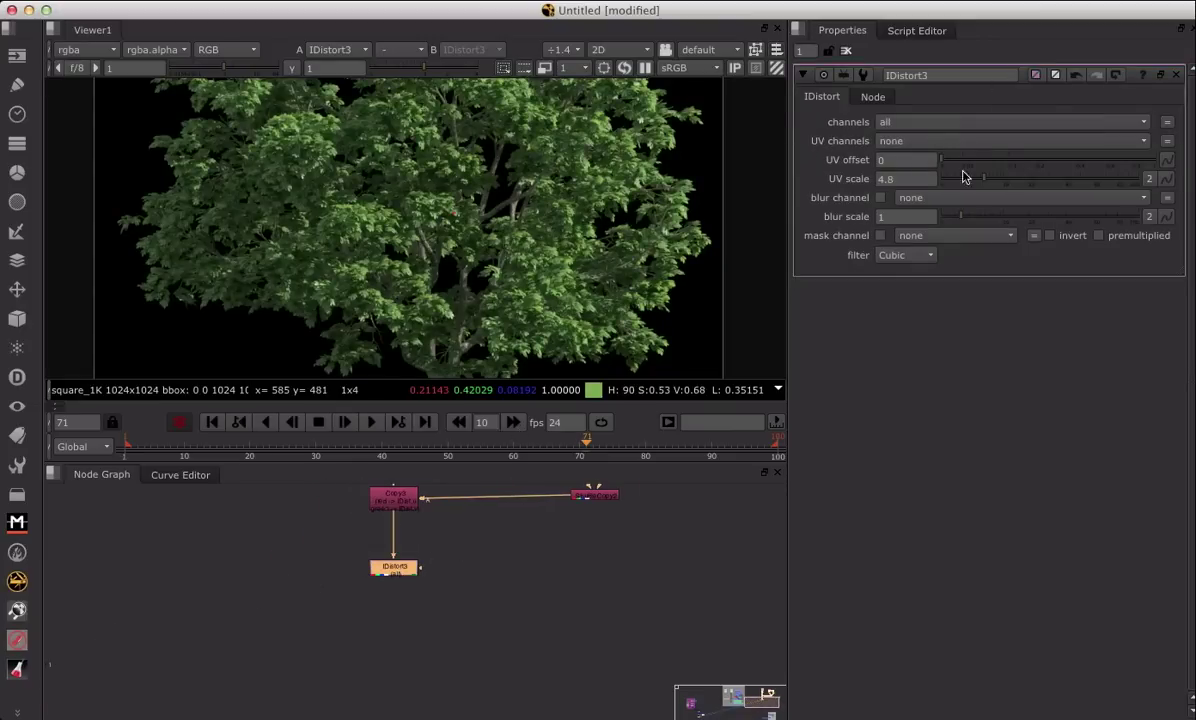
{"action": "left_click", "coordinate": [938, 142]}
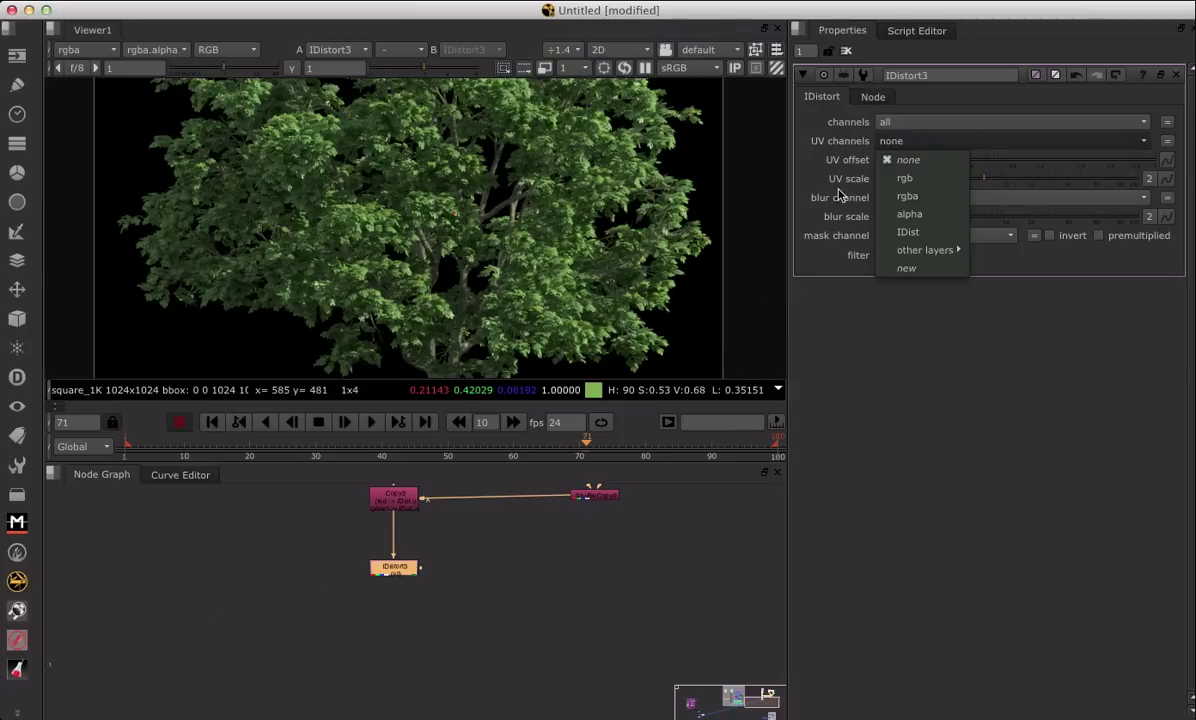
{"action": "left_click", "coordinate": [912, 233]}
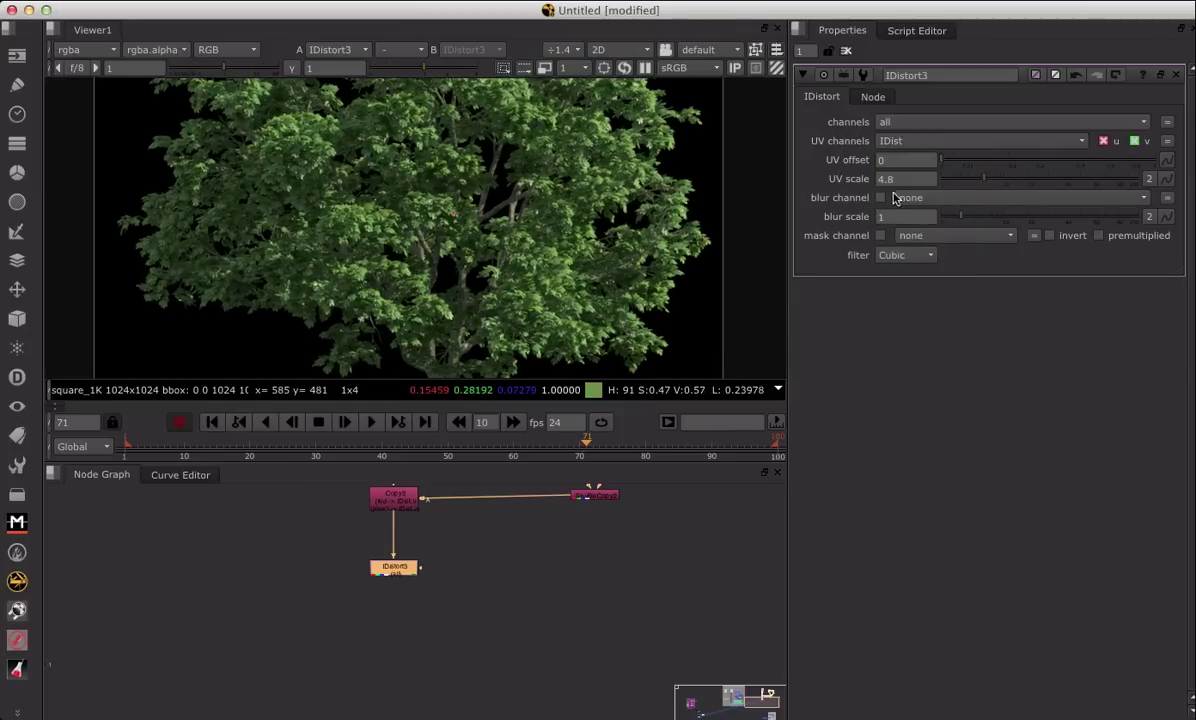
{"action": "left_click_drag", "start_coordinate": [980, 187], "coordinate": [1005, 182]}
{"action": "scroll", "coordinate": [498, 224], "scroll_direction": "up", "scroll_amount": 2}
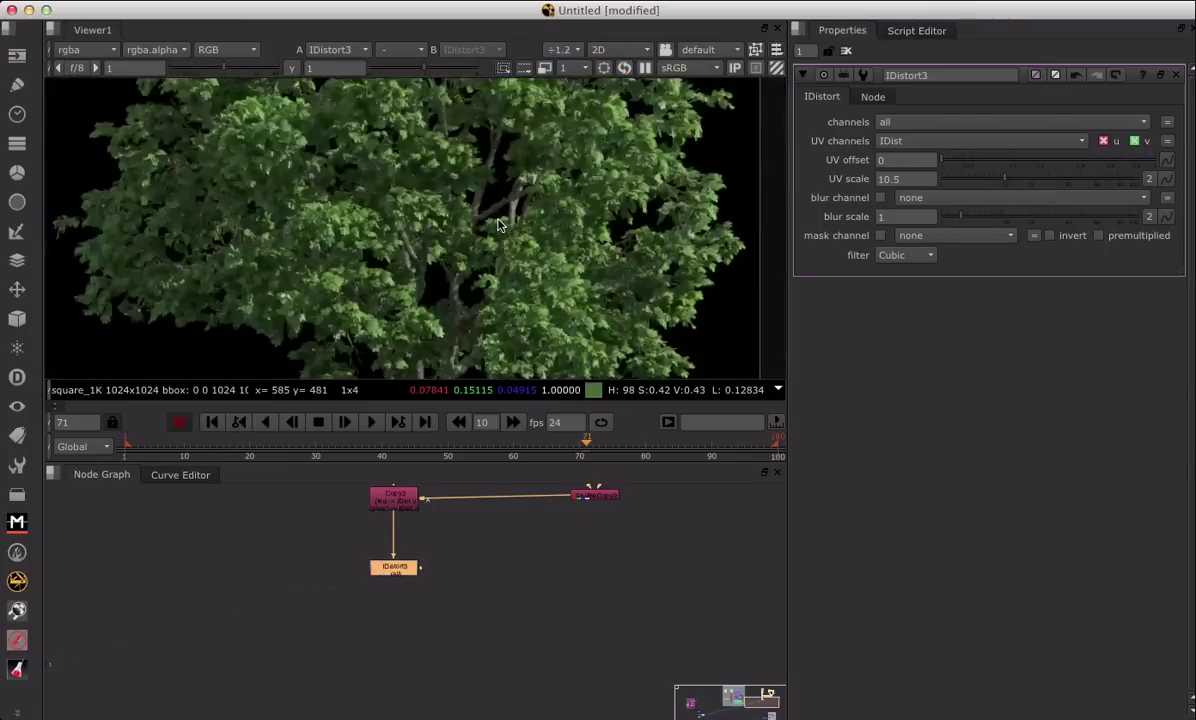
{"action": "scroll", "coordinate": [498, 224], "scroll_direction": "down", "scroll_amount": 3}
{"action": "middle_click_drag", "start_coordinate": [570, 215], "coordinate": [553, 229]}
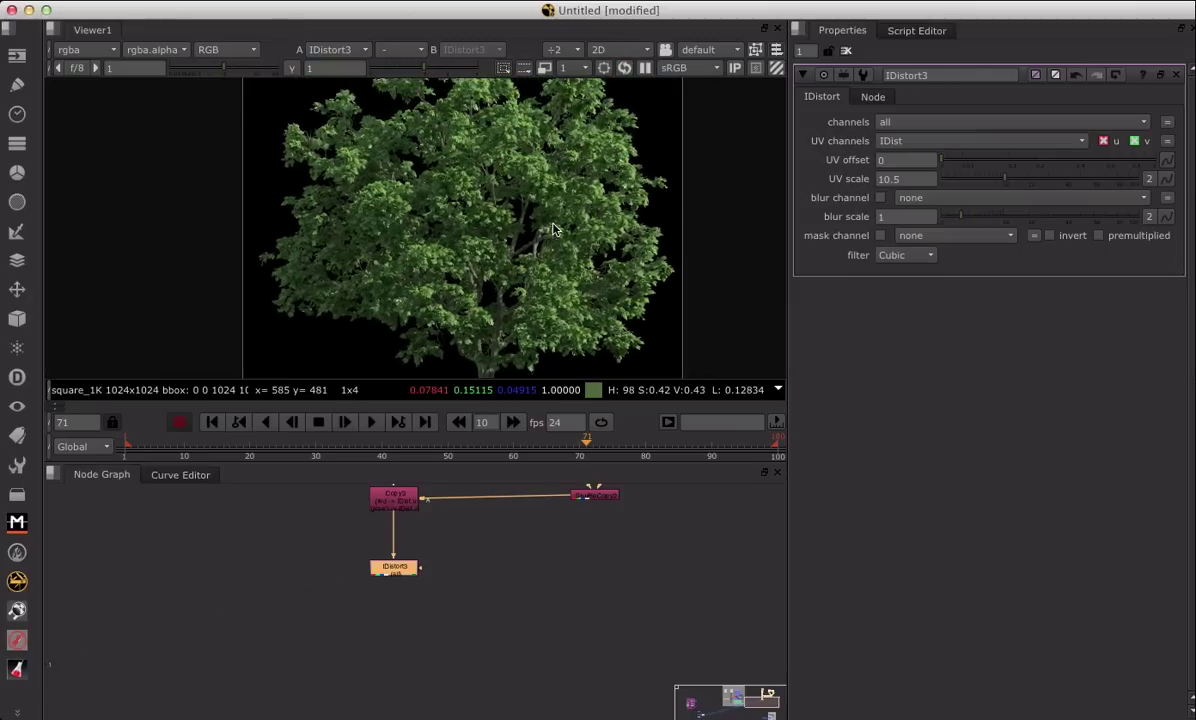
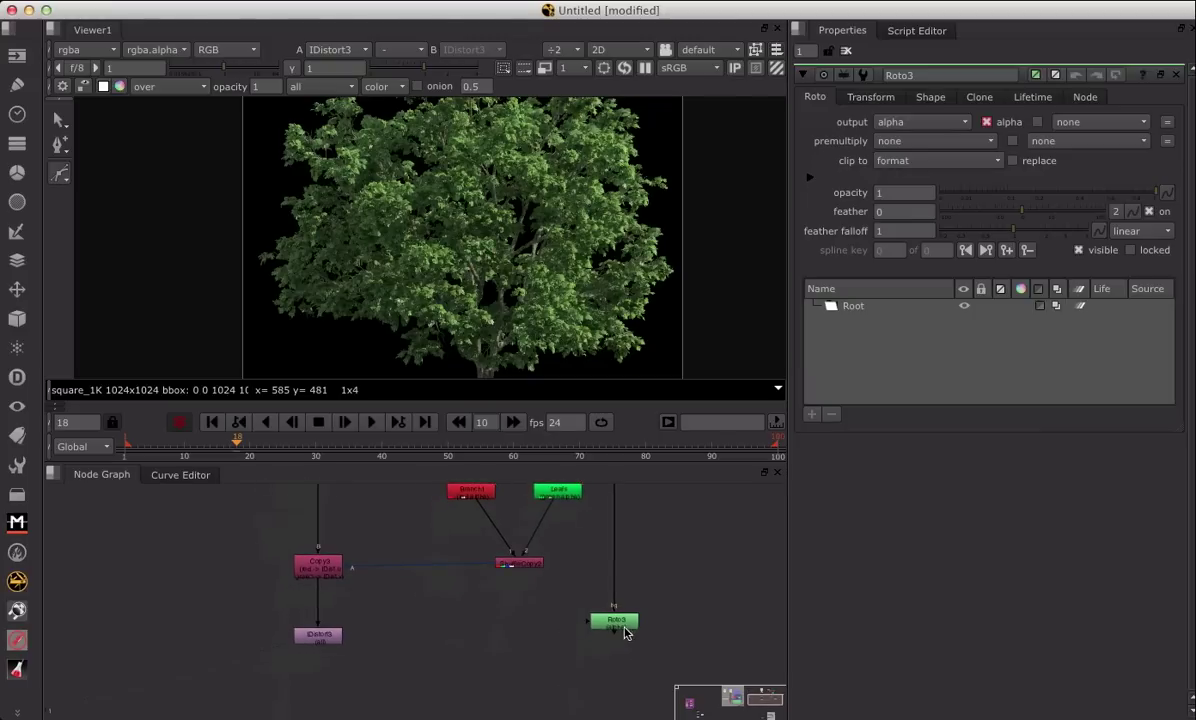
Step: Connect the IDistort's mask input to the Roto node and align the Roto level with the IDistort
{"action": "left_click_drag", "start_coordinate": [366, 631], "coordinate": [630, 617]}
{"action": "left_click_drag", "start_coordinate": [631, 614], "coordinate": [631, 629]}
{"action": "middle_click_drag", "start_coordinate": [639, 627], "coordinate": [543, 613]}
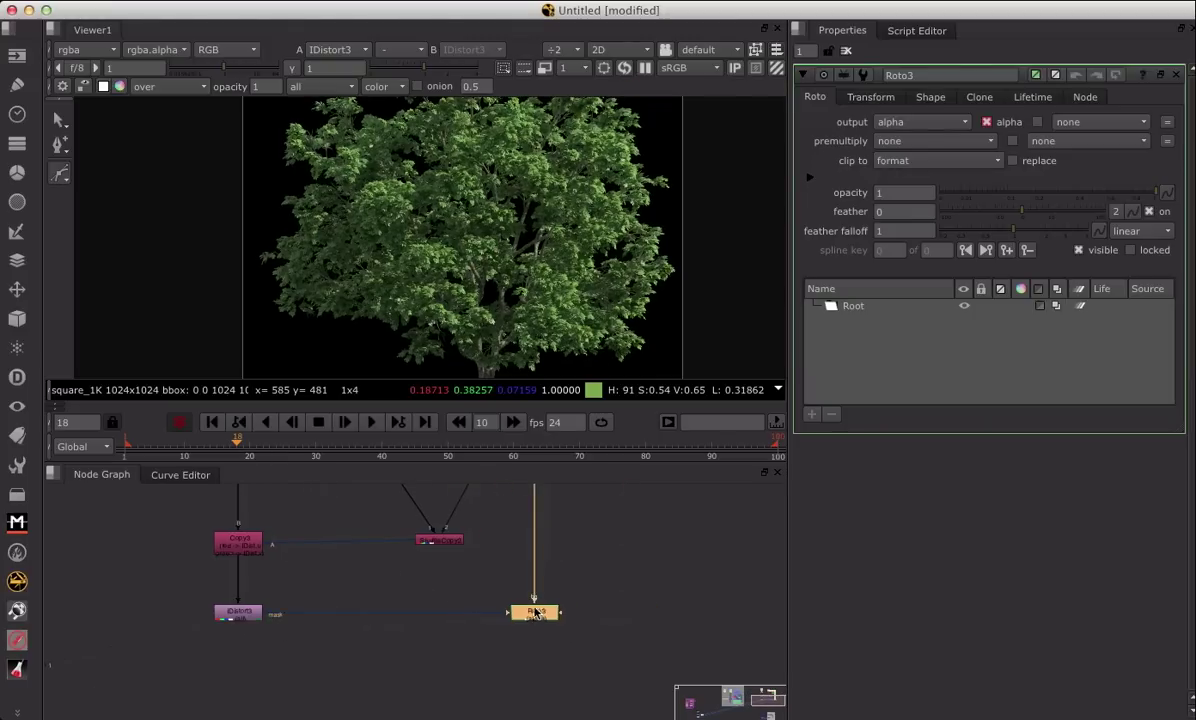
Step: Draw a closed Bezier shape around the tree trunk, from just below the foliage down to the base
{"action": "scroll", "coordinate": [510, 333], "scroll_direction": "up", "scroll_amount": 6}
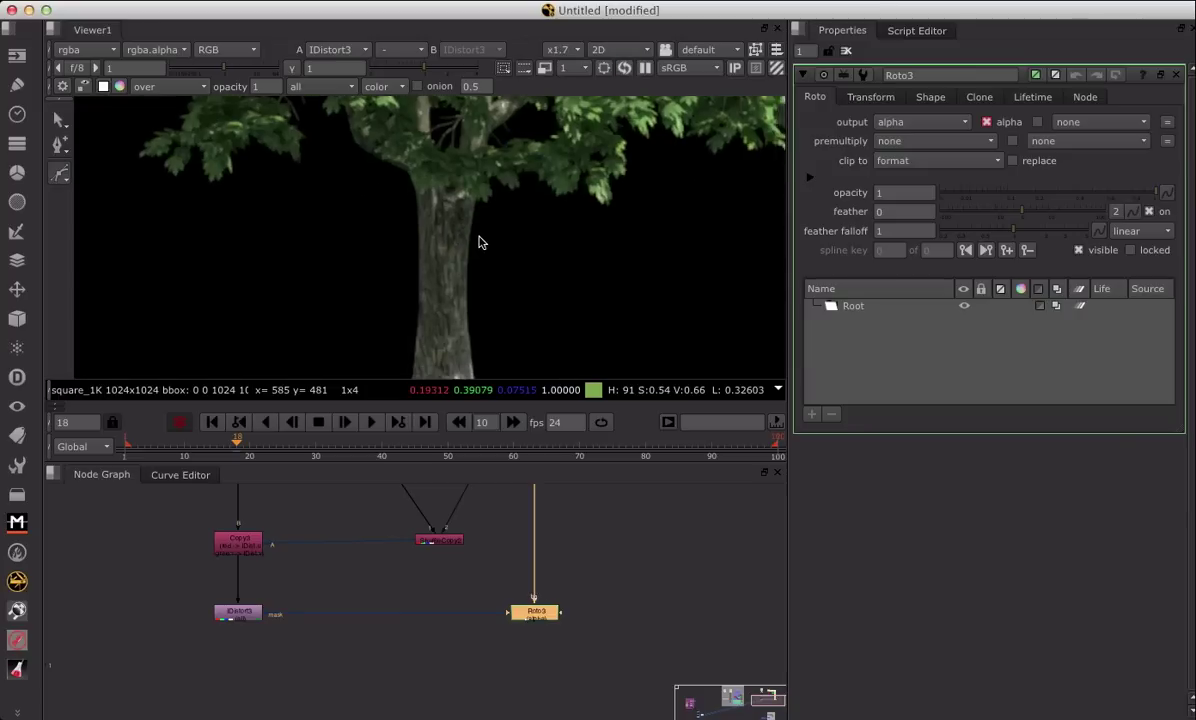
{"action": "scroll", "coordinate": [478, 252], "scroll_direction": "down", "scroll_amount": 3}
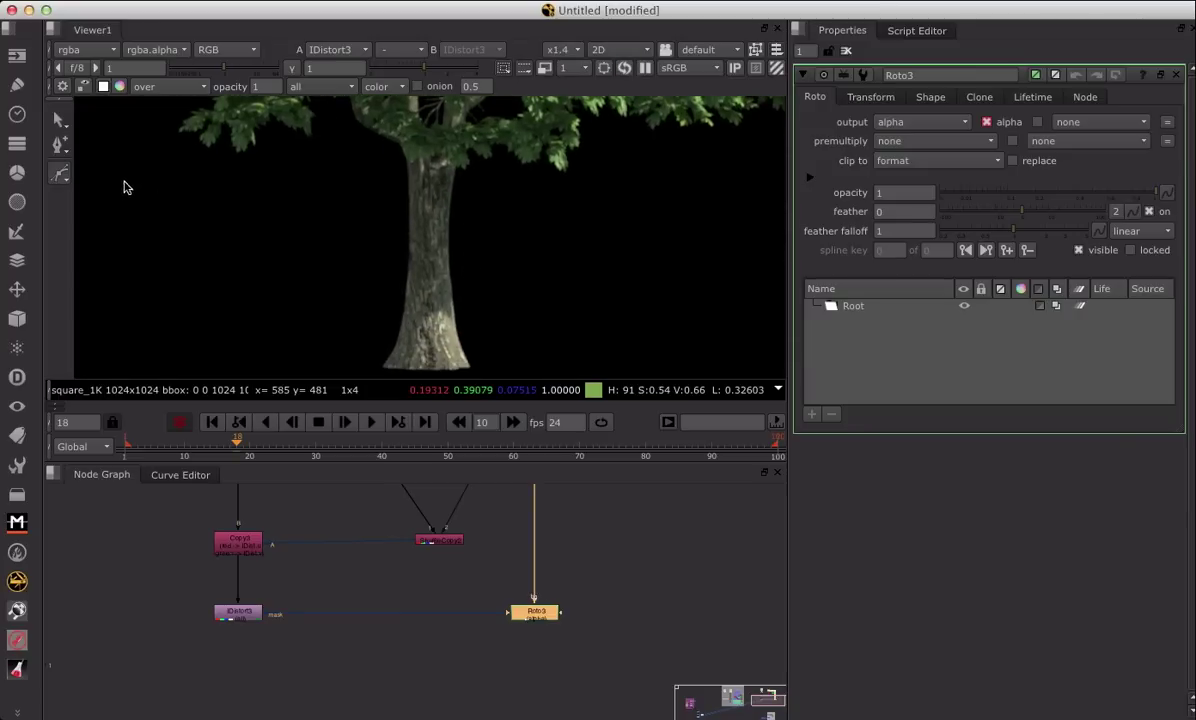
{"action": "left_click", "coordinate": [397, 162]}
{"action": "left_click", "coordinate": [430, 168]}
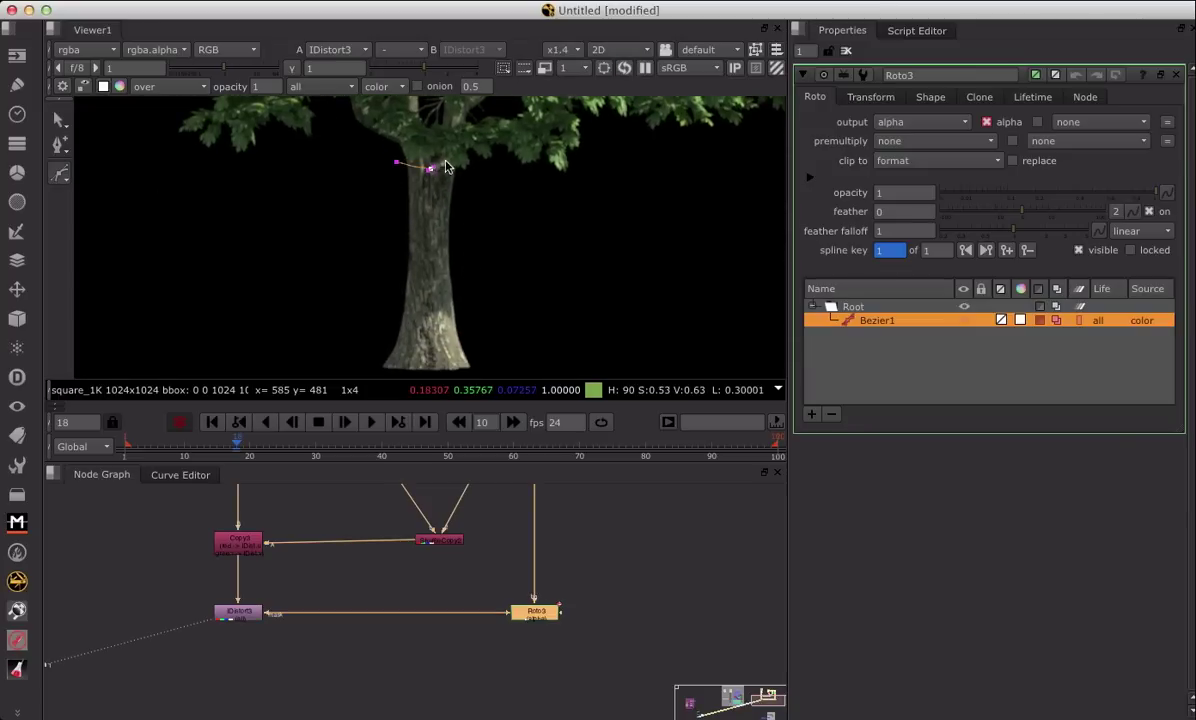
{"action": "left_click", "coordinate": [468, 178]}
{"action": "middle_click_drag", "start_coordinate": [453, 266], "coordinate": [465, 113]}
{"action": "left_click", "coordinate": [489, 222]}
{"action": "middle_click_drag", "start_coordinate": [390, 238], "coordinate": [416, 247]}
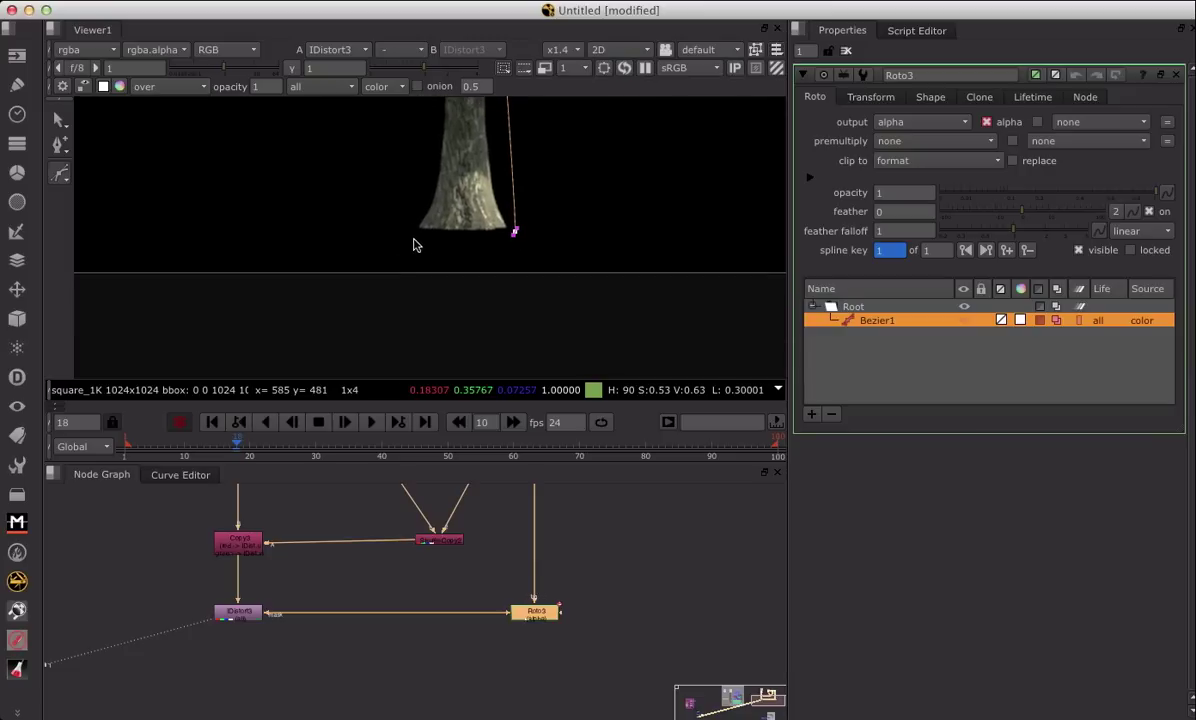
{"action": "left_click", "coordinate": [409, 237]}
{"action": "middle_click_drag", "start_coordinate": [441, 178], "coordinate": [391, 272]}
{"action": "left_click", "coordinate": [384, 201]}
{"action": "scroll", "coordinate": [380, 237], "scroll_direction": "up", "scroll_amount": 3}
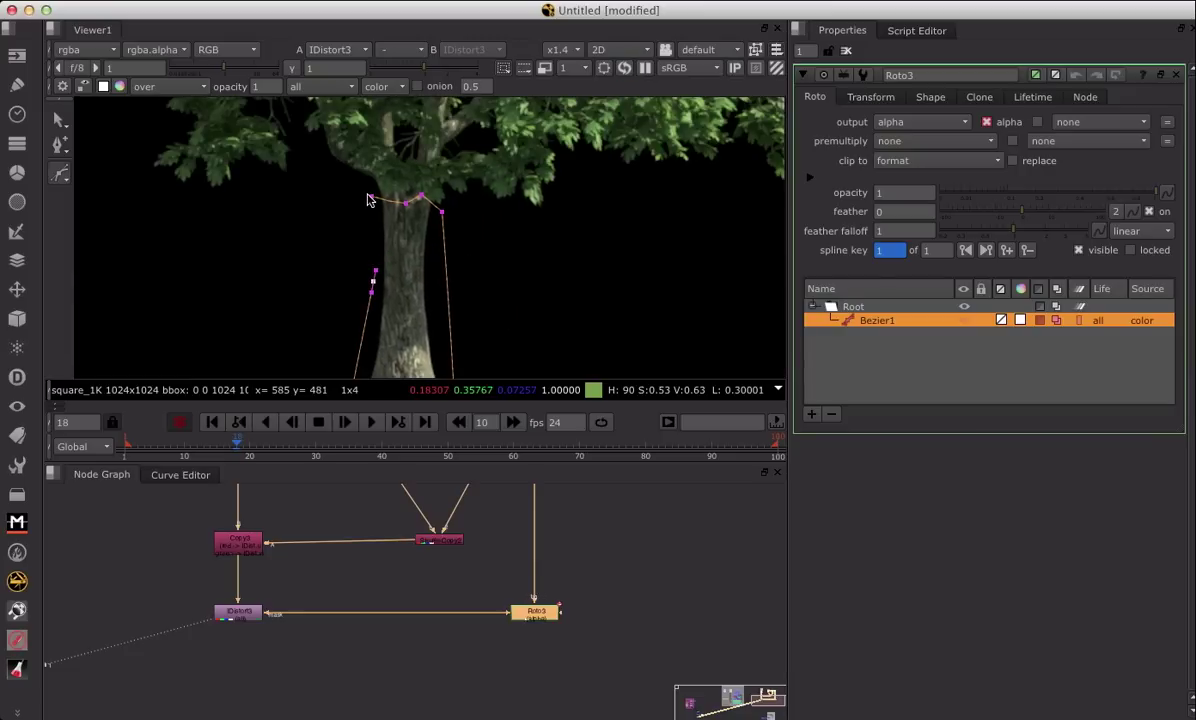
{"action": "left_click", "coordinate": [367, 199]}
{"action": "scroll", "coordinate": [388, 232], "scroll_direction": "up", "scroll_amount": 3}
Step: Draw a second closed Bezier shape around the exposed forked branch above the trunk
{"action": "left_click", "coordinate": [60, 173]}
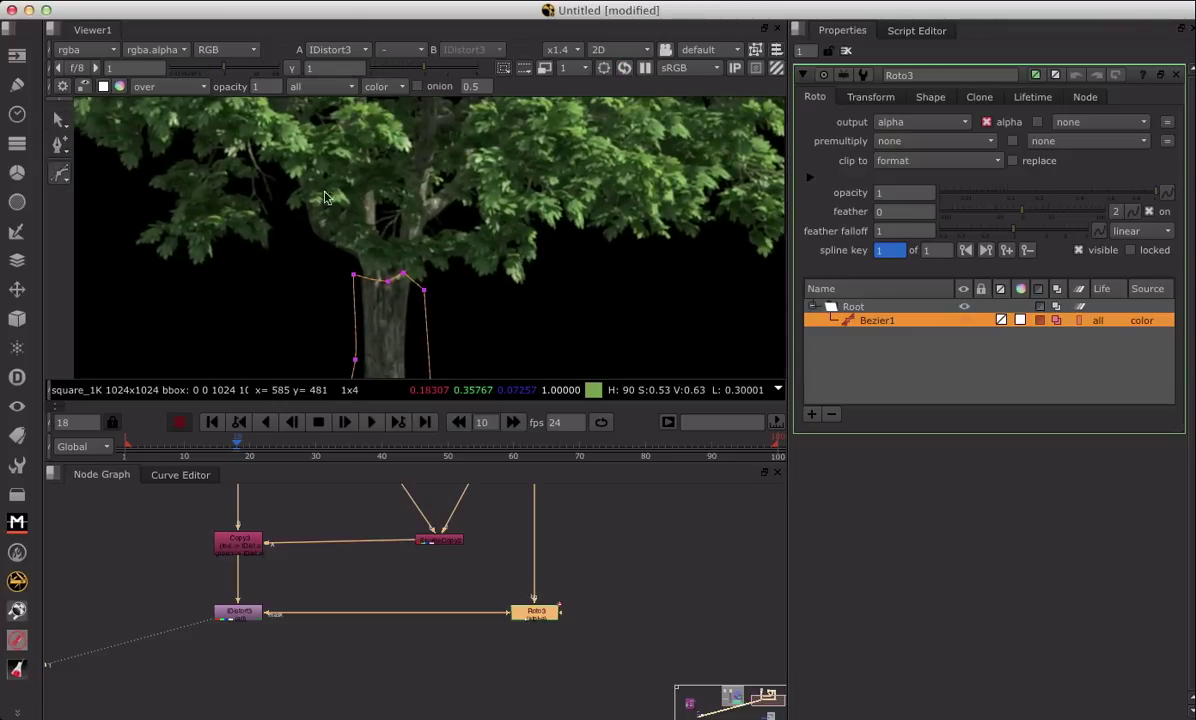
{"action": "scroll", "coordinate": [289, 290], "scroll_direction": "up", "scroll_amount": 2}
{"action": "left_click", "coordinate": [386, 338]}
{"action": "left_click", "coordinate": [412, 323]}
{"action": "left_click", "coordinate": [409, 311]}
{"action": "middle_click_drag", "start_coordinate": [391, 266], "coordinate": [376, 303]}
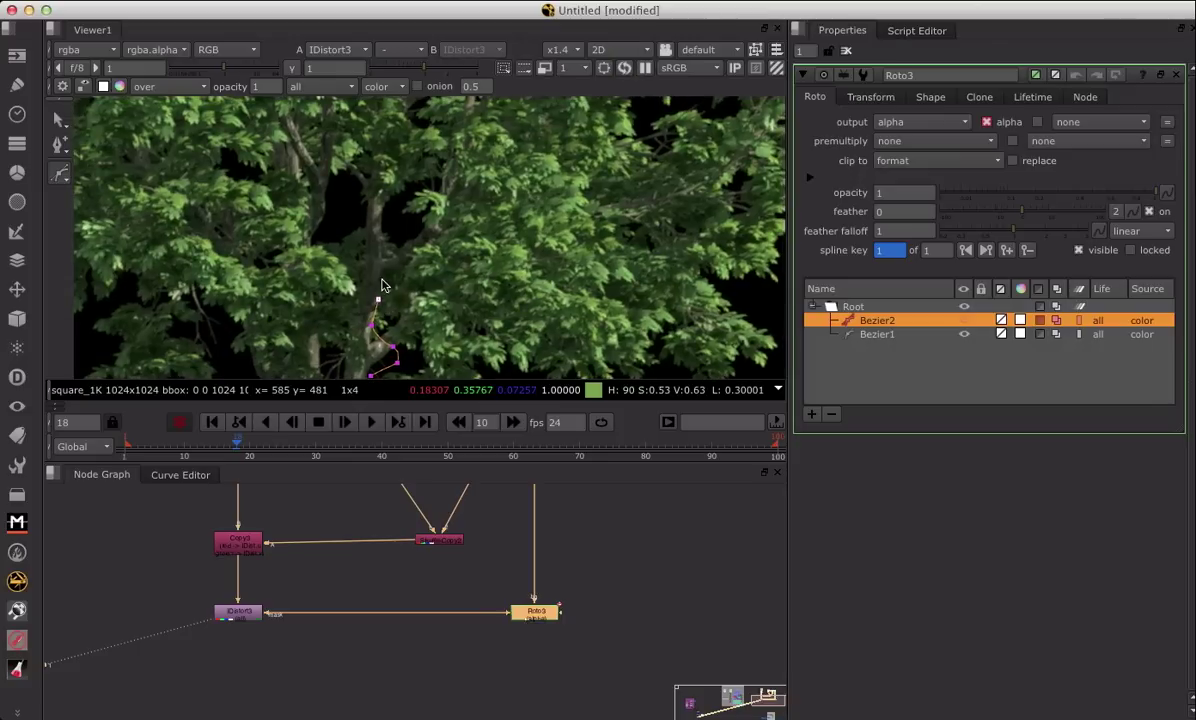
{"action": "middle_click_drag", "start_coordinate": [385, 212], "coordinate": [387, 226]}
{"action": "left_click", "coordinate": [389, 225]}
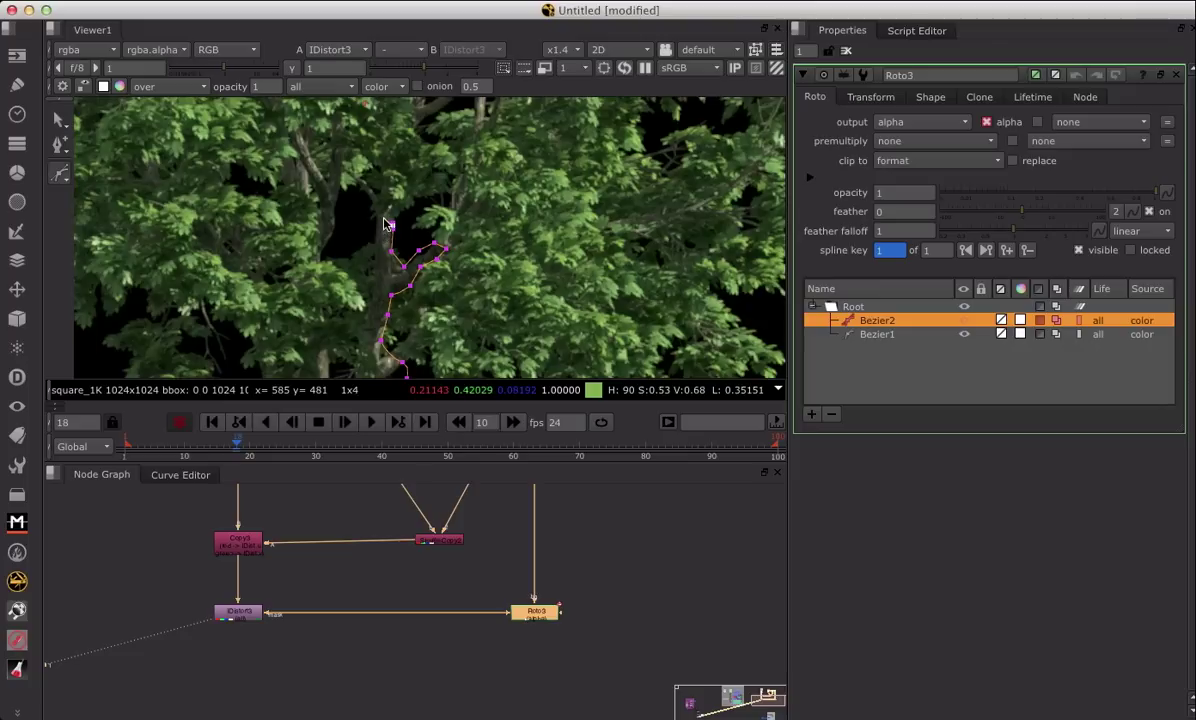
{"action": "left_click", "coordinate": [375, 236]}
{"action": "middle_click_drag", "start_coordinate": [374, 290], "coordinate": [376, 240]}
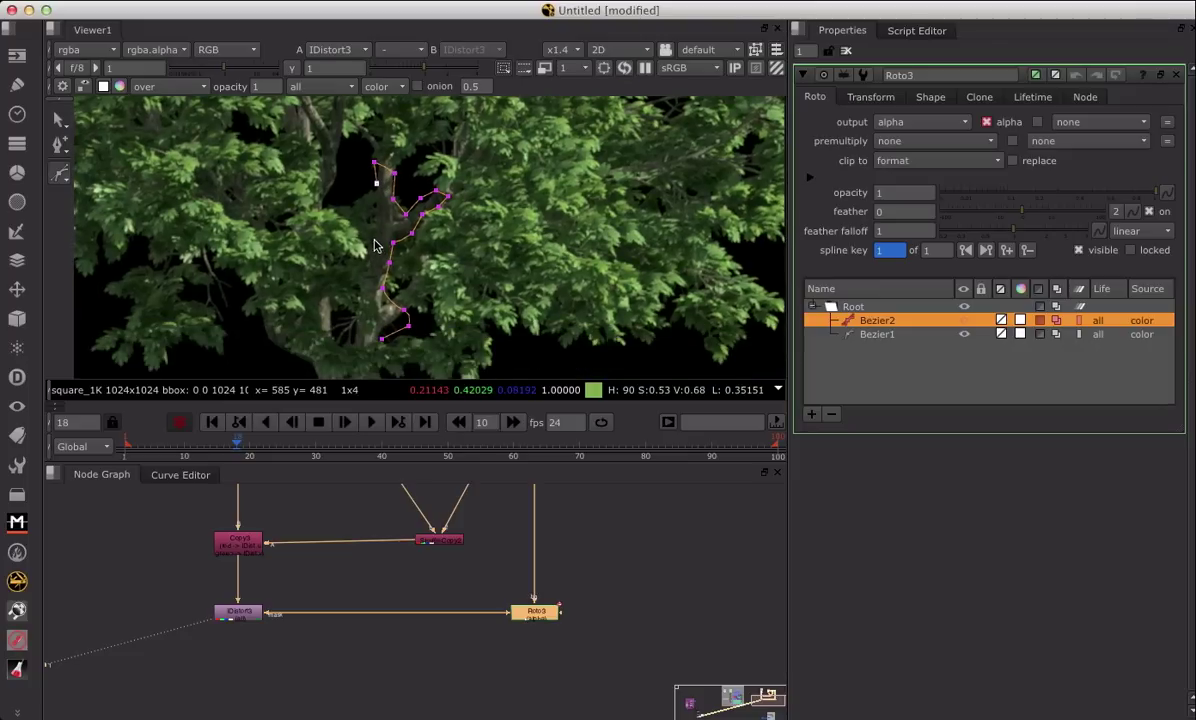
{"action": "scroll", "coordinate": [370, 272], "scroll_direction": "down", "scroll_amount": 3}
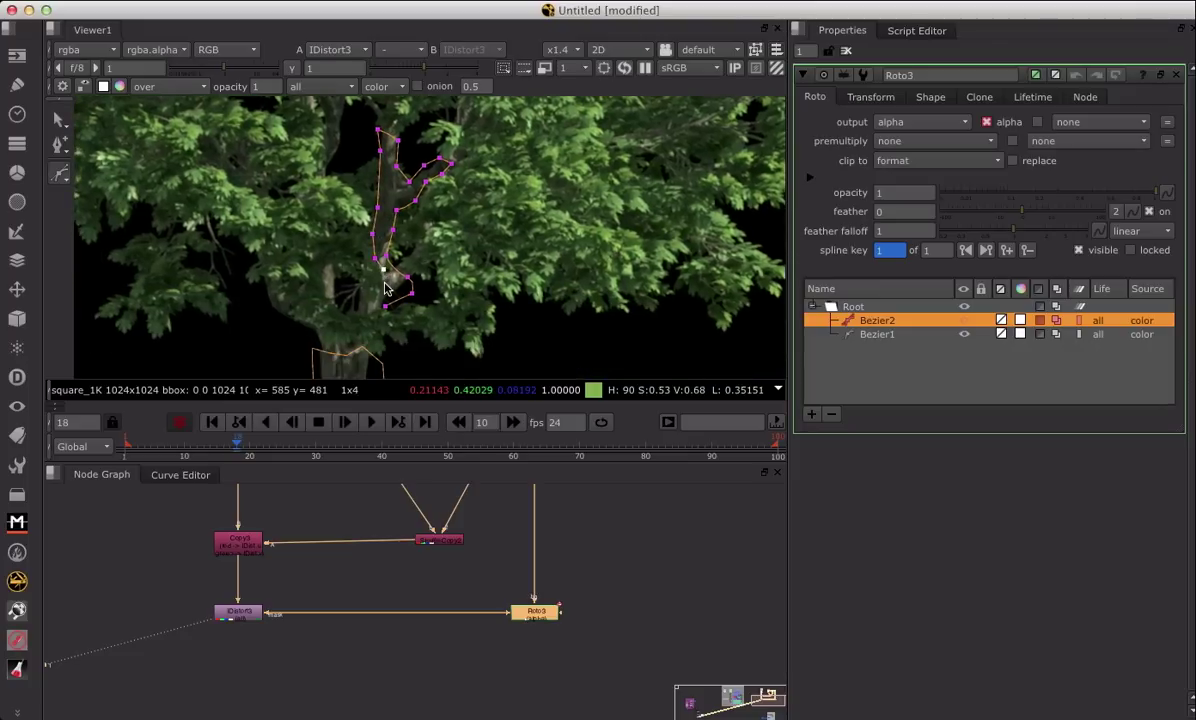
{"action": "middle_click_drag", "start_coordinate": [372, 308], "coordinate": [377, 302]}
{"action": "left_click", "coordinate": [390, 299]}
{"action": "left_click", "coordinate": [363, 285]}
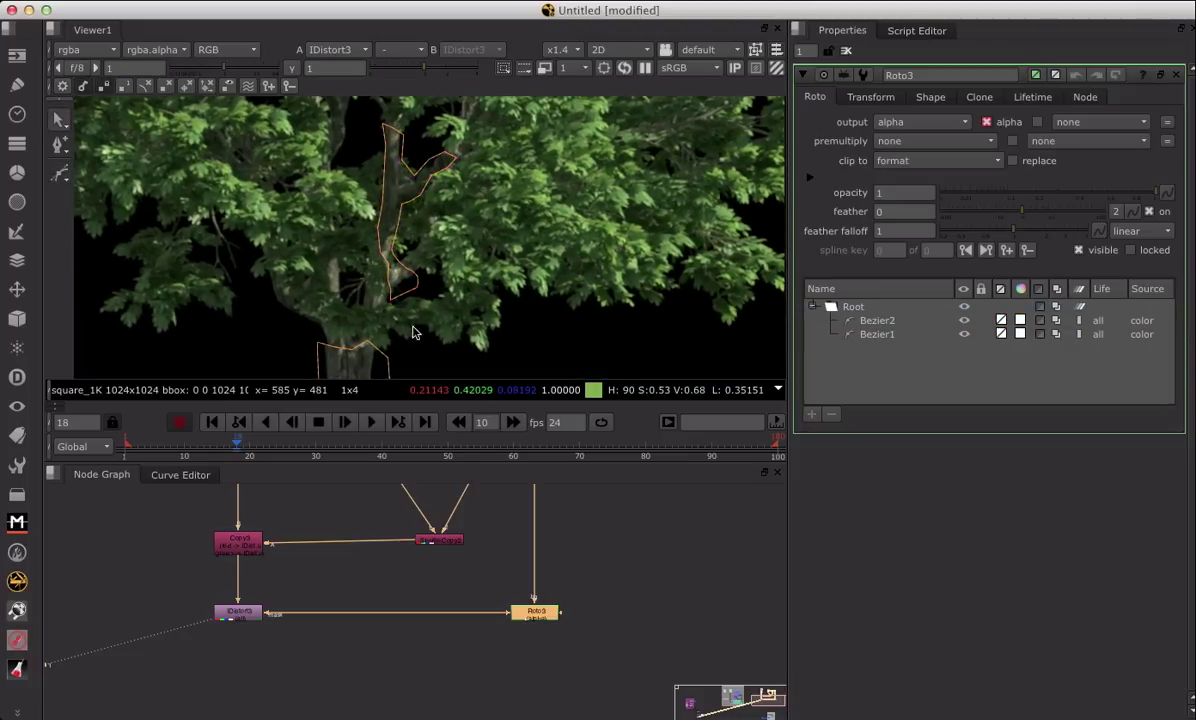
Step: Play back the animation and examine how the masked trunk moves, stopping playback at the end
{"action": "scroll", "coordinate": [435, 256], "scroll_direction": "down", "scroll_amount": 4}
{"action": "scroll", "coordinate": [480, 213], "scroll_direction": "down", "scroll_amount": 3}
{"action": "left_click", "coordinate": [362, 428]}
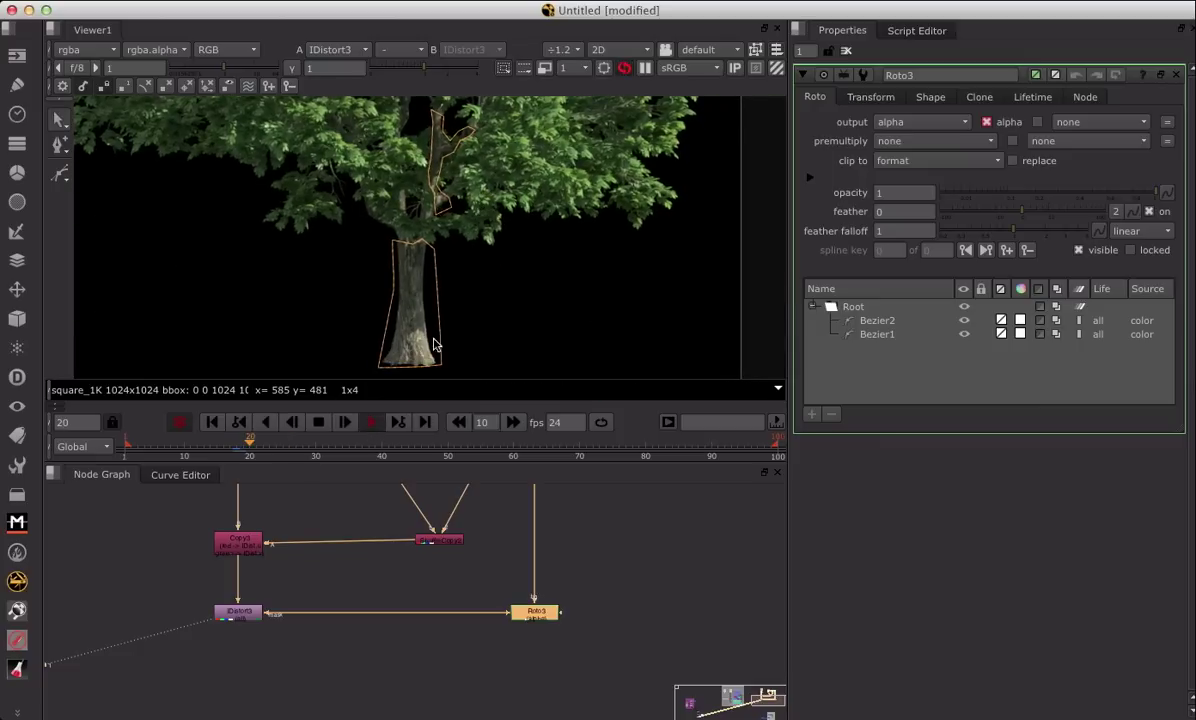
{"action": "scroll", "coordinate": [415, 330], "scroll_direction": "up", "scroll_amount": 4}
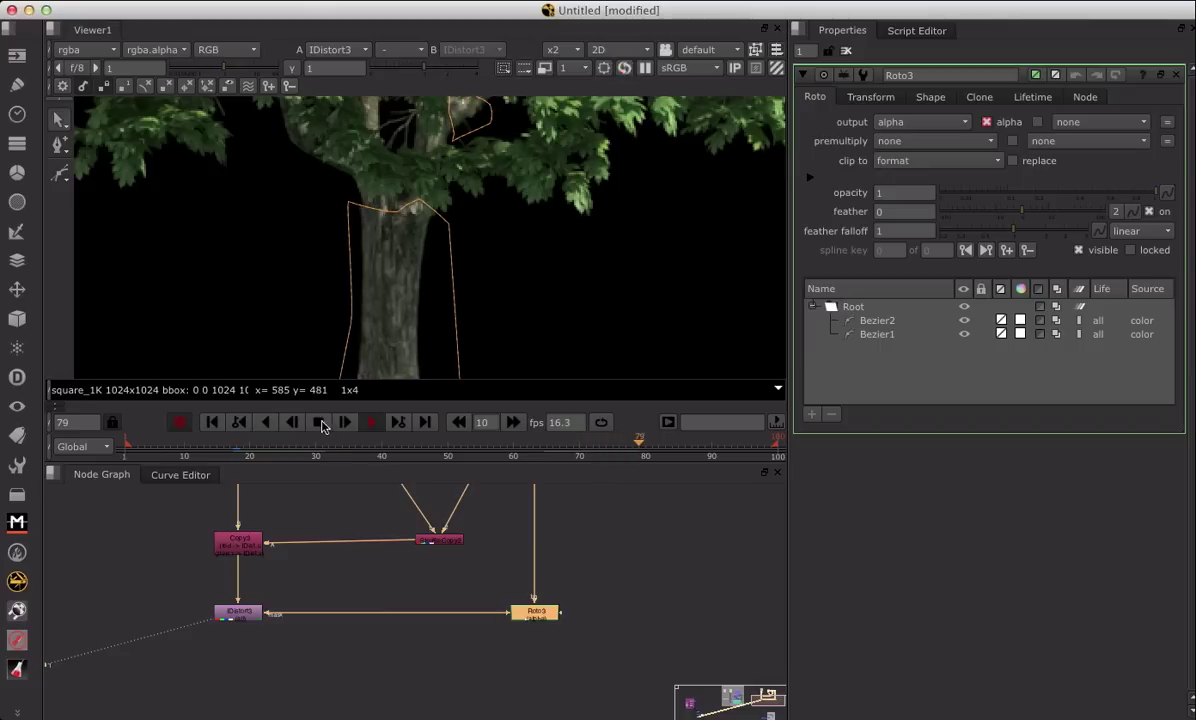
{"action": "left_click", "coordinate": [318, 422]}
Step: Insert an Invert node between the Roto and the IDistort's mask input, align it, and play back the masked distortion
{"action": "middle_click_drag", "start_coordinate": [577, 592], "coordinate": [583, 585]}
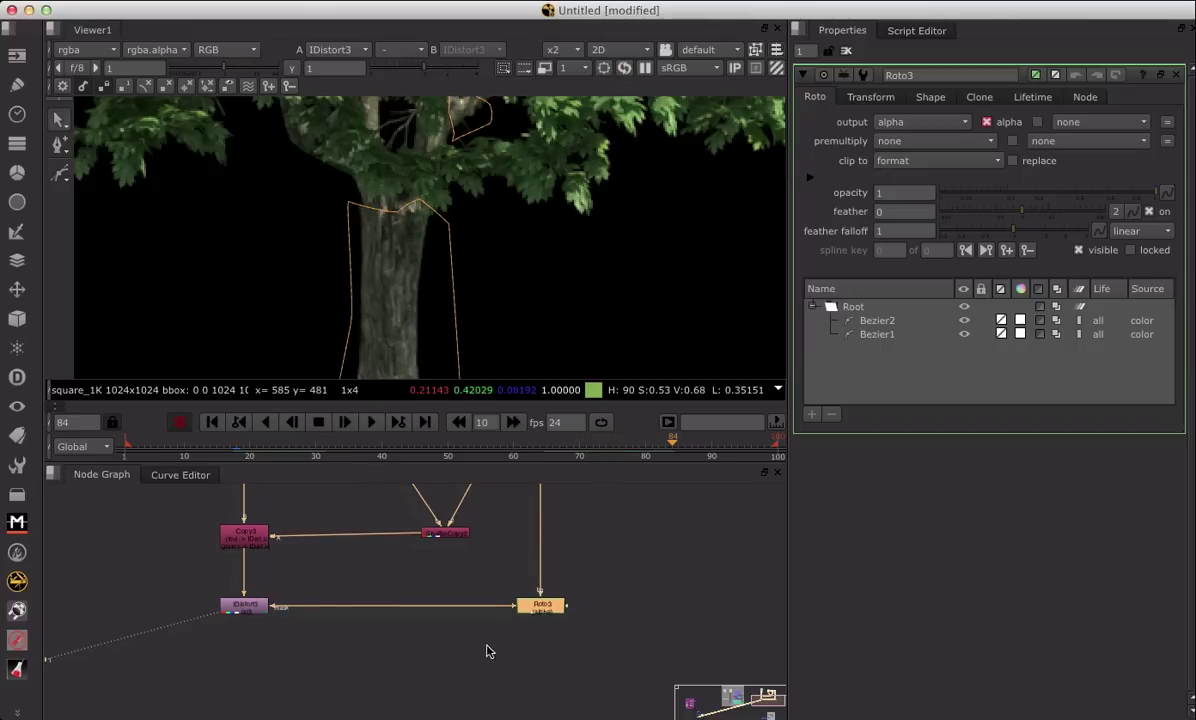
{"action": "middle_click_drag", "start_coordinate": [486, 651], "coordinate": [511, 641]}
{"action": "left_click", "coordinate": [457, 586]}
{"action": "key", "text": "Tab"}
{"action": "type", "text": "inv"}
{"action": "key", "text": "Return"}
{"action": "left_click_drag", "start_coordinate": [458, 580], "coordinate": [460, 596]}
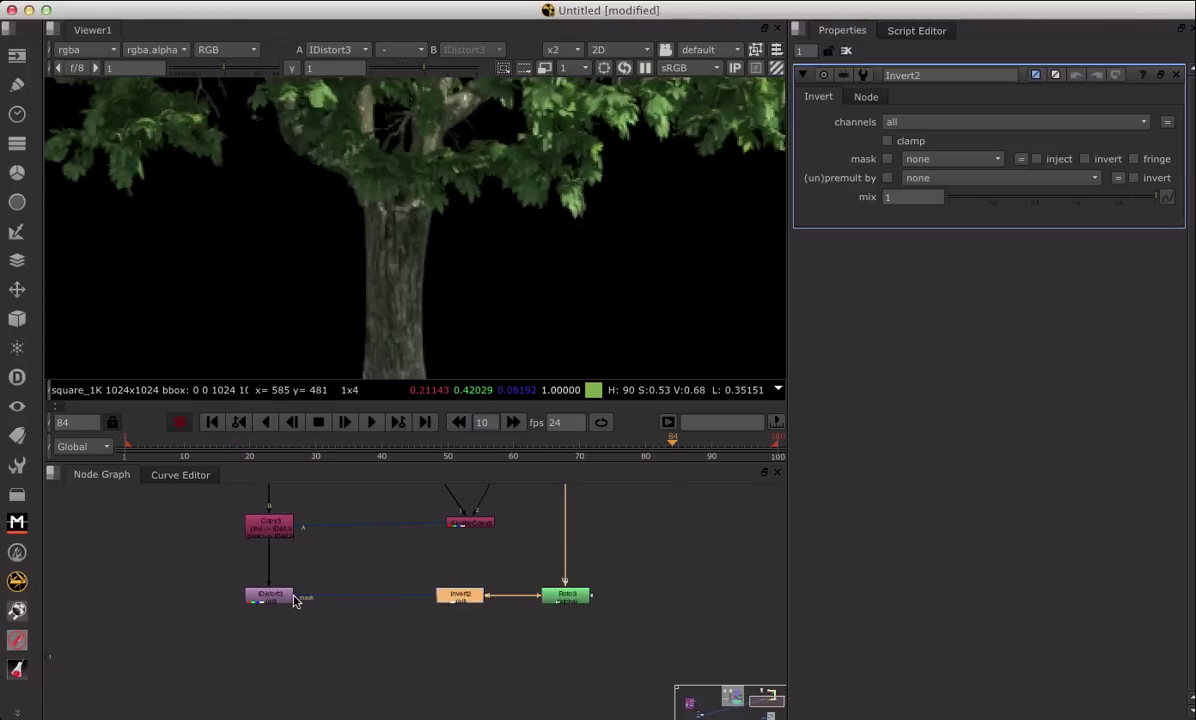
{"action": "scroll", "coordinate": [503, 340], "scroll_direction": "down", "scroll_amount": 4}
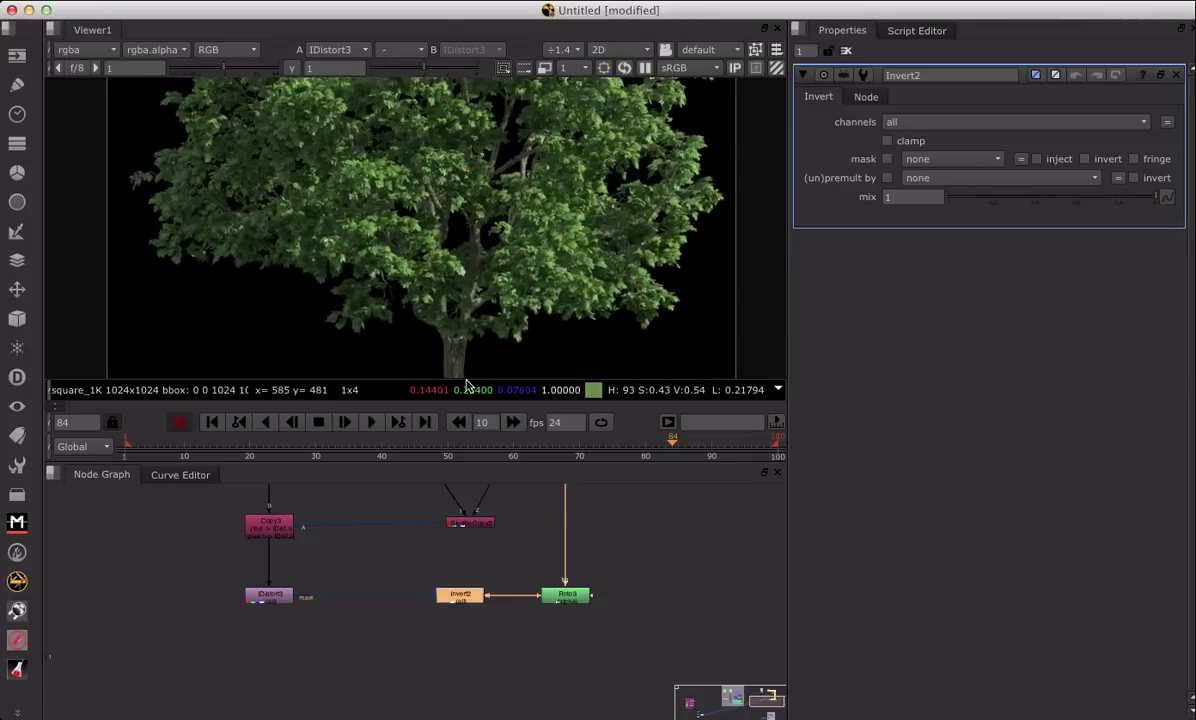
{"action": "left_click", "coordinate": [369, 424]}
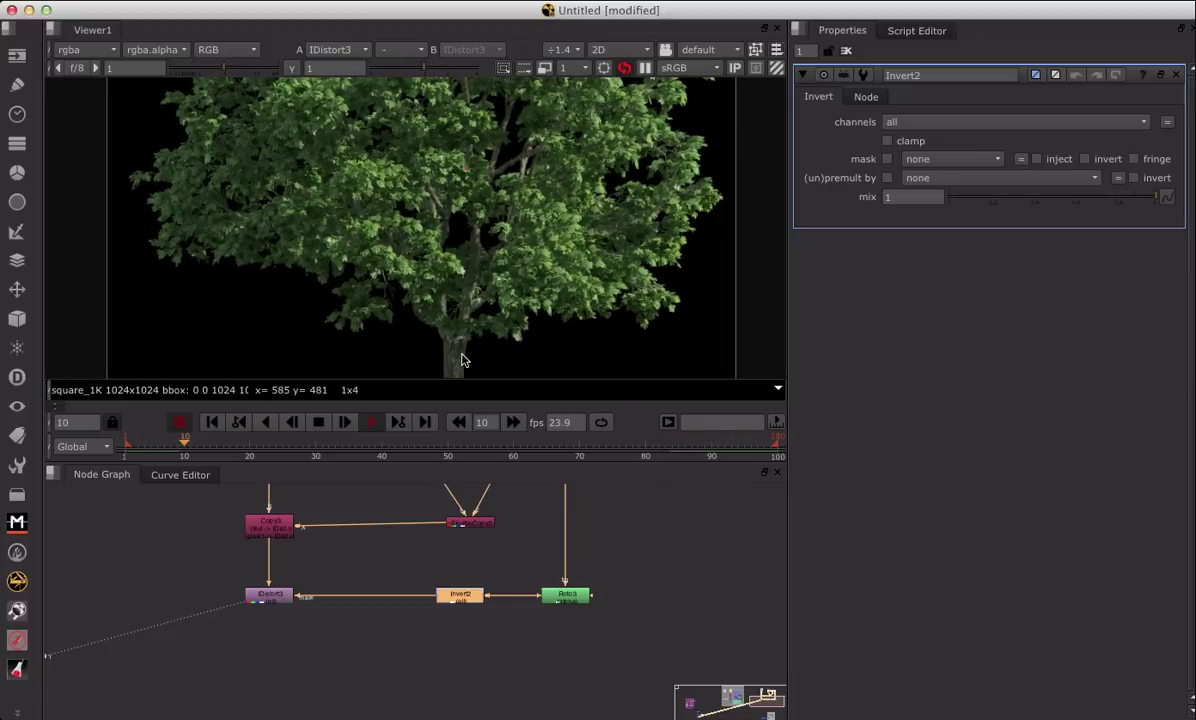
Step: Examine the masked distortion over the whole tree during playback, then stop the playback
{"action": "scroll", "coordinate": [520, 275], "scroll_direction": "down", "scroll_amount": 2}
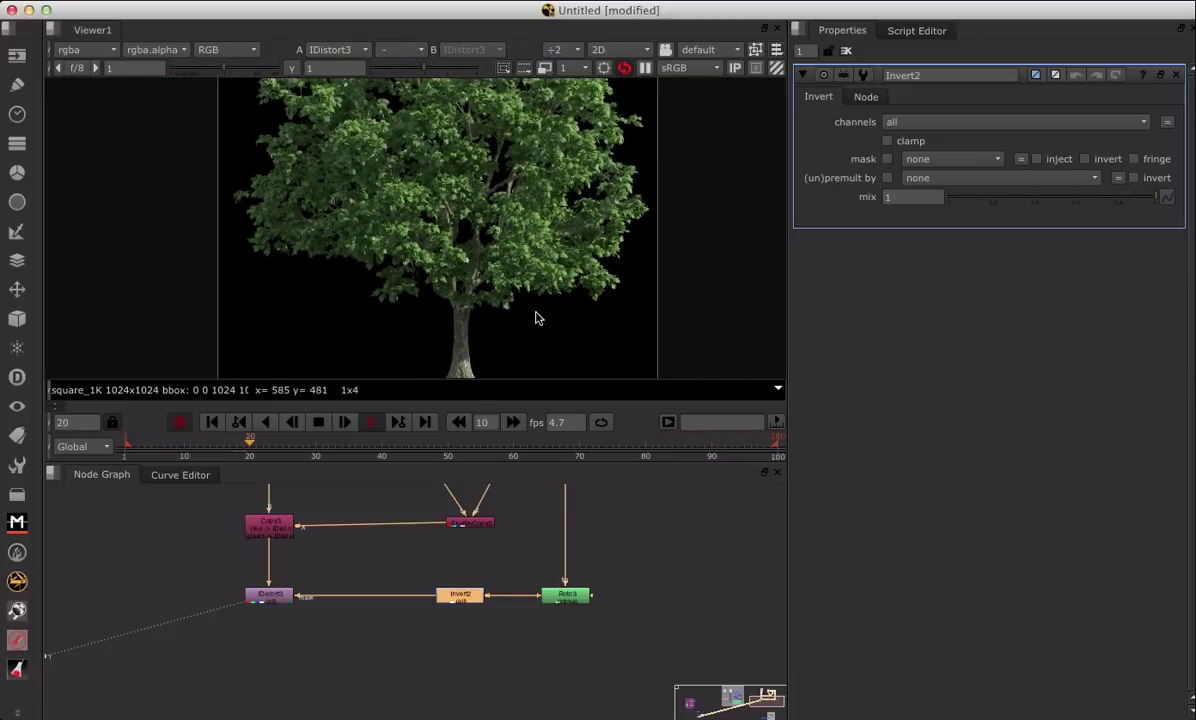
{"action": "scroll", "coordinate": [515, 310], "scroll_direction": "down", "scroll_amount": 3}
{"action": "left_click", "coordinate": [316, 425]}
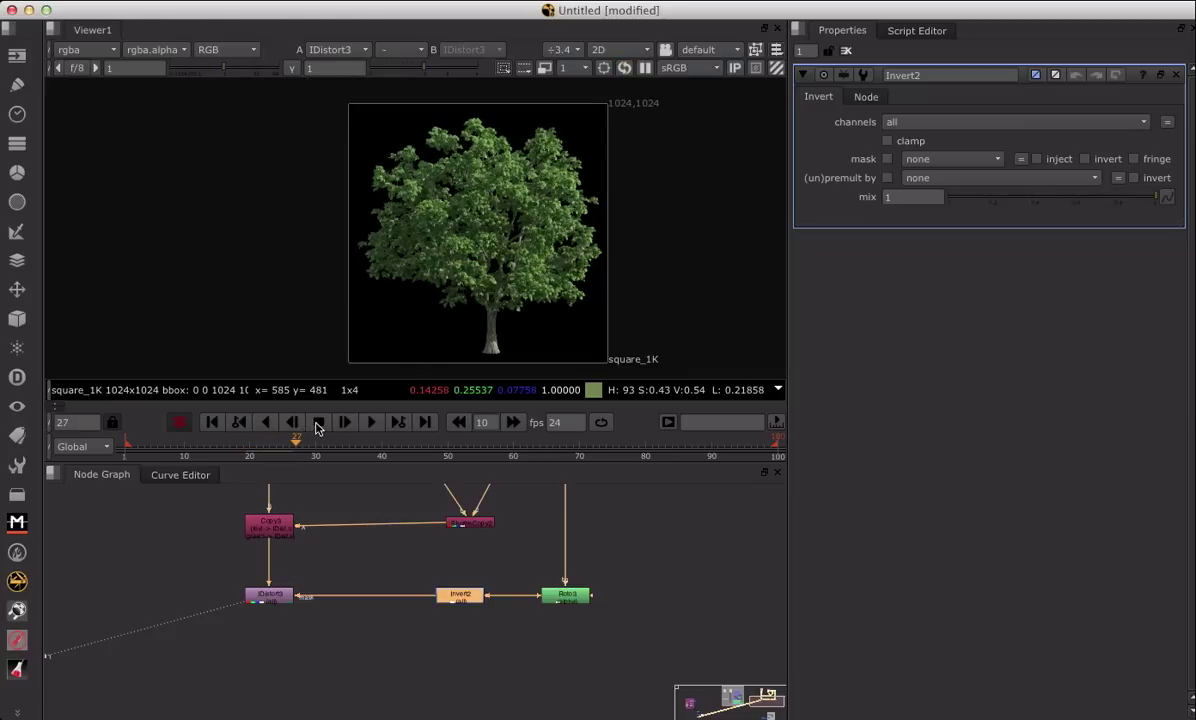
Step: Reposition the Falling Leaves group with its merge beneath the tree setup and connect the merge's B input to the tree's IDistort output
{"action": "scroll", "coordinate": [373, 529], "scroll_direction": "up", "scroll_amount": 4}
{"action": "scroll", "coordinate": [368, 535], "scroll_direction": "down", "scroll_amount": 8}
{"action": "scroll", "coordinate": [367, 537], "scroll_direction": "down", "scroll_amount": 1}
{"action": "middle_click_drag", "start_coordinate": [310, 564], "coordinate": [331, 486]}
{"action": "scroll", "coordinate": [395, 558], "scroll_direction": "up", "scroll_amount": 3}
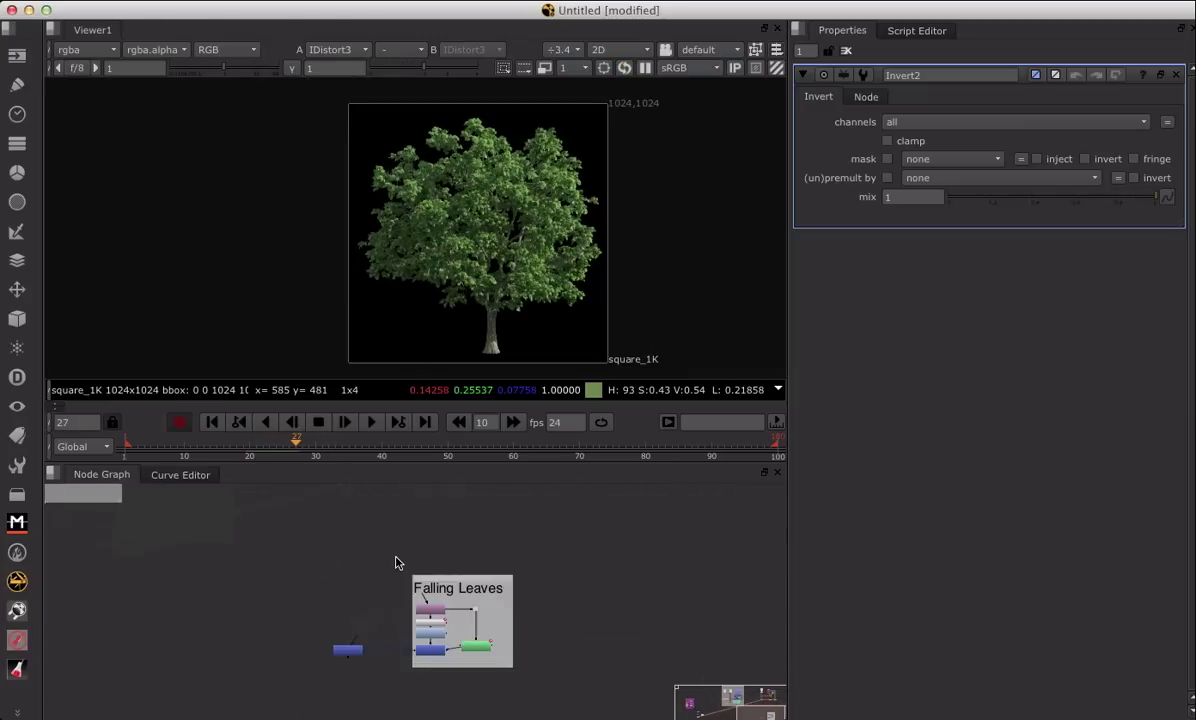
{"action": "scroll", "coordinate": [395, 558], "scroll_direction": "down", "scroll_amount": 4}
{"action": "left_click_drag", "start_coordinate": [442, 590], "coordinate": [406, 575]}
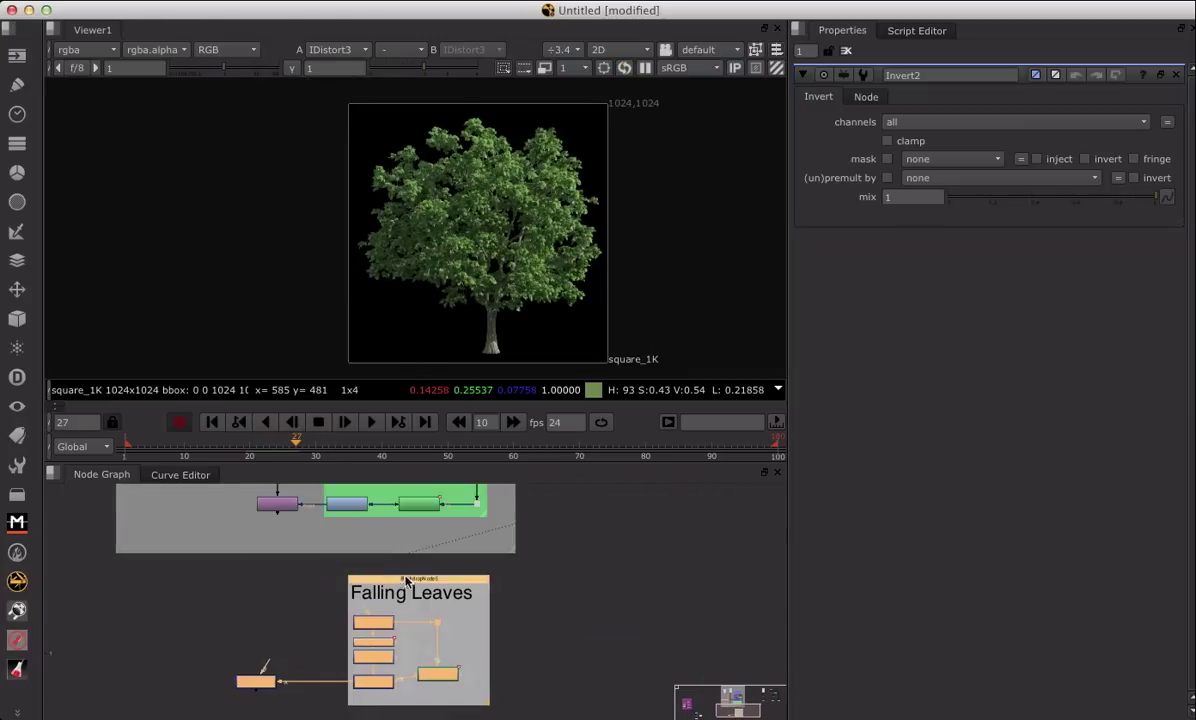
{"action": "middle_click_drag", "start_coordinate": [380, 588], "coordinate": [451, 585]}
{"action": "left_click_drag", "start_coordinate": [340, 665], "coordinate": [347, 503]}
{"action": "left_click_drag", "start_coordinate": [322, 681], "coordinate": [342, 682]}
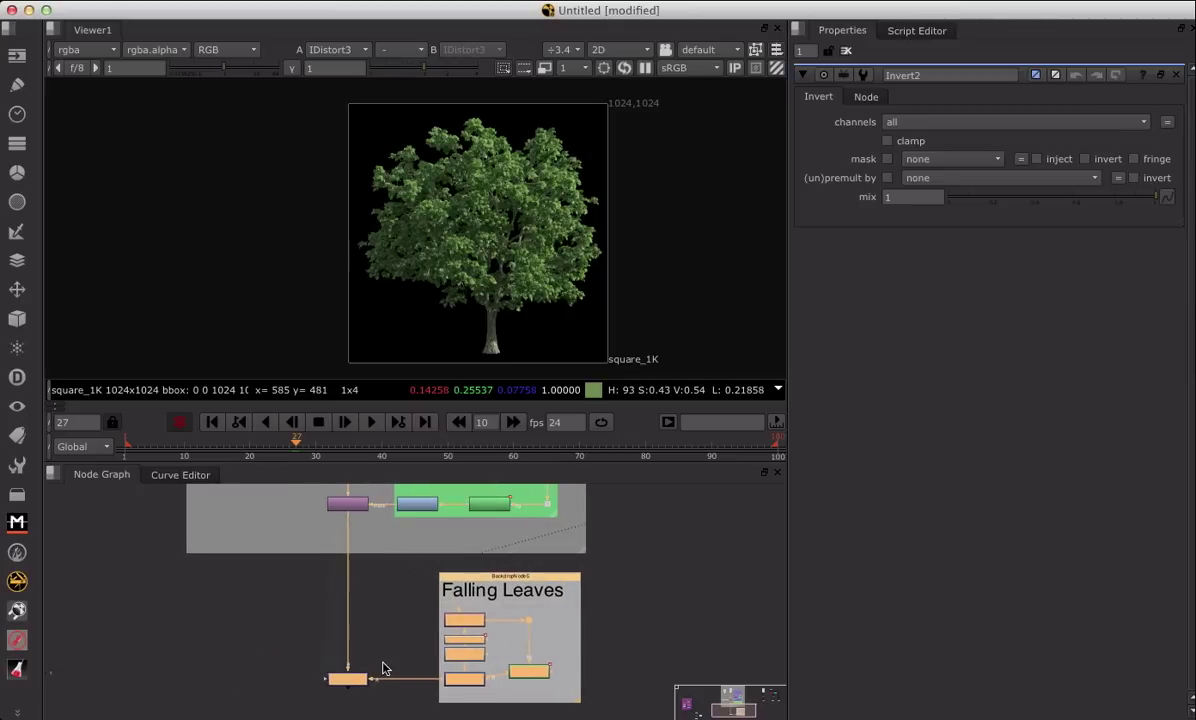
{"action": "left_click", "coordinate": [380, 668]}
Step: View Merge3, play the leaves over the tree from the first frame, and turn on proxy mode
{"action": "left_click", "coordinate": [346, 680]}
{"action": "key", "text": "1"}
{"action": "middle_click_drag", "start_coordinate": [573, 319], "coordinate": [556, 284]}
{"action": "scroll", "coordinate": [556, 284], "scroll_direction": "down", "scroll_amount": 1}
{"action": "scroll", "coordinate": [557, 290], "scroll_direction": "up", "scroll_amount": 3}
{"action": "scroll", "coordinate": [557, 290], "scroll_direction": "down", "scroll_amount": 1}
{"action": "left_click", "coordinate": [212, 422]}
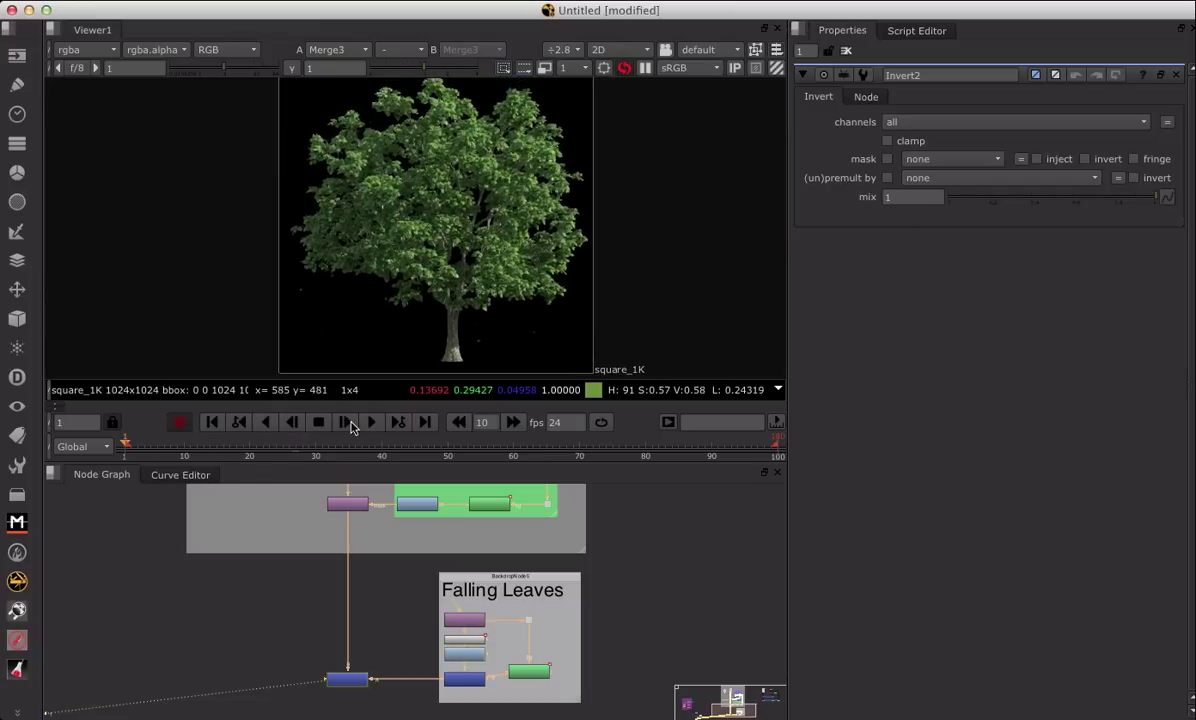
{"action": "left_click", "coordinate": [371, 422]}
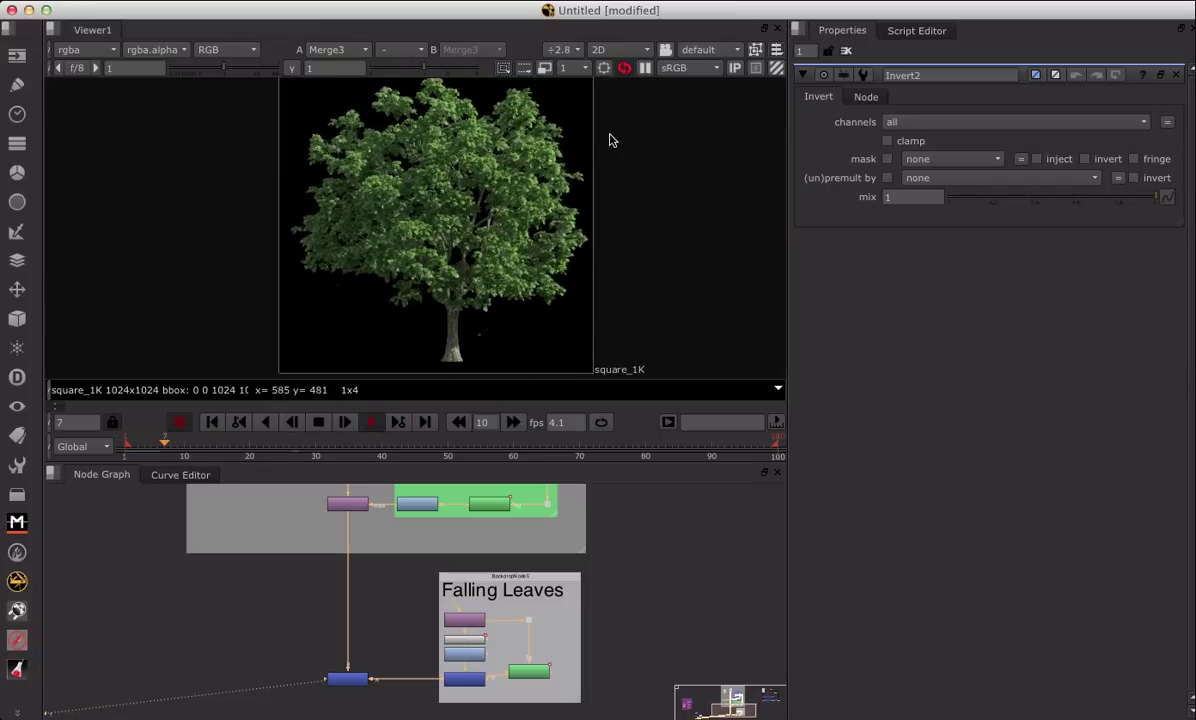
{"action": "left_click", "coordinate": [545, 68]}
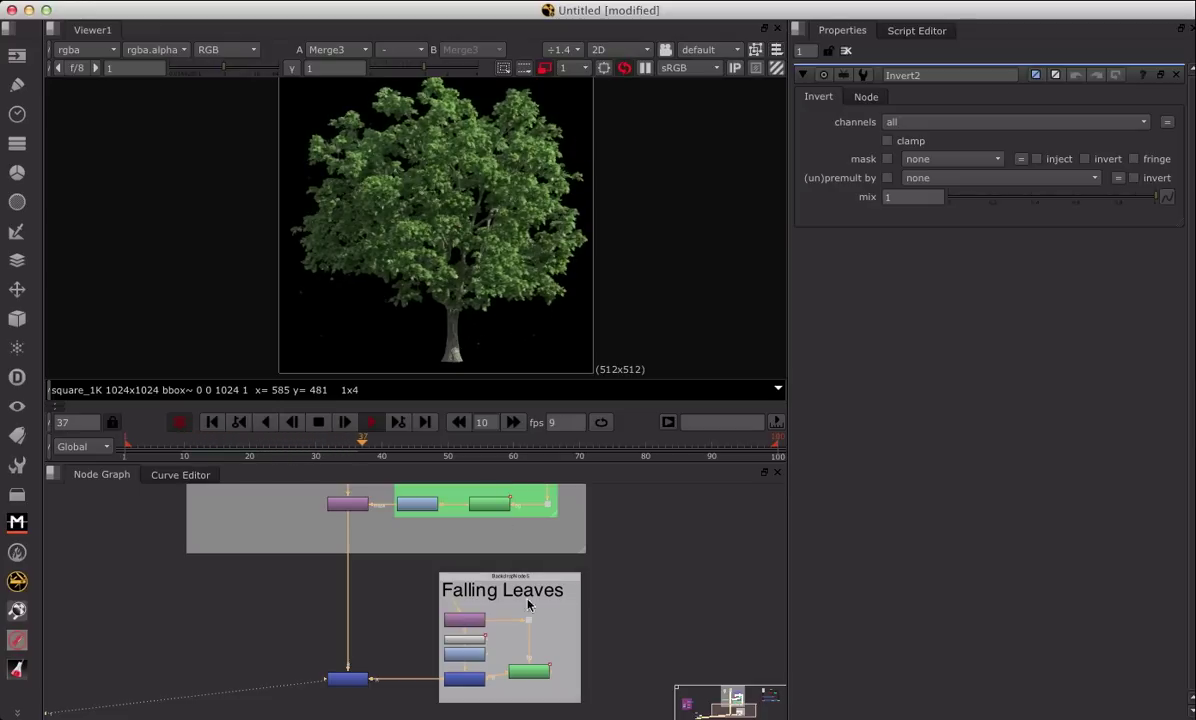
Step: Inspect the Noise1, Multiply1 and Roto2 nodes in the Falling Leaves group, then stop playback
{"action": "scroll", "coordinate": [540, 615], "scroll_direction": "up", "scroll_amount": 4}
{"action": "middle_click_drag", "start_coordinate": [547, 622], "coordinate": [560, 552]}
{"action": "left_click", "coordinate": [383, 555]}
{"action": "left_click", "coordinate": [427, 596]}
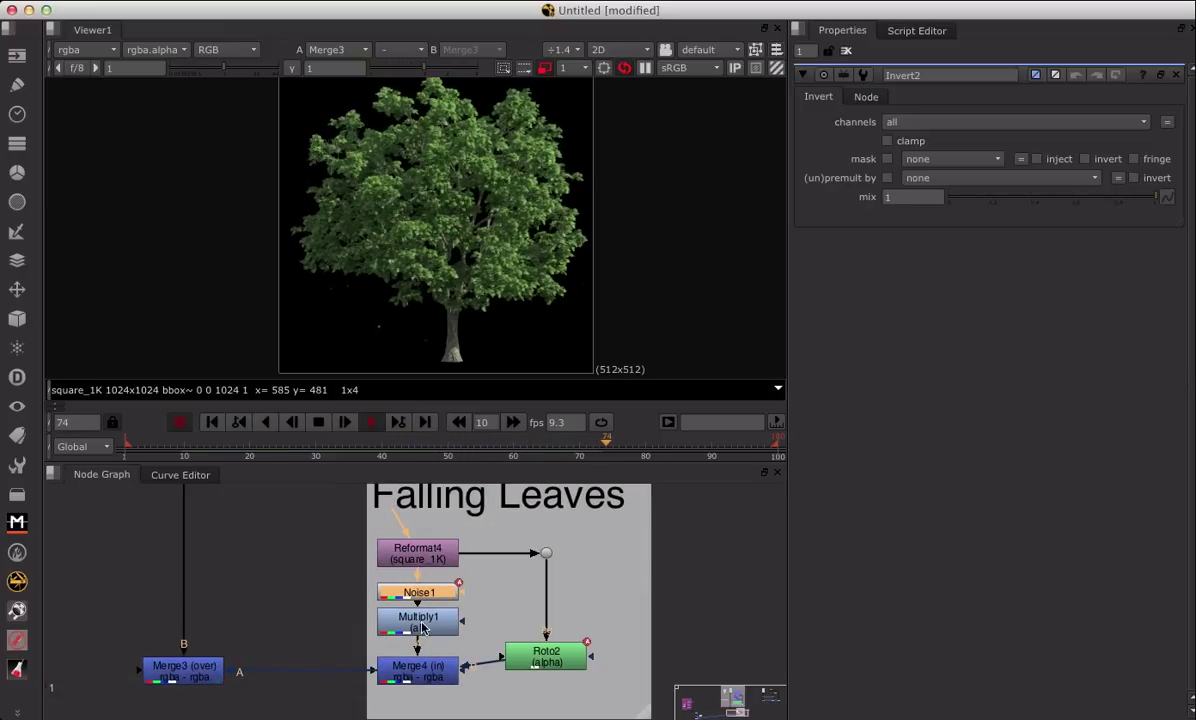
{"action": "left_click", "coordinate": [424, 626]}
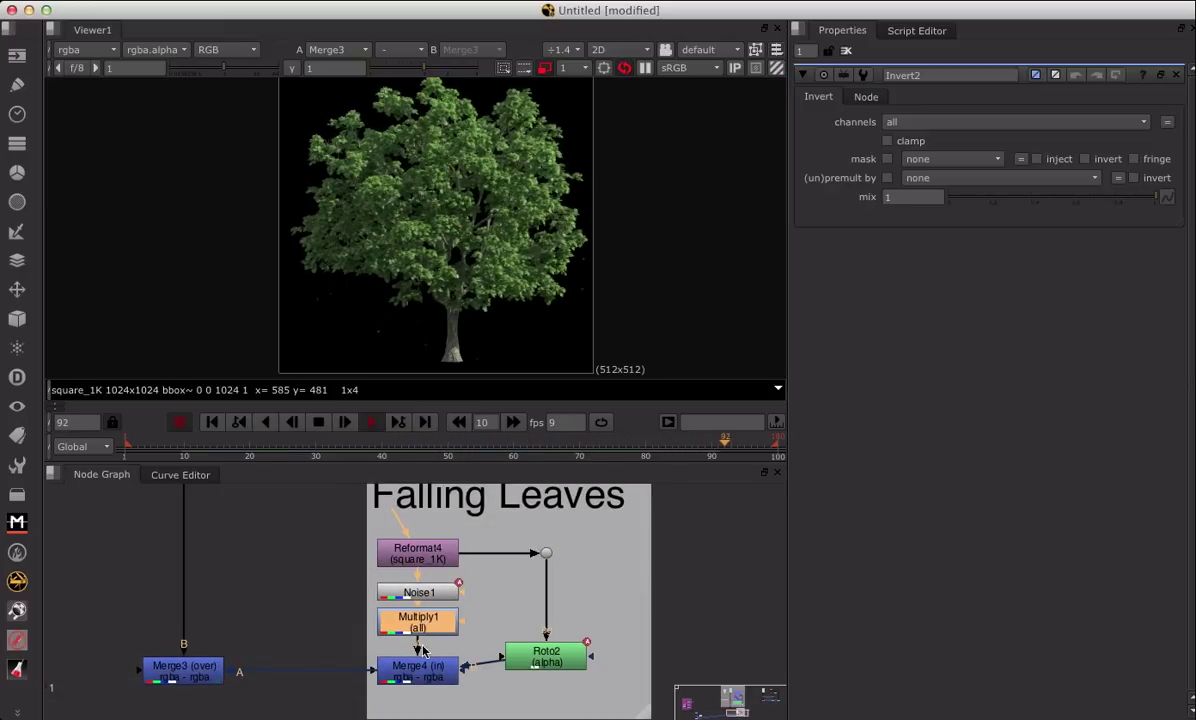
{"action": "left_click", "coordinate": [557, 663]}
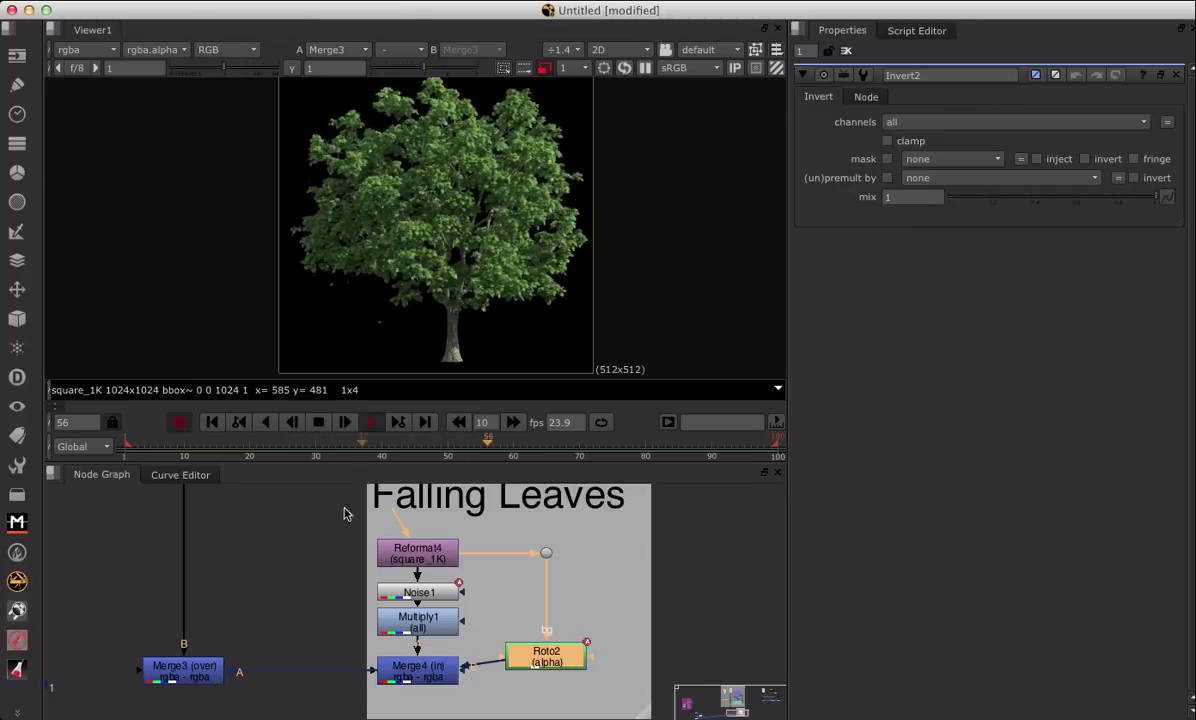
{"action": "left_click", "coordinate": [320, 424]}
Step: Locate the Water_Reflection group and examine its node chain, its Refl_Elem input and its position relative to the tree setup
{"action": "middle_click_drag", "start_coordinate": [256, 617], "coordinate": [693, 544]}
{"action": "scroll", "coordinate": [368, 582], "scroll_direction": "up", "scroll_amount": 5}
{"action": "scroll", "coordinate": [342, 590], "scroll_direction": "down", "scroll_amount": 5}
{"action": "scroll", "coordinate": [394, 590], "scroll_direction": "down", "scroll_amount": 4}
{"action": "middle_click_drag", "start_coordinate": [292, 636], "coordinate": [627, 646]}
{"action": "scroll", "coordinate": [360, 550], "scroll_direction": "up", "scroll_amount": 3}
{"action": "scroll", "coordinate": [360, 550], "scroll_direction": "down", "scroll_amount": 8}
{"action": "middle_click_drag", "start_coordinate": [360, 550], "coordinate": [379, 615]}
{"action": "scroll", "coordinate": [376, 611], "scroll_direction": "up", "scroll_amount": 6}
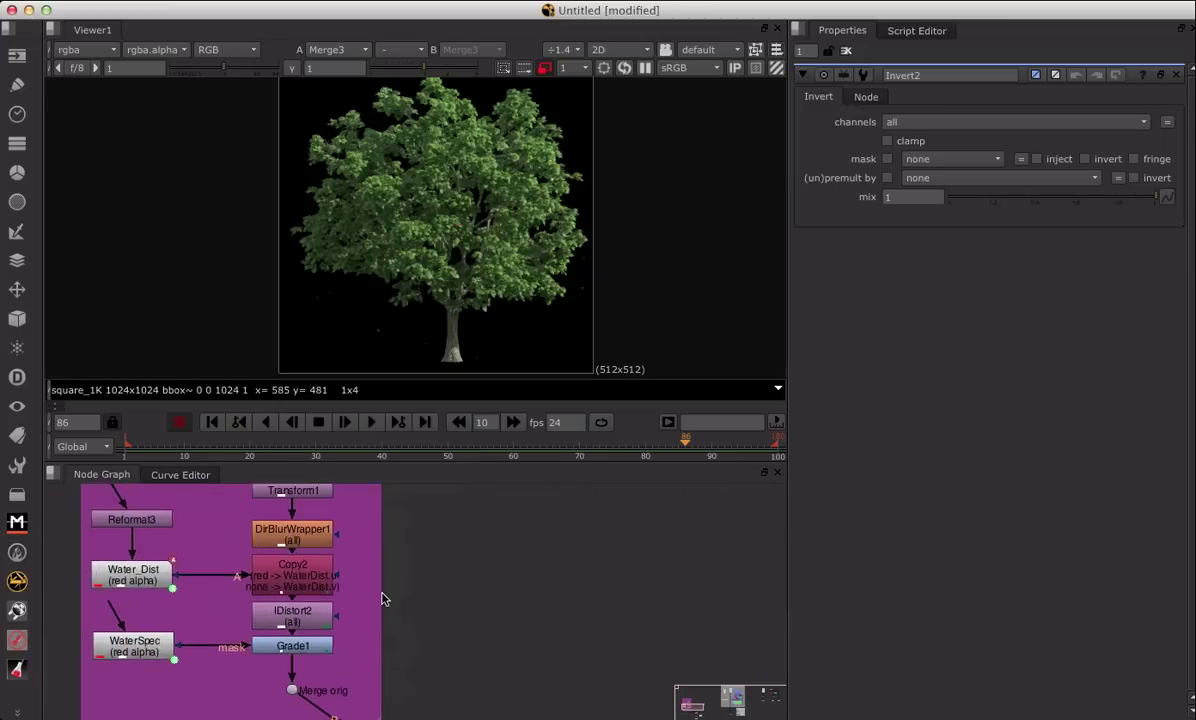
{"action": "scroll", "coordinate": [383, 598], "scroll_direction": "down", "scroll_amount": 6}
{"action": "scroll", "coordinate": [383, 598], "scroll_direction": "up", "scroll_amount": 6}
{"action": "scroll", "coordinate": [489, 654], "scroll_direction": "down", "scroll_amount": 3}
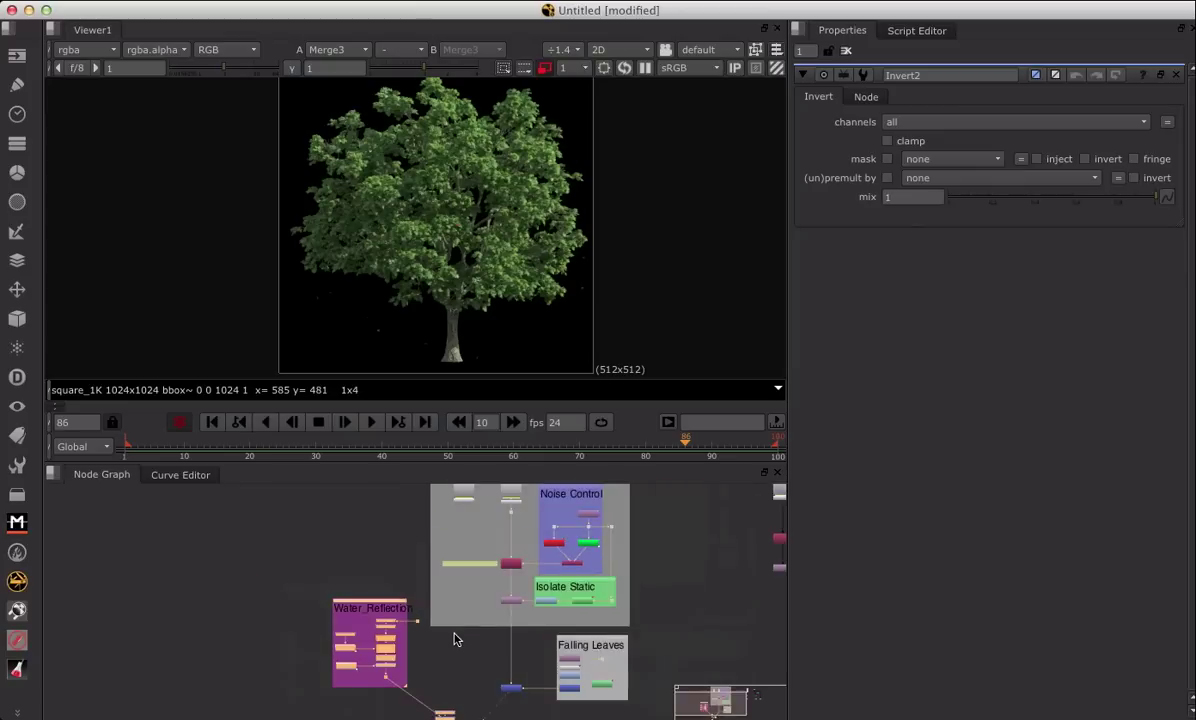
{"action": "scroll", "coordinate": [470, 630], "scroll_direction": "up", "scroll_amount": 4}
{"action": "scroll", "coordinate": [480, 623], "scroll_direction": "right", "scroll_amount": 3}
{"action": "scroll", "coordinate": [515, 611], "scroll_direction": "up", "scroll_amount": 2}
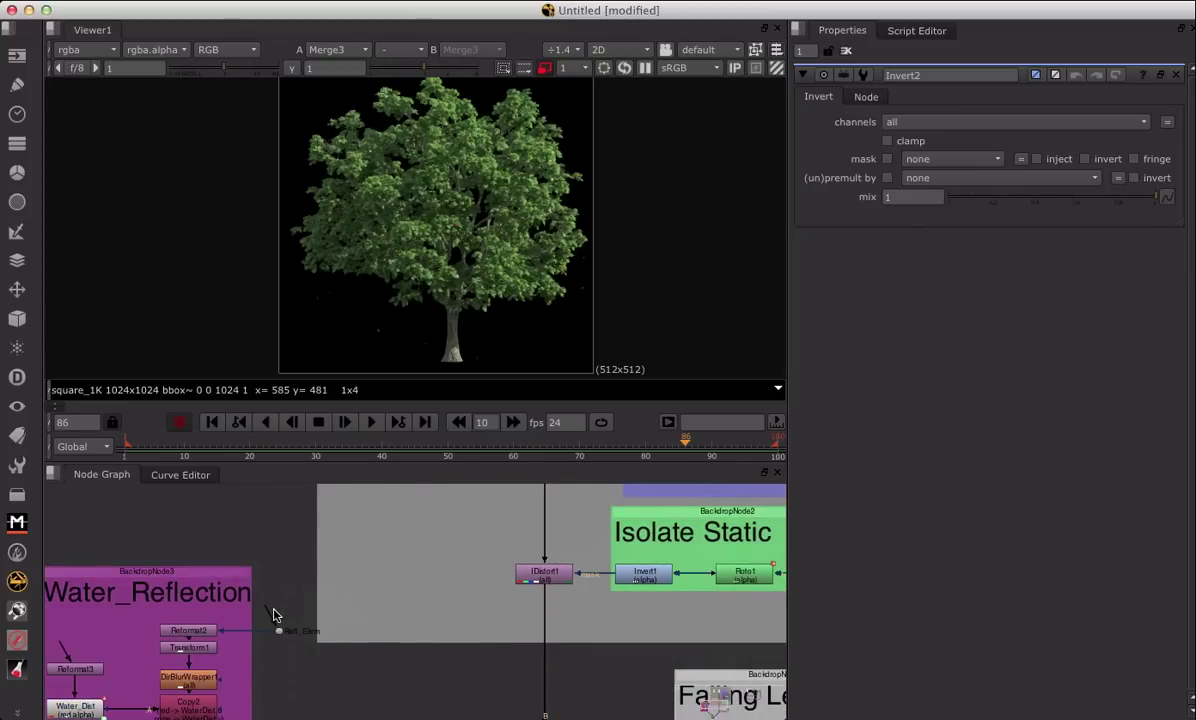
{"action": "scroll", "coordinate": [374, 526], "scroll_direction": "down", "scroll_amount": 3}
{"action": "scroll", "coordinate": [435, 625], "scroll_direction": "left", "scroll_amount": 2}
{"action": "scroll", "coordinate": [440, 598], "scroll_direction": "up", "scroll_amount": 3}
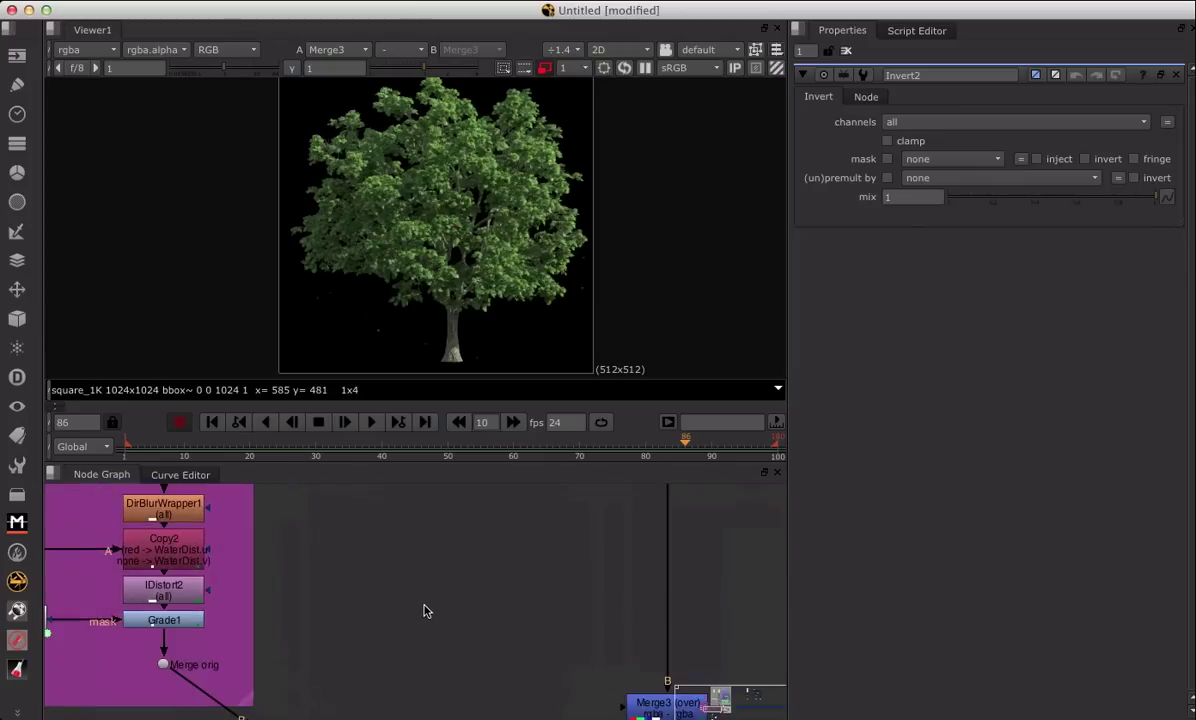
Step: Move the Water_Reflection group with its downstream nodes near the Falling Leaves merge and connect the Refl_Elem dot to Merge3
{"action": "scroll", "coordinate": [425, 606], "scroll_direction": "down", "scroll_amount": 5}
{"action": "middle_click_drag", "start_coordinate": [430, 629], "coordinate": [371, 614]}
{"action": "left_click", "coordinate": [351, 493]}
{"action": "mouse_move", "coordinate": [352, 499]}
{"action": "left_mouse_down"}
{"action": "mouse_move", "coordinate": [392, 566]}
{"action": "mouse_move", "coordinate": [351, 499]}
{"action": "left_mouse_up"}
{"action": "scroll", "coordinate": [442, 562], "scroll_direction": "up", "scroll_amount": 4}
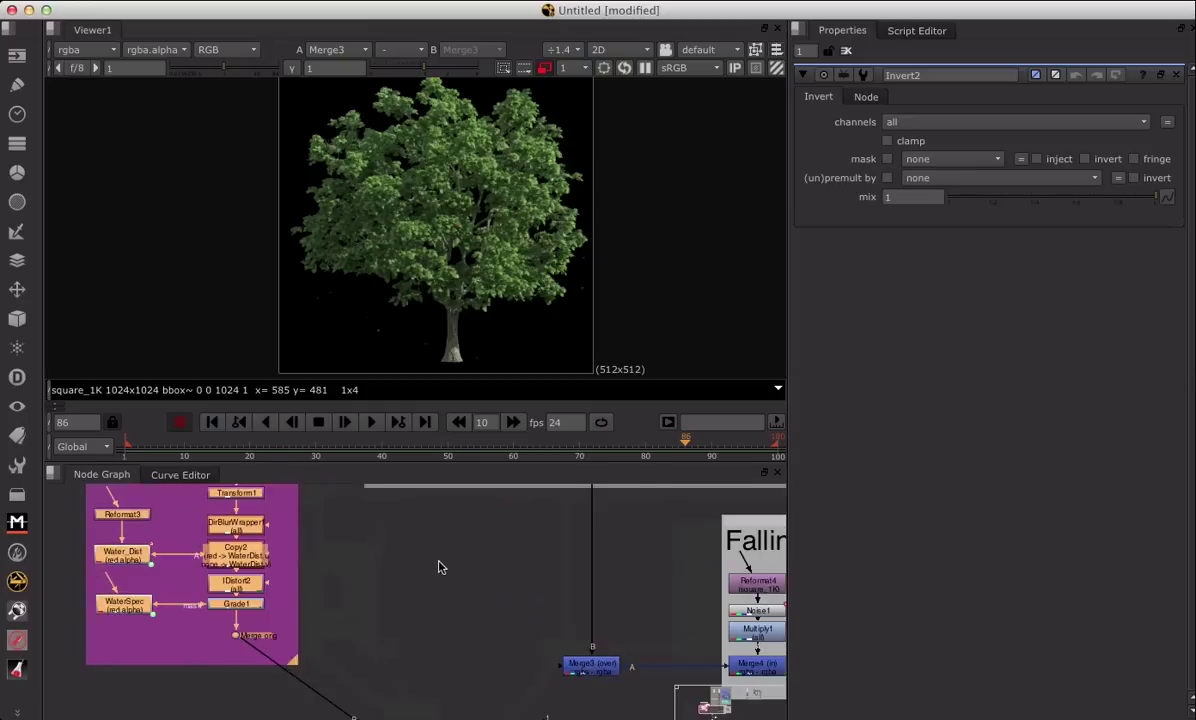
{"action": "scroll", "coordinate": [435, 564], "scroll_direction": "down", "scroll_amount": 6}
{"action": "middle_click_drag", "start_coordinate": [304, 533], "coordinate": [299, 505]}
{"action": "middle_click_drag", "start_coordinate": [377, 539], "coordinate": [373, 578]}
{"action": "left_click_drag", "start_coordinate": [296, 508], "coordinate": [468, 705]}
{"action": "left_click_drag", "start_coordinate": [421, 663], "coordinate": [475, 704]}
{"action": "scroll", "coordinate": [517, 621], "scroll_direction": "up", "scroll_amount": 3}
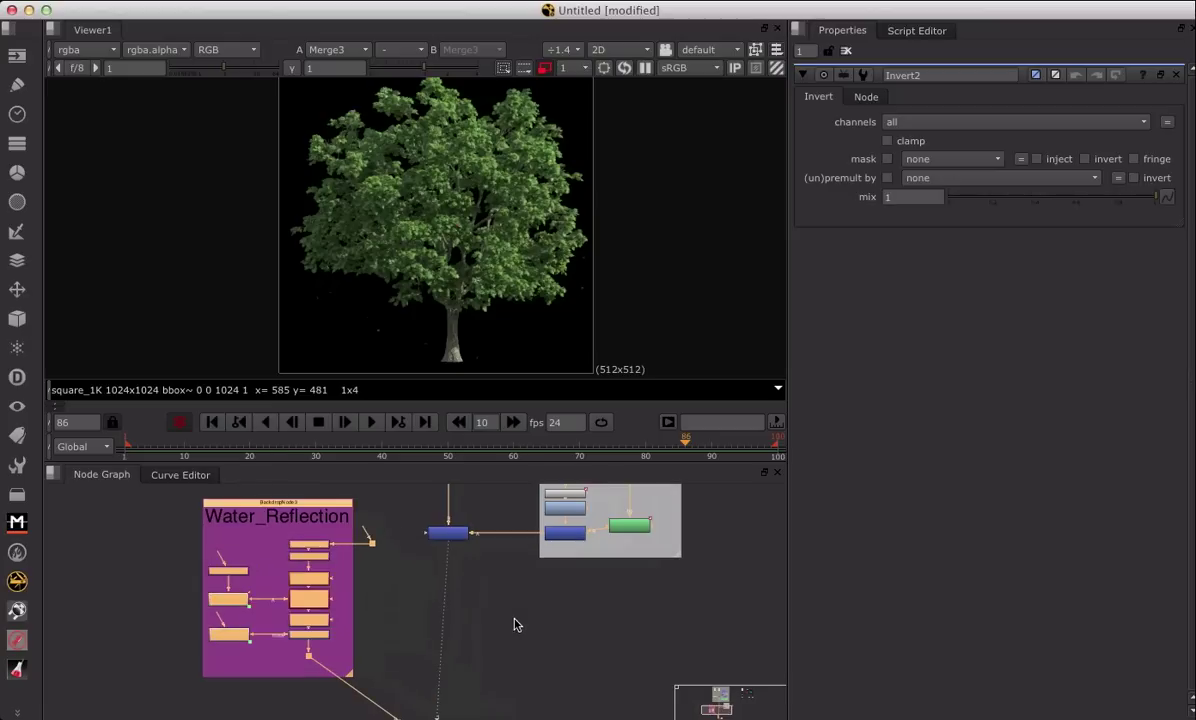
{"action": "scroll", "coordinate": [488, 624], "scroll_direction": "down", "scroll_amount": 5}
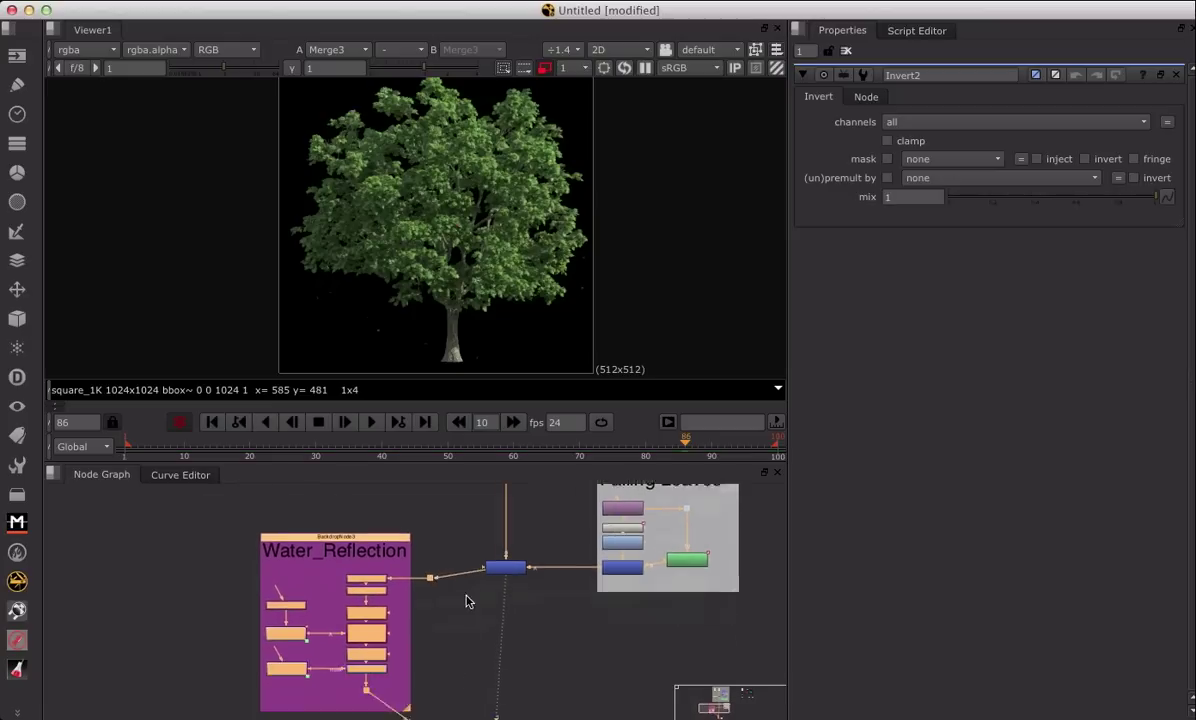
Step: View the Grade1 output of the Water_Reflection group and inspect the reflected tree up close
{"action": "left_click", "coordinate": [397, 603]}
{"action": "key", "text": "1"}
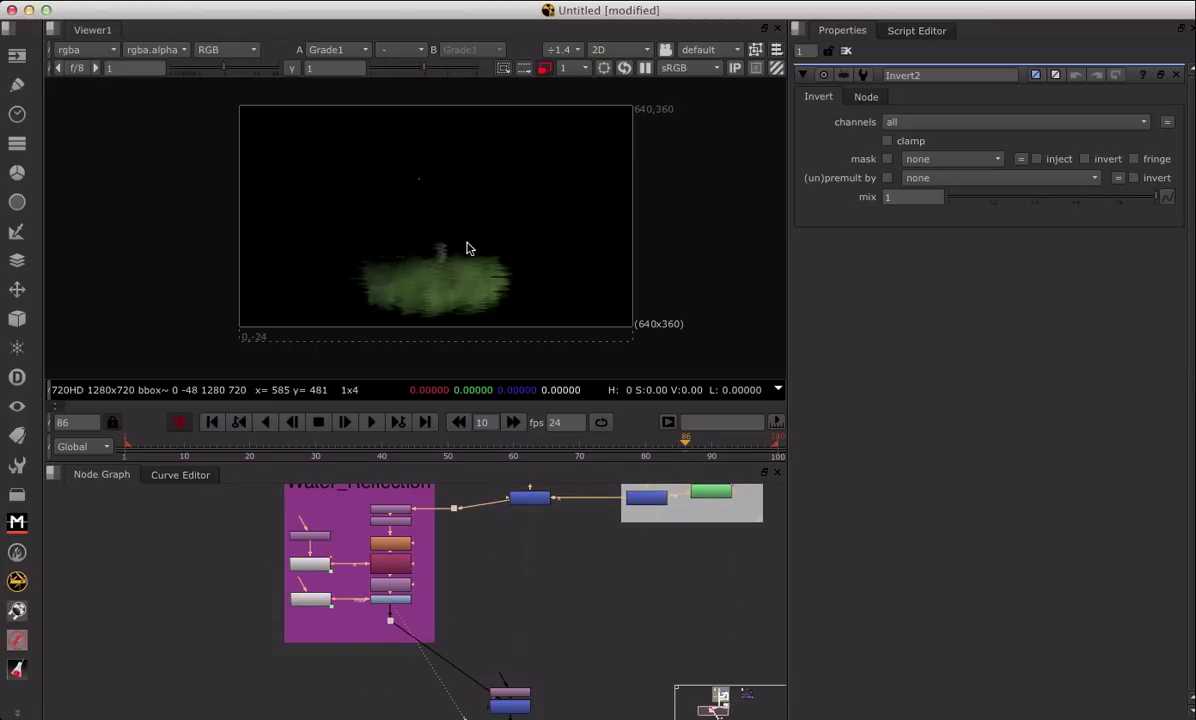
{"action": "scroll", "coordinate": [449, 313], "scroll_direction": "up", "scroll_amount": 4}
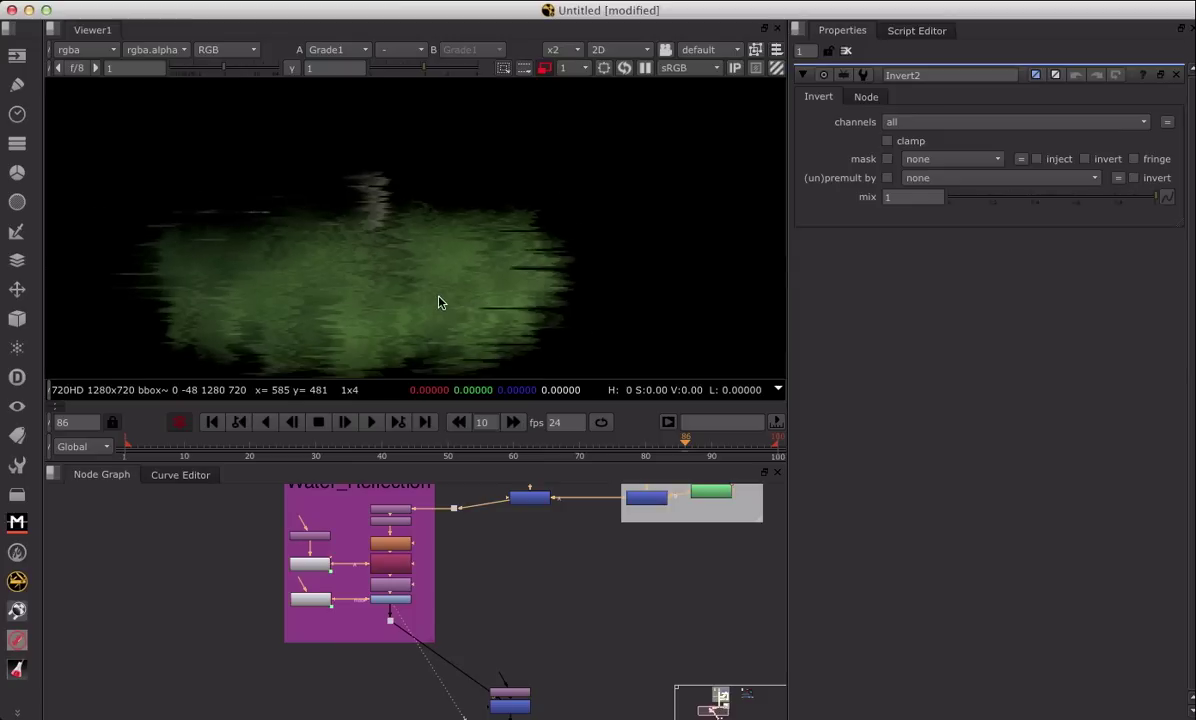
Step: View the Water_Dist noise and play back its animation, then stop it
{"action": "scroll", "coordinate": [276, 589], "scroll_direction": "up", "scroll_amount": 6}
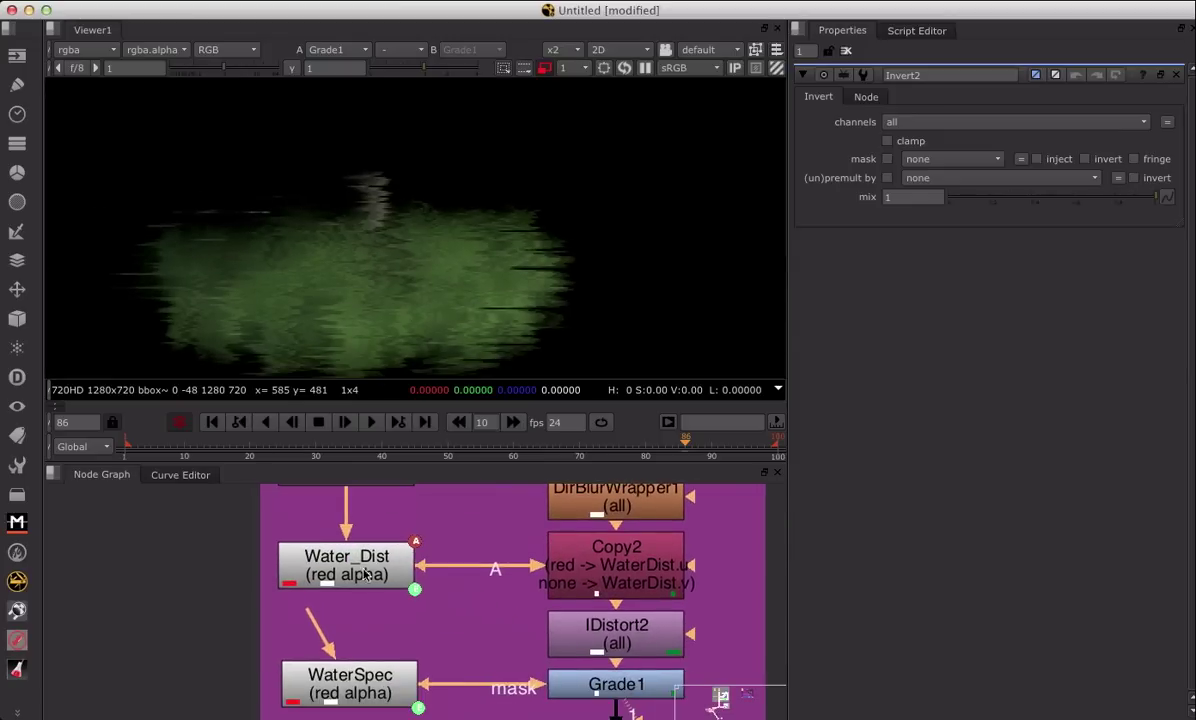
{"action": "mouse_move", "coordinate": [398, 618]}
{"action": "middle_mouse_down"}
{"action": "mouse_move", "coordinate": [403, 573]}
{"action": "mouse_move", "coordinate": [409, 648]}
{"action": "middle_mouse_up"}
{"action": "left_click", "coordinate": [389, 642]}
{"action": "left_click", "coordinate": [349, 590]}
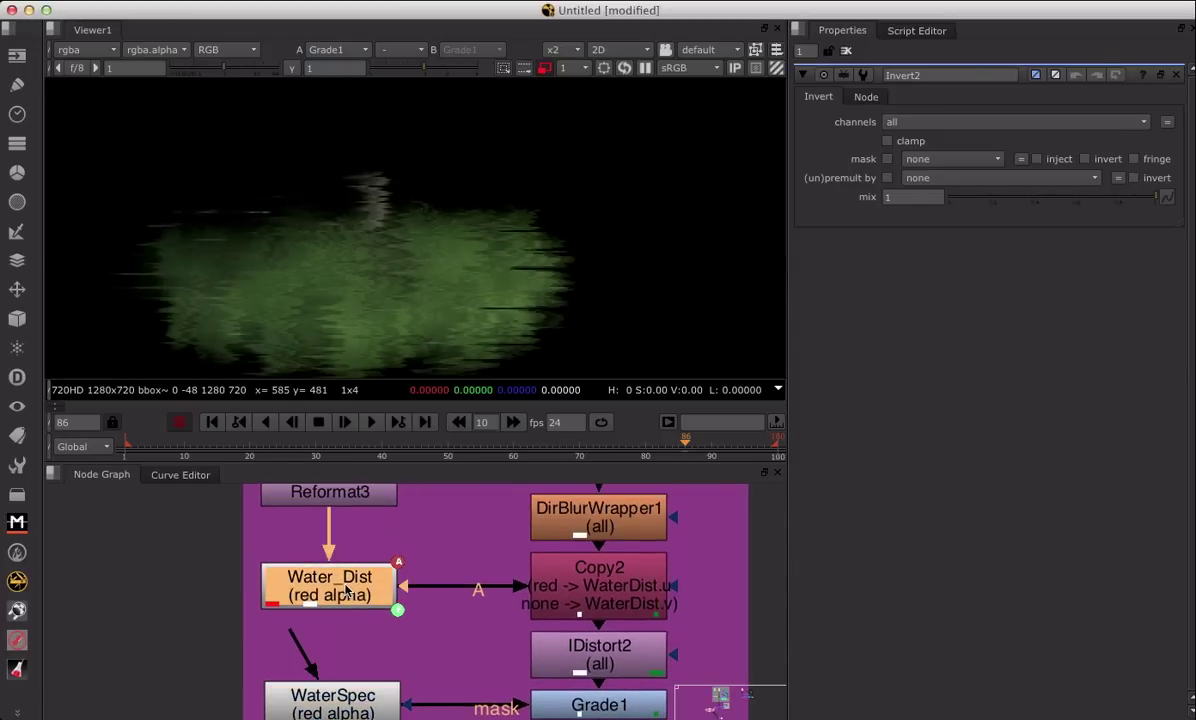
{"action": "key", "text": "1"}
{"action": "scroll", "coordinate": [485, 236], "scroll_direction": "down", "scroll_amount": 5}
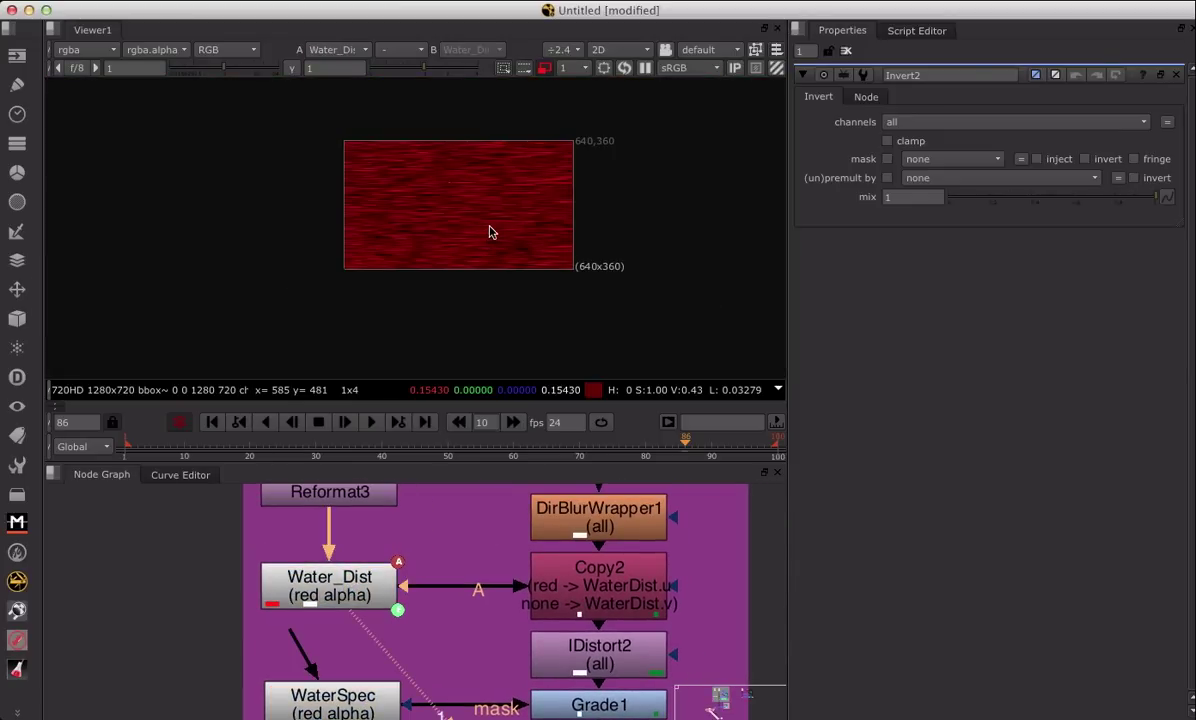
{"action": "scroll", "coordinate": [490, 232], "scroll_direction": "up", "scroll_amount": 3}
{"action": "middle_click_drag", "start_coordinate": [491, 234], "coordinate": [478, 275]}
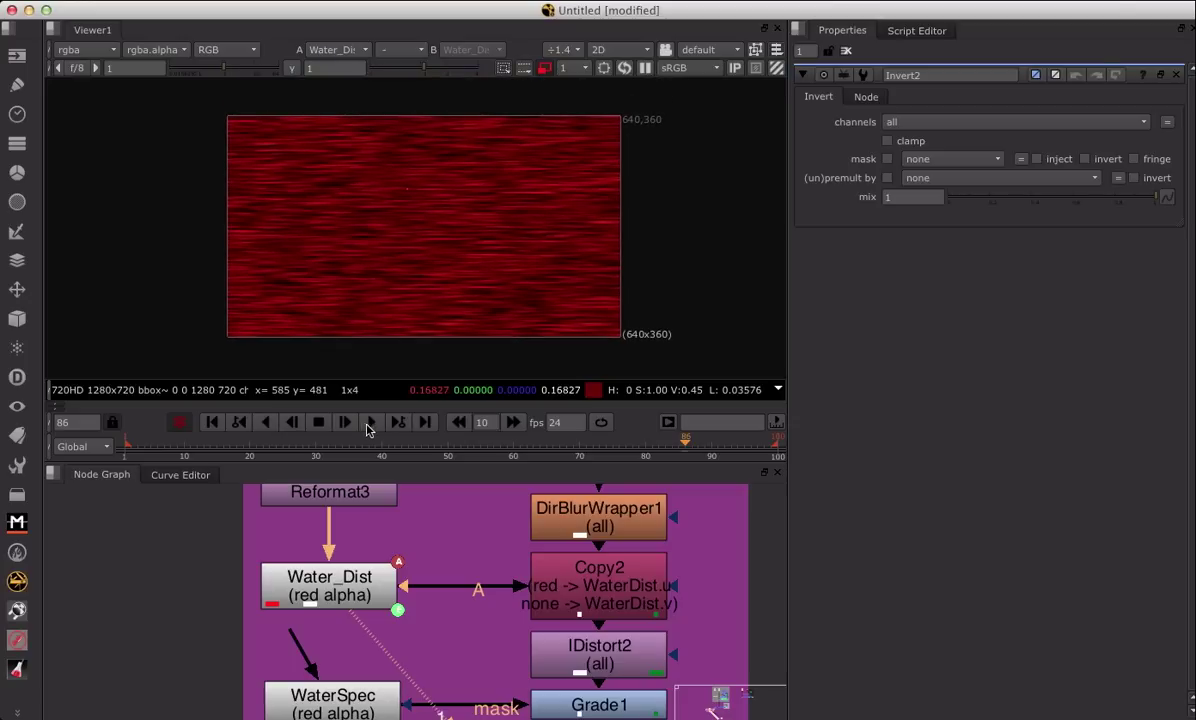
{"action": "left_click", "coordinate": [372, 422]}
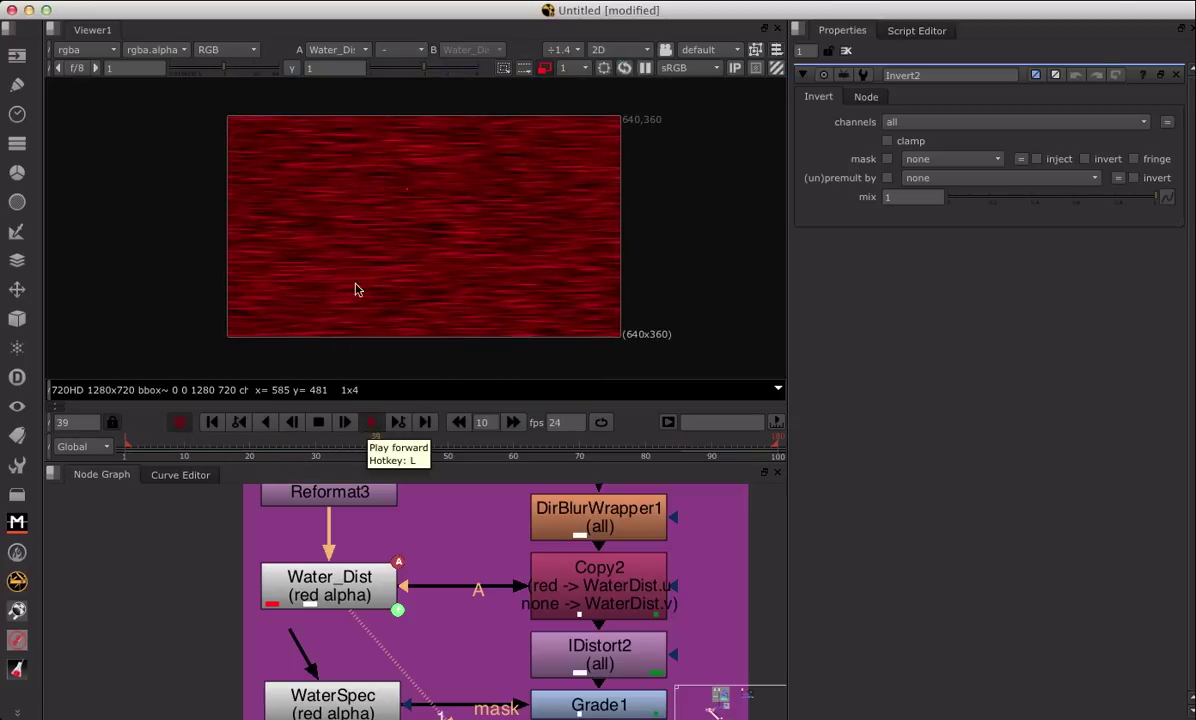
{"action": "left_click", "coordinate": [315, 422]}
Step: View the red channel of WaterSpec and play back its animation, then stop it
{"action": "middle_click_drag", "start_coordinate": [442, 618], "coordinate": [457, 537]}
{"action": "left_click", "coordinate": [372, 643]}
{"action": "key", "text": "1"}
{"action": "middle_click_drag", "start_coordinate": [453, 283], "coordinate": [450, 299]}
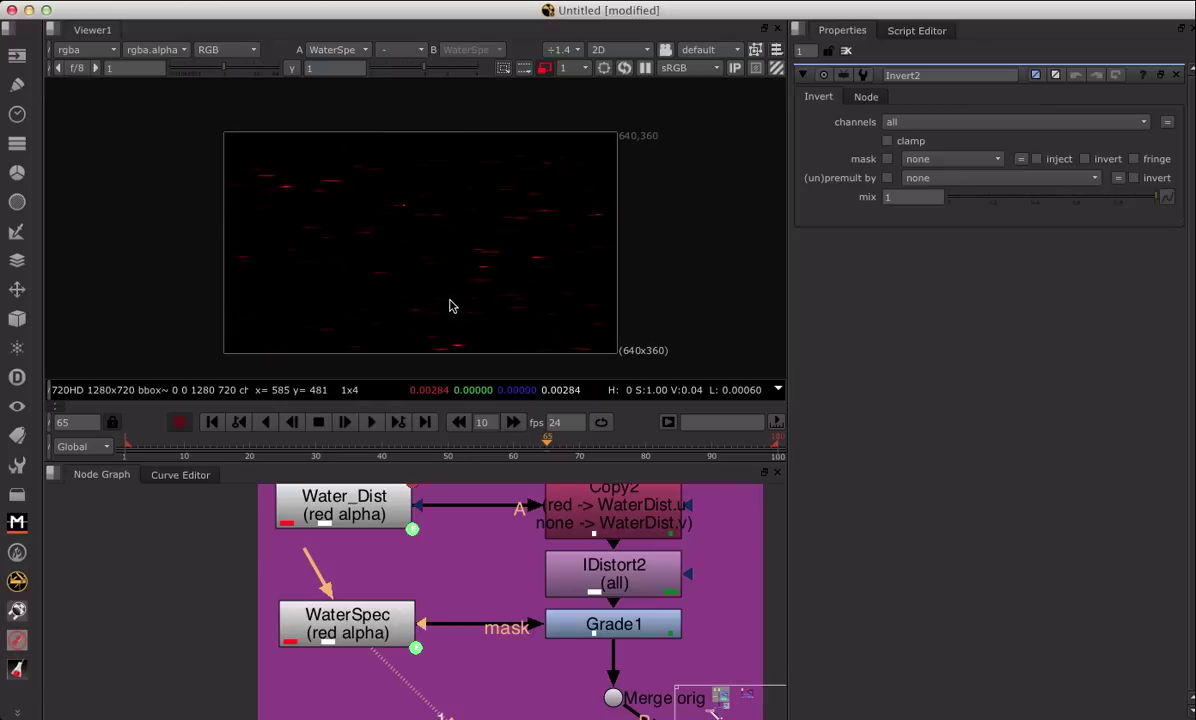
{"action": "key", "text": "r"}
{"action": "left_click", "coordinate": [371, 422]}
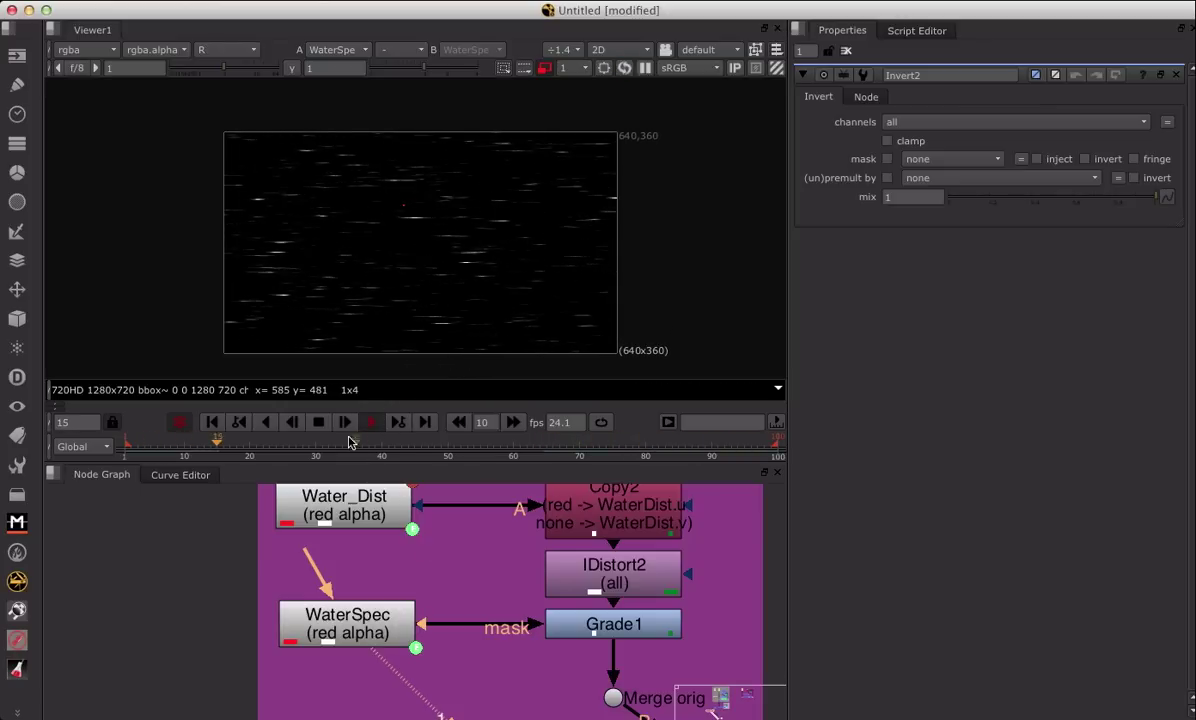
{"action": "left_click", "coordinate": [318, 421]}
Step: View the DirBlurWrapper1 output in full RGB to inspect the blurred reflection
{"action": "scroll", "coordinate": [549, 566], "scroll_direction": "up", "scroll_amount": 4}
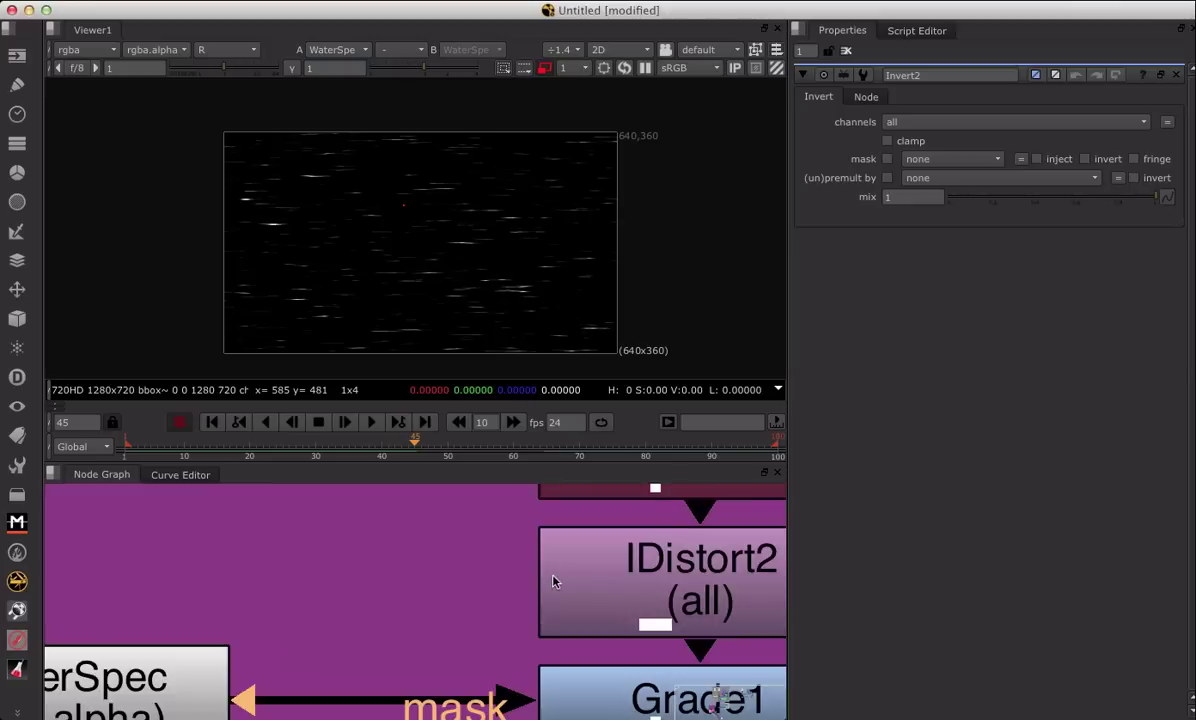
{"action": "scroll", "coordinate": [549, 566], "scroll_direction": "down", "scroll_amount": 5}
{"action": "middle_click_drag", "start_coordinate": [650, 488], "coordinate": [508, 573]}
{"action": "left_click", "coordinate": [491, 567]}
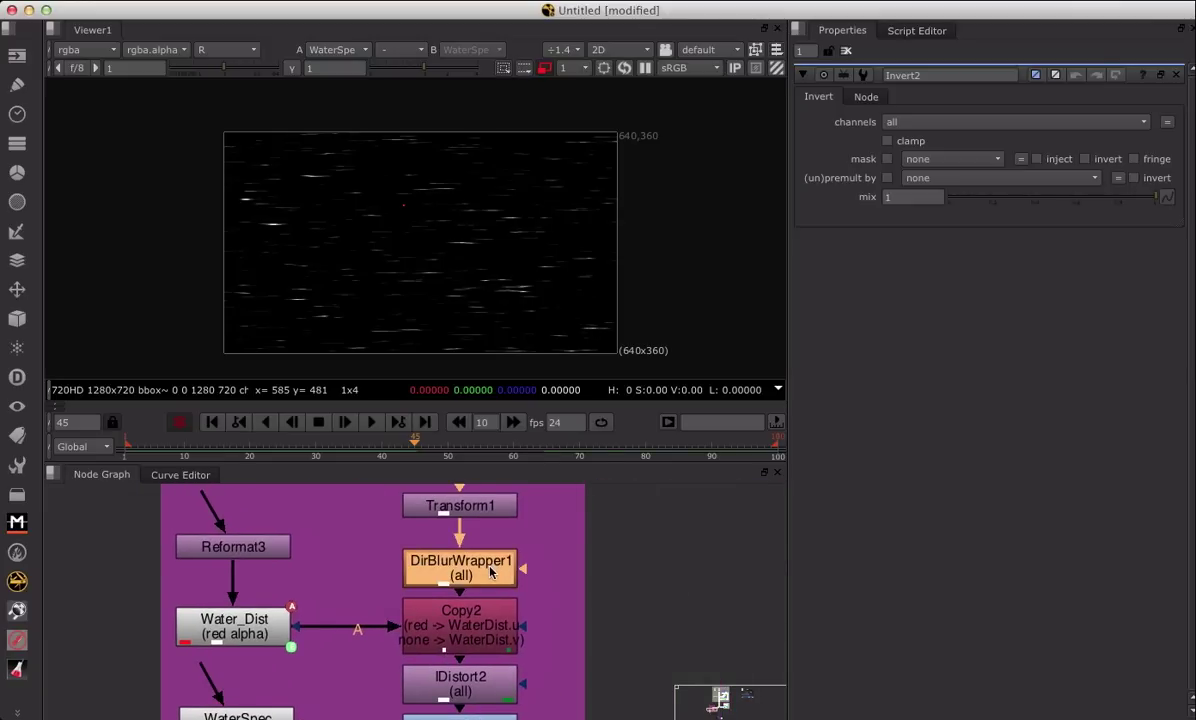
{"action": "key", "text": "1"}
{"action": "key", "text": "r"}
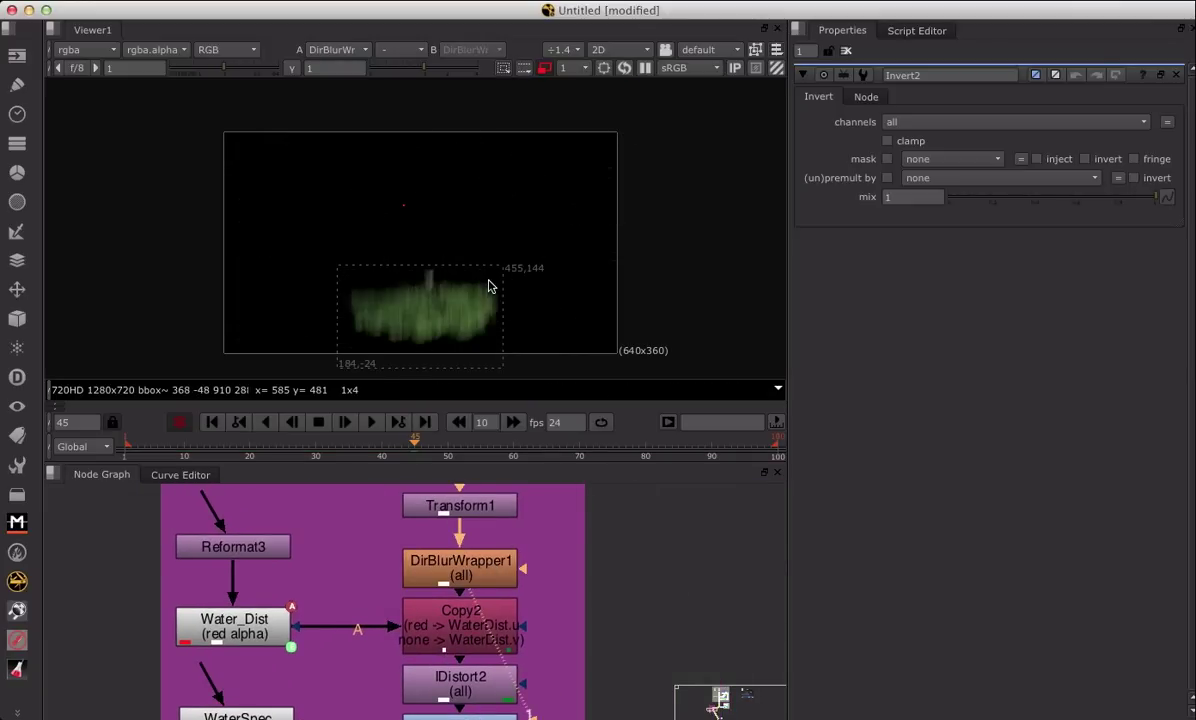
Step: View the IDistort2 output and examine how the reflection is distorted
{"action": "mouse_move", "coordinate": [484, 521]}
{"action": "middle_mouse_down"}
{"action": "mouse_move", "coordinate": [437, 556]}
{"action": "mouse_move", "coordinate": [466, 560]}
{"action": "mouse_move", "coordinate": [462, 511]}
{"action": "middle_mouse_up"}
{"action": "left_click", "coordinate": [421, 551]}
{"action": "key", "text": "1"}
{"action": "scroll", "coordinate": [466, 557], "scroll_direction": "up", "scroll_amount": 4}
{"action": "left_click", "coordinate": [368, 555]}
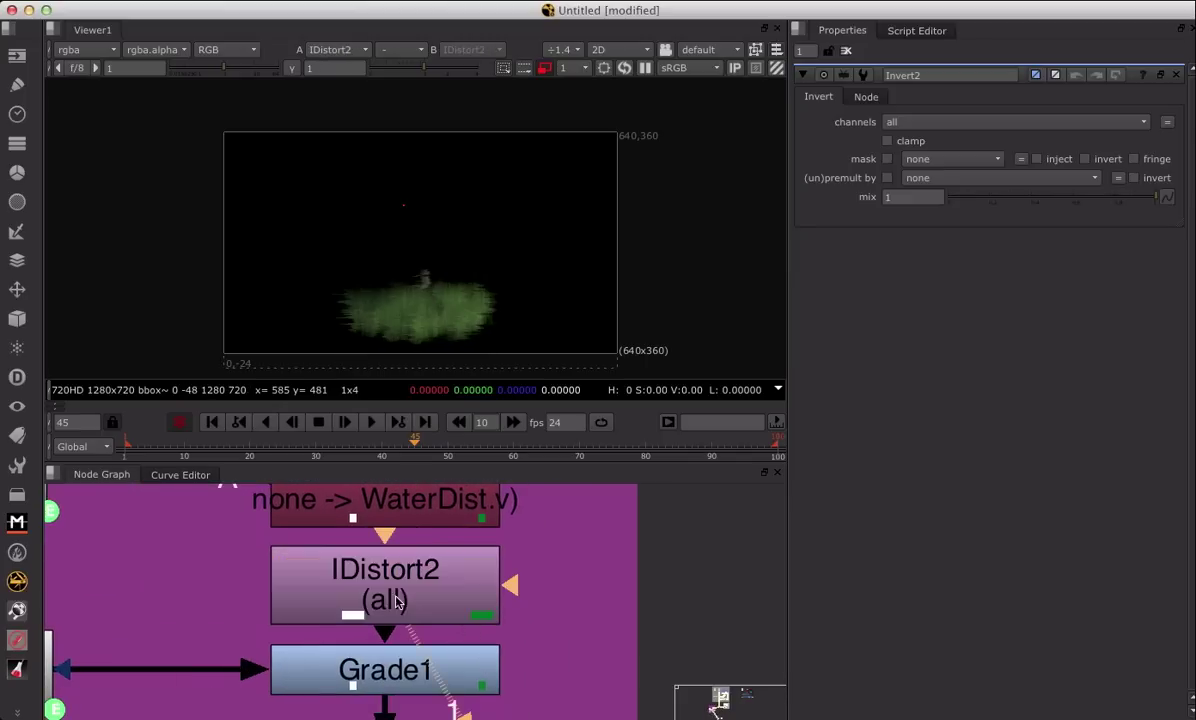
{"action": "key", "text": "1"}
{"action": "middle_click_drag", "start_coordinate": [368, 555], "coordinate": [447, 446]}
{"action": "scroll", "coordinate": [450, 308], "scroll_direction": "up", "scroll_amount": 5}
{"action": "scroll", "coordinate": [448, 310], "scroll_direction": "down", "scroll_amount": 3}
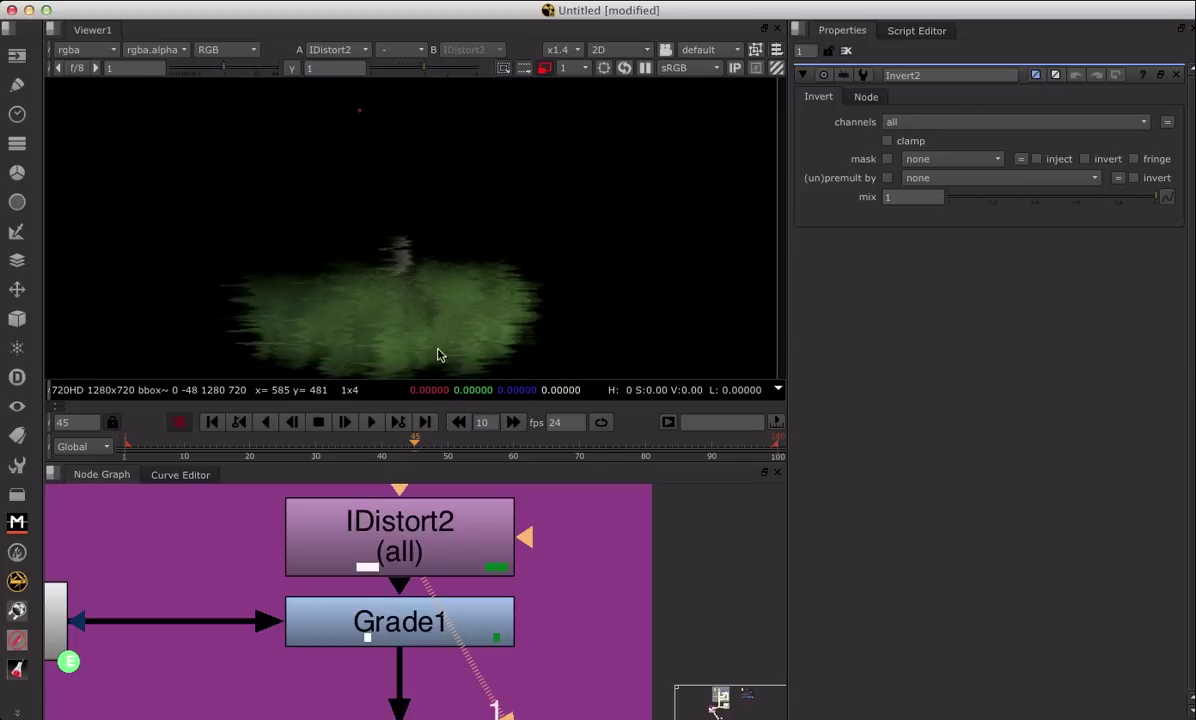
Step: View Grade1 with its WaterSpec mask and examine the specular highlights on the reflection
{"action": "left_click", "coordinate": [413, 632]}
{"action": "key", "text": "1"}
{"action": "middle_click_drag", "start_coordinate": [413, 632], "coordinate": [420, 619]}
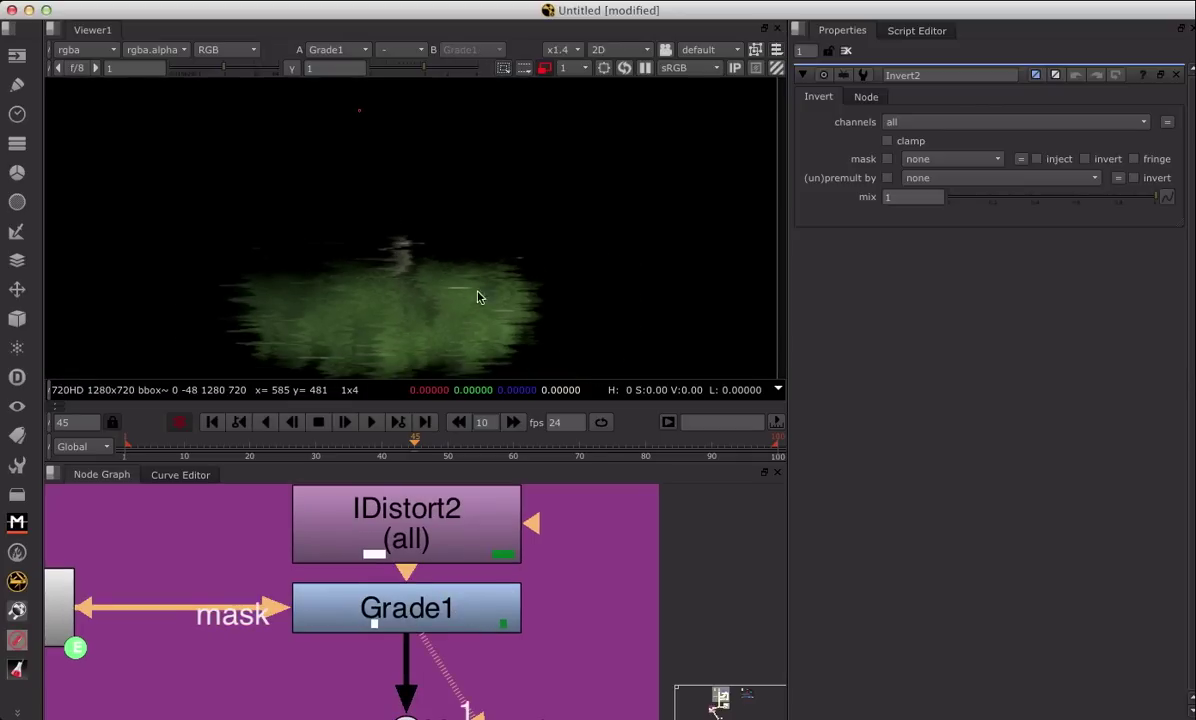
{"action": "middle_click_drag", "start_coordinate": [284, 585], "coordinate": [526, 591]}
{"action": "scroll", "coordinate": [491, 303], "scroll_direction": "up", "scroll_amount": 3}
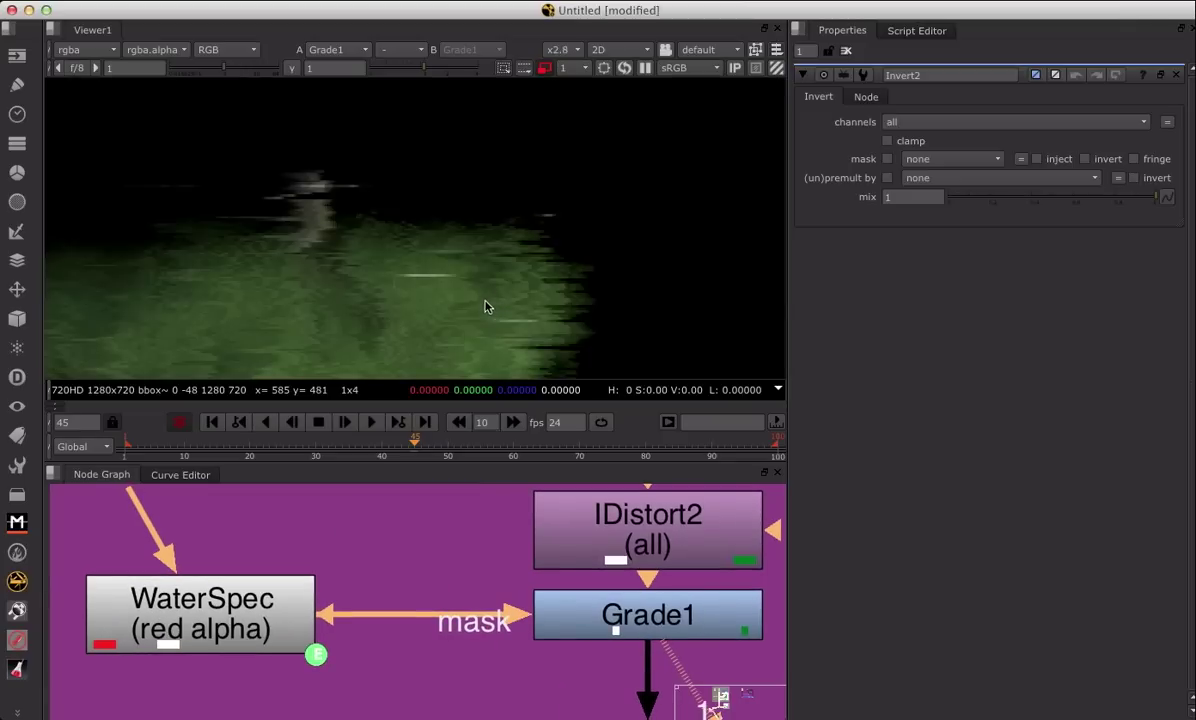
Step: Connect the tree output to the node above the upper reflection merge, and the black background node to the lower merge
{"action": "scroll", "coordinate": [517, 620], "scroll_direction": "down", "scroll_amount": 8}
{"action": "middle_click_drag", "start_coordinate": [582, 625], "coordinate": [347, 525]}
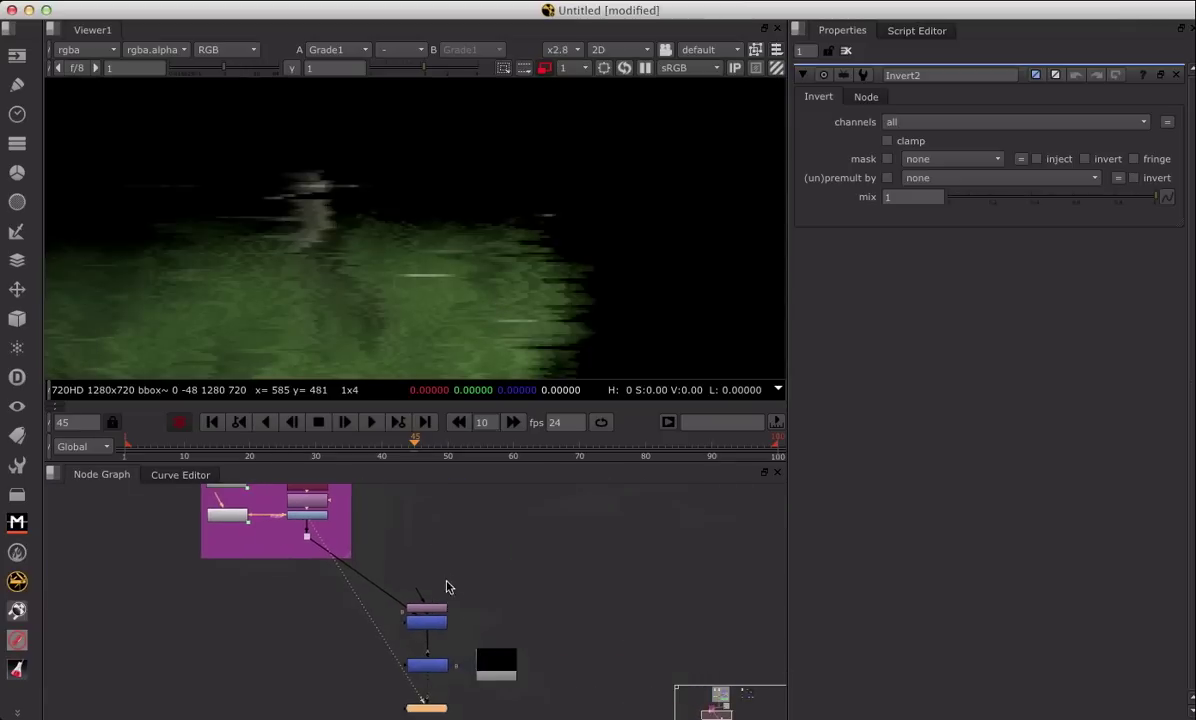
{"action": "middle_click_drag", "start_coordinate": [448, 577], "coordinate": [454, 658]}
{"action": "left_click_drag", "start_coordinate": [429, 672], "coordinate": [454, 494]}
{"action": "middle_click_drag", "start_coordinate": [492, 630], "coordinate": [489, 552]}
{"action": "mouse_move", "coordinate": [587, 563]}
{"action": "left_mouse_down"}
{"action": "mouse_move", "coordinate": [421, 694]}
{"action": "mouse_move", "coordinate": [450, 666]}
{"action": "left_mouse_up"}
{"action": "left_click", "coordinate": [489, 699]}
Step: View Merge2 in a maximized viewer, play the composite from the first frame, and turn off the viewer overlay
{"action": "left_click", "coordinate": [455, 668]}
{"action": "key", "text": "1"}
{"action": "scroll", "coordinate": [428, 239], "scroll_direction": "down", "scroll_amount": 3}
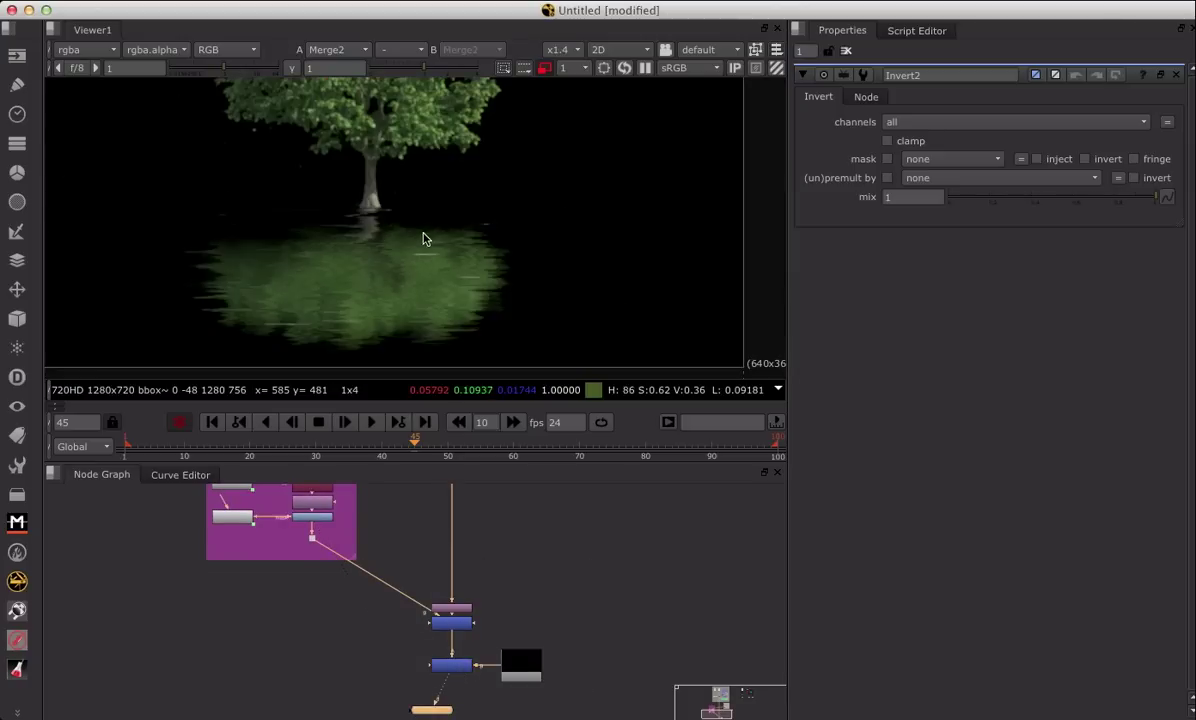
{"action": "middle_click_drag", "start_coordinate": [432, 239], "coordinate": [481, 336]}
{"action": "key", "text": "space"}
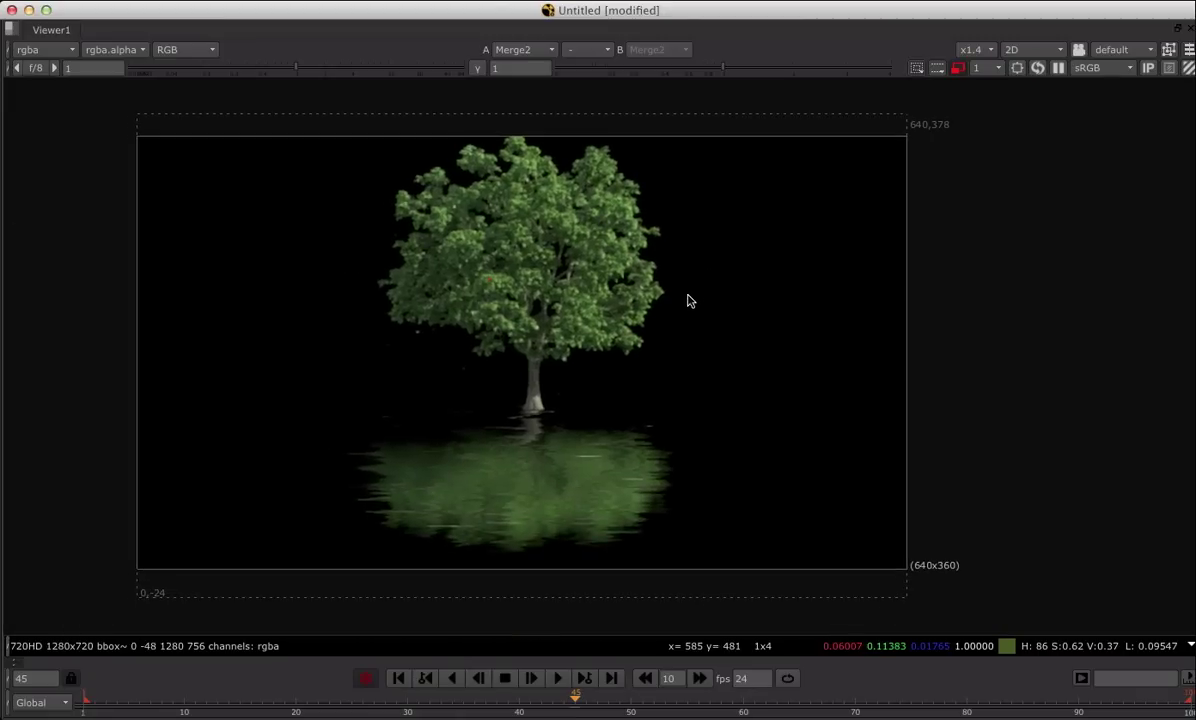
{"action": "left_click", "coordinate": [398, 678]}
{"action": "left_click", "coordinate": [558, 678]}
{"action": "key", "text": "o"}
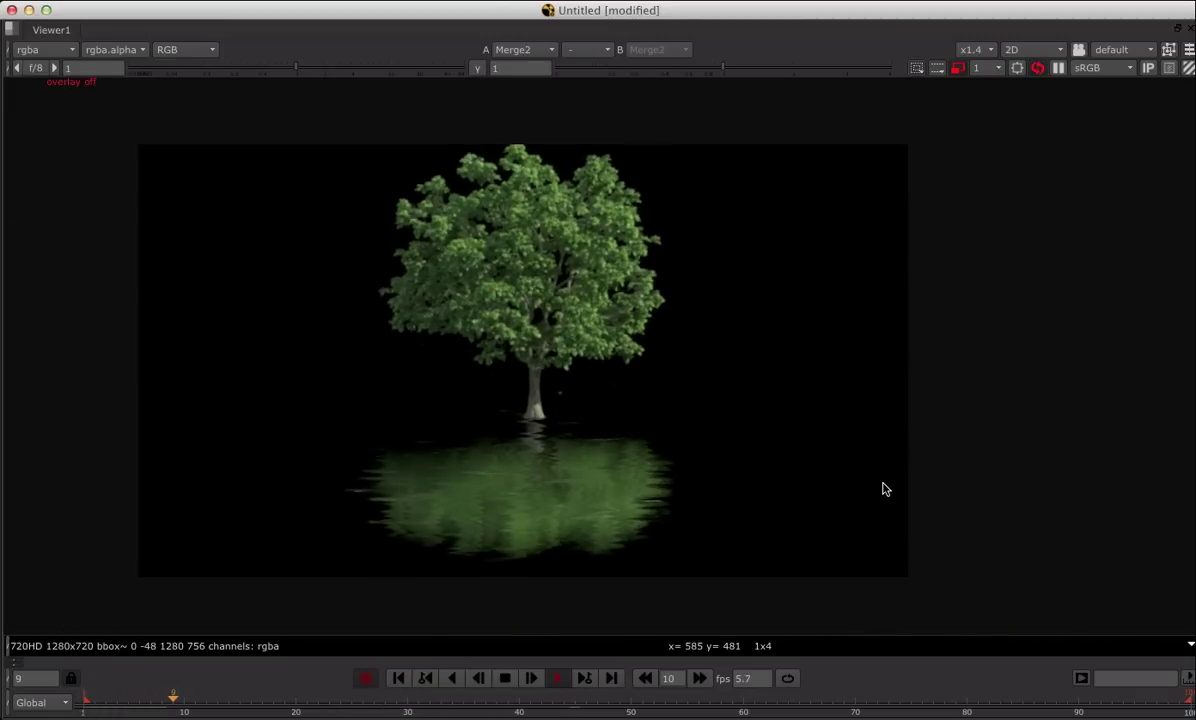